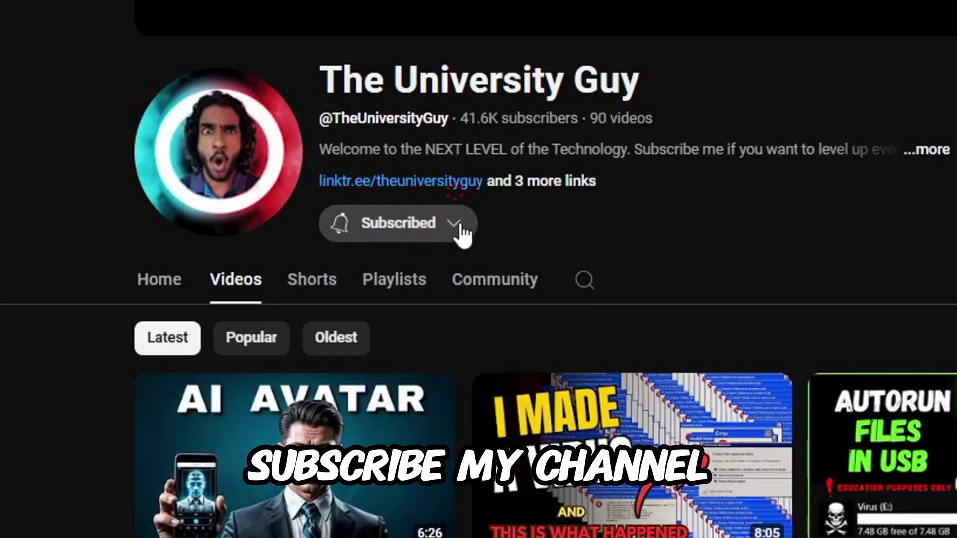
Step: Set the subscribed channel's notifications to All so every new upload is announced
left_click(459, 231)
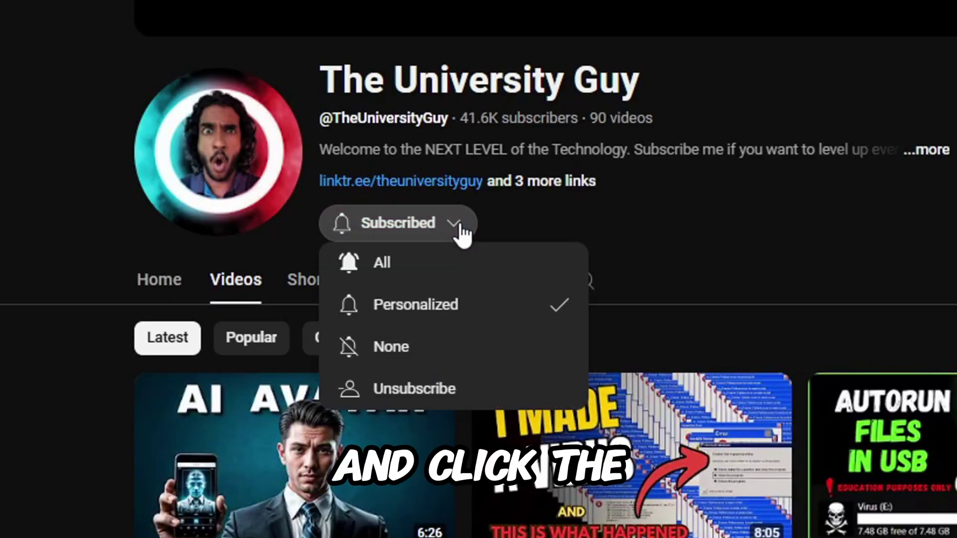
left_click(452, 280)
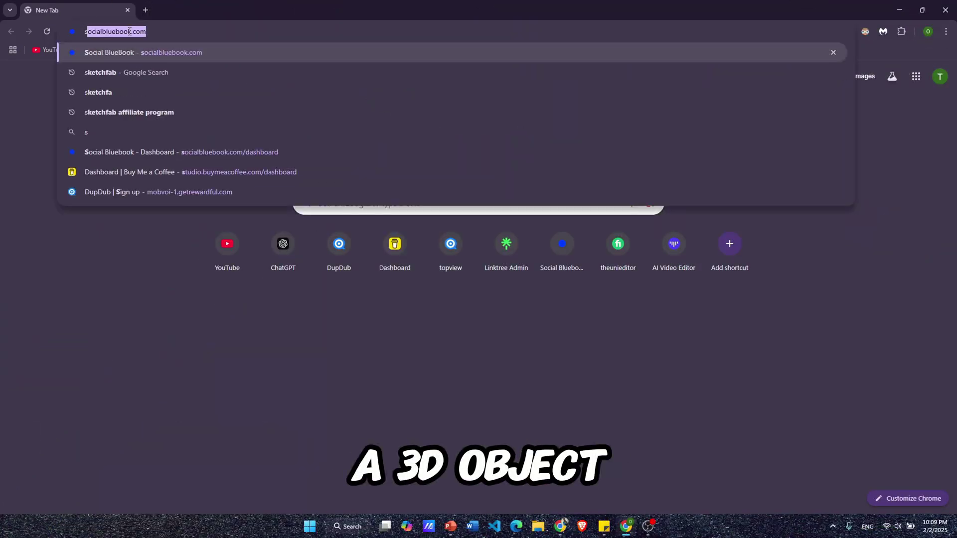
Step: Search Google for 'sketchfab' and go to sketchfab.com
type("ketchfab")
key("Return")
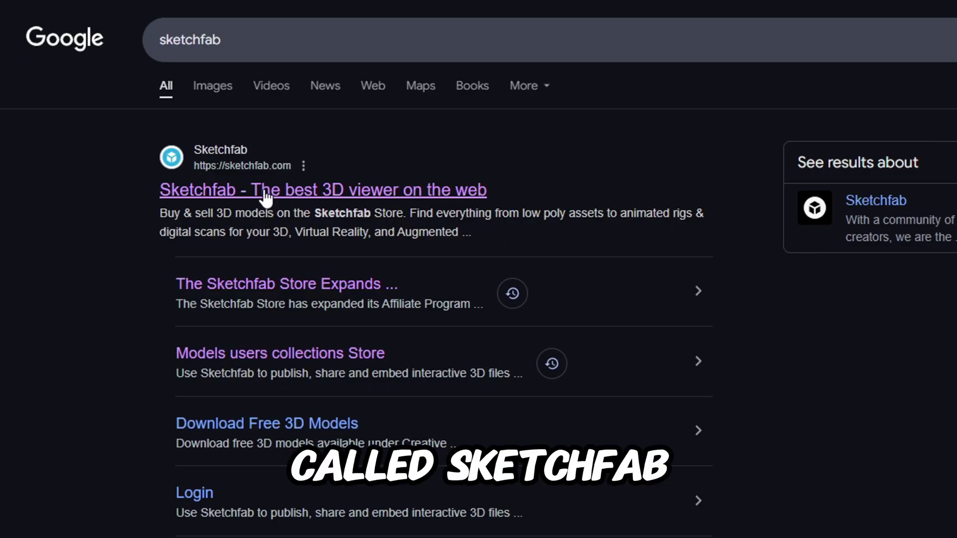
left_click(266, 192)
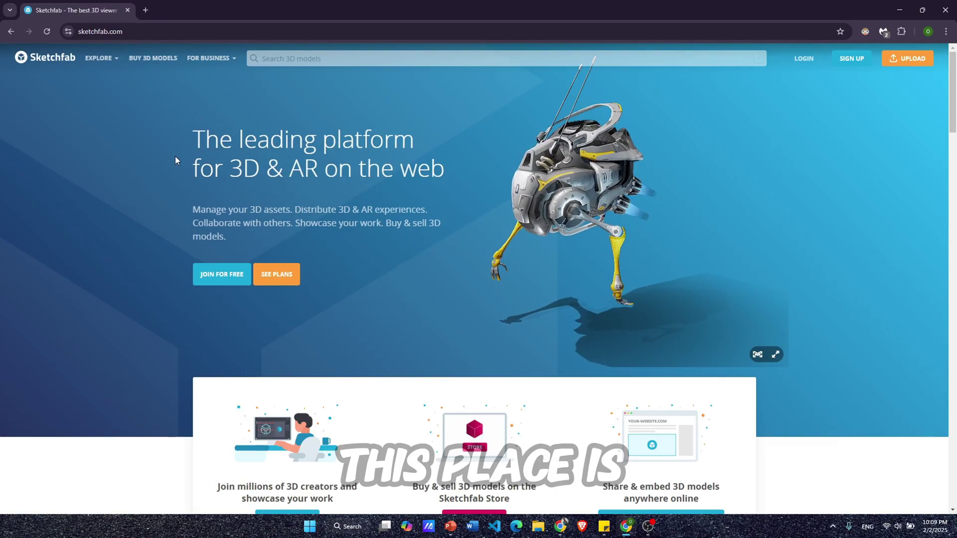
Step: Join Sketchfab with a Google account and open the 3D model search
left_click(233, 284)
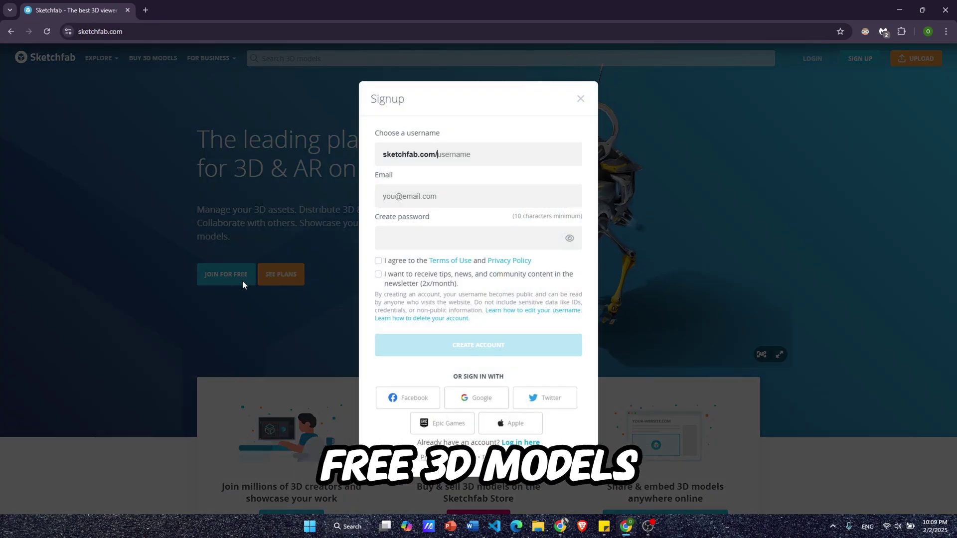
left_click(476, 404)
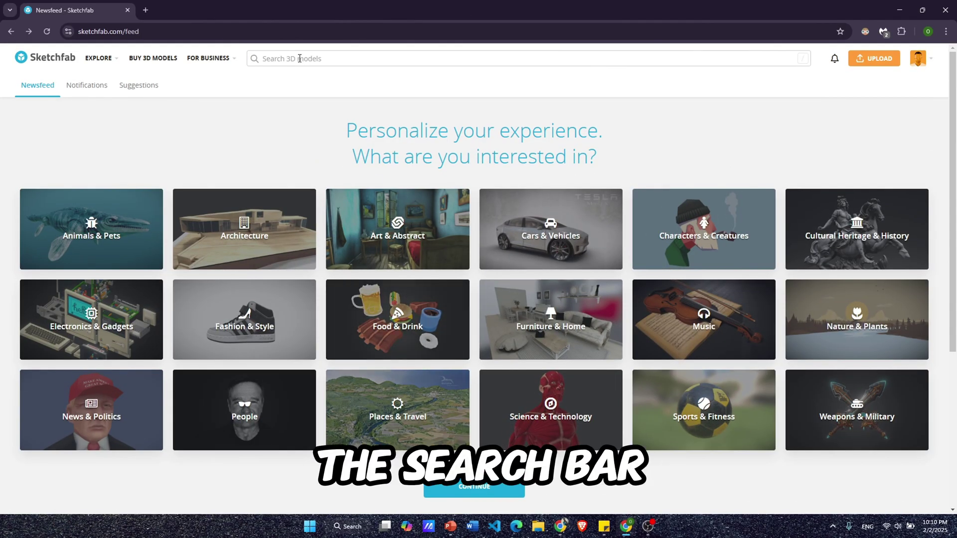
left_click(300, 59)
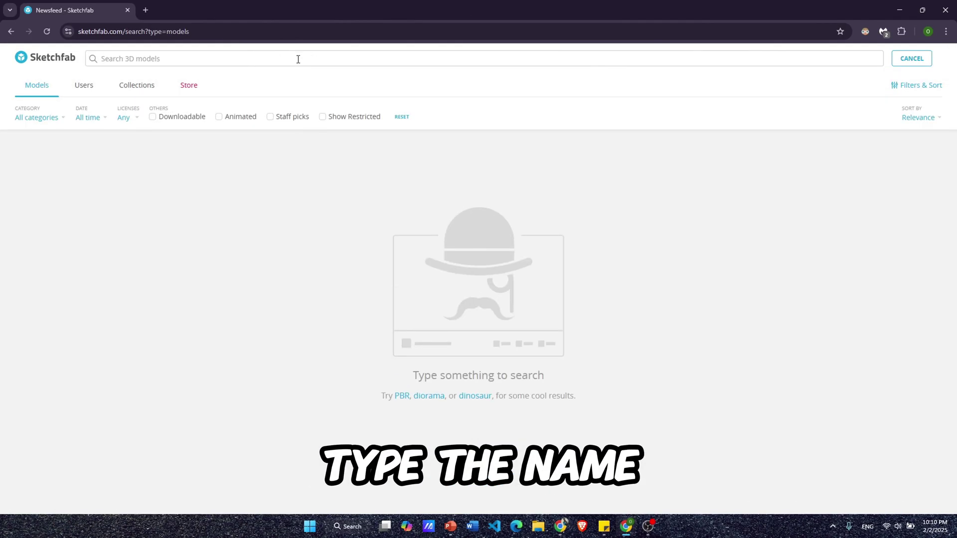
Step: Search Sketchfab for 'Koenigsegg One' and browse the results
type("Koenigsegg One")
key("Return")
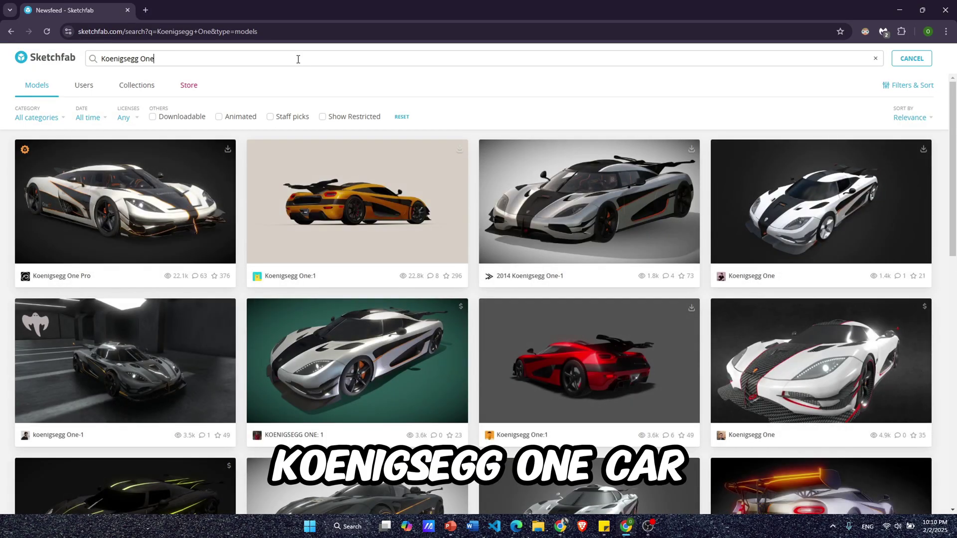
scroll(535, 313, "down", 4)
scroll(497, 325, "down", 5)
scroll(496, 326, "down", 4)
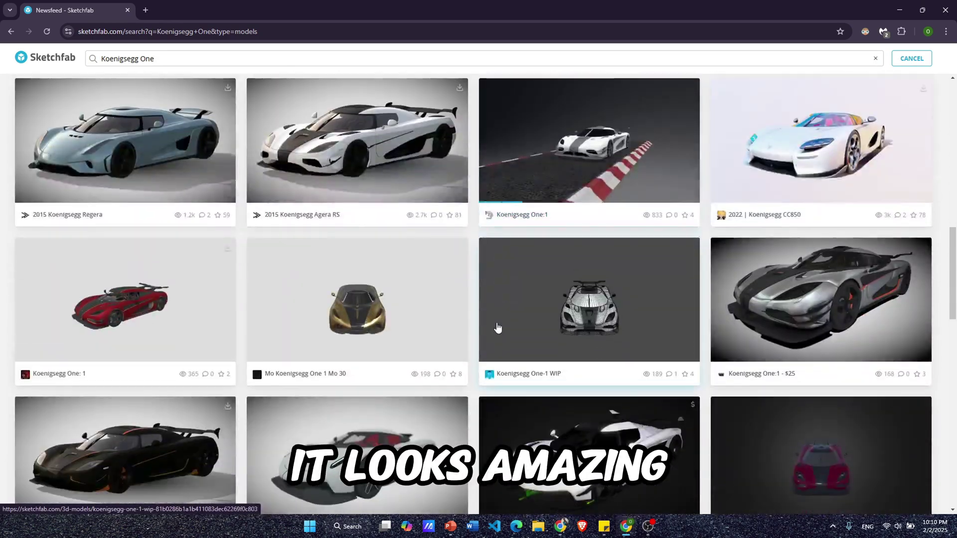
scroll(497, 328, "down", 2)
scroll(497, 328, "up", 5)
scroll(498, 327, "up", 5)
scroll(497, 327, "up", 5)
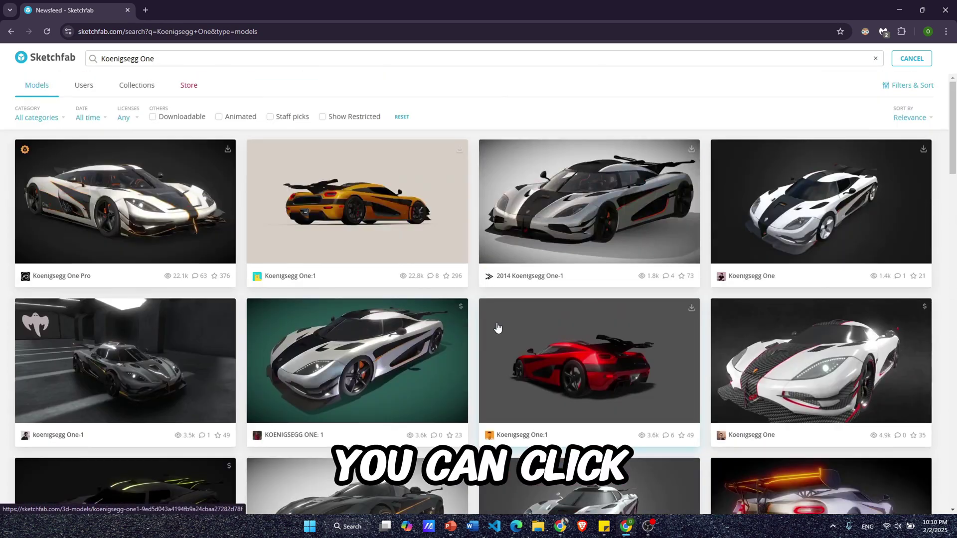
Step: Open the Koenigsegg One Pro model, spin it, and scroll down to its details
left_click(121, 211)
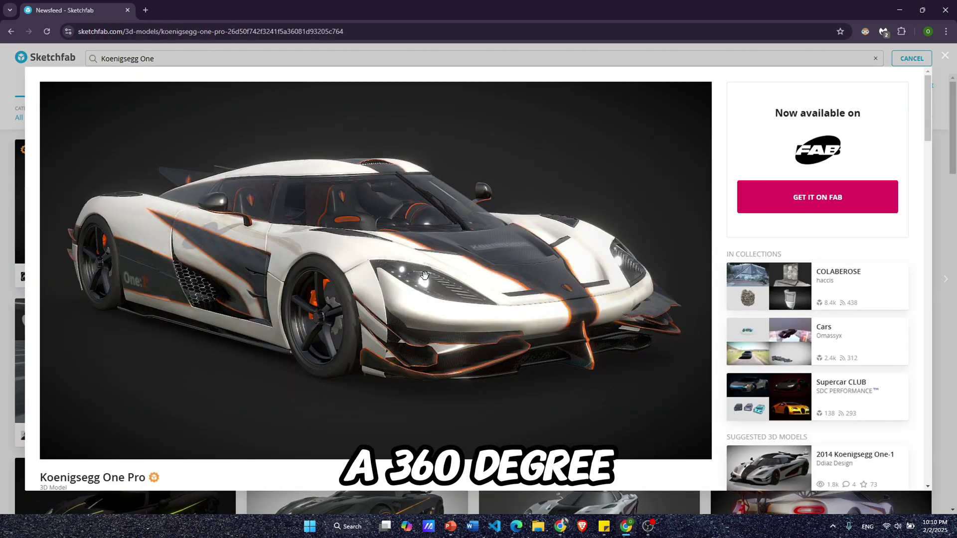
scroll(425, 276, "down", 2)
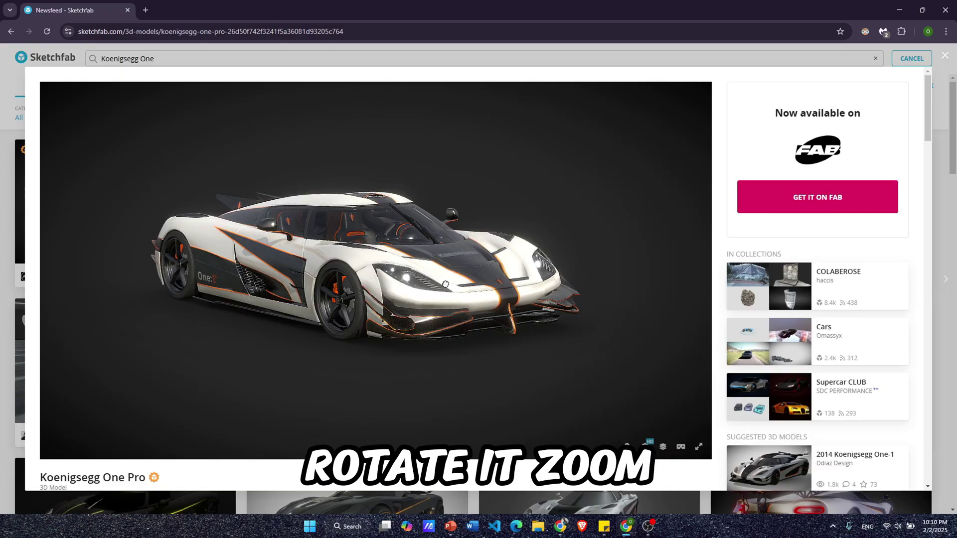
mouse_move(445, 284)
left_mouse_down()
mouse_move(371, 295)
mouse_move(458, 302)
mouse_move(453, 286)
left_mouse_up()
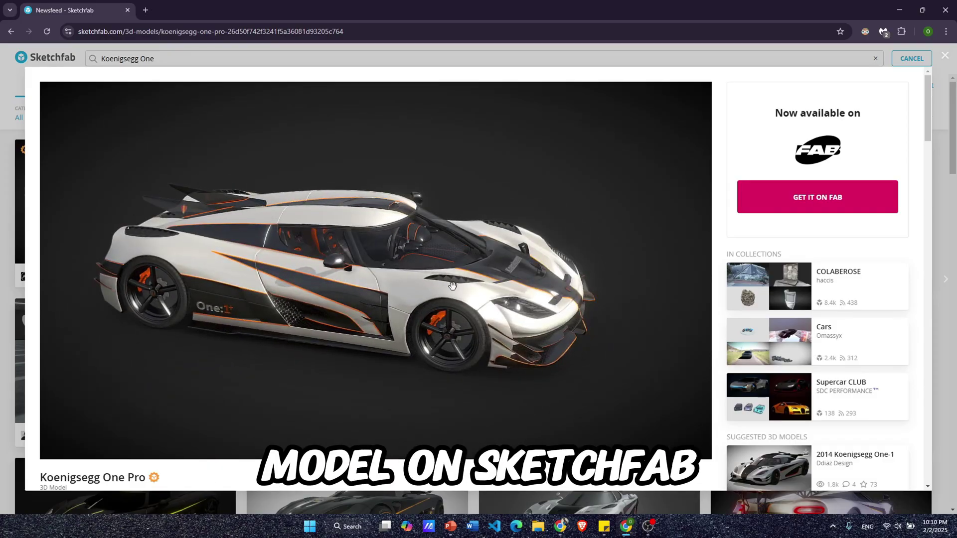
scroll(719, 288, "down", 3)
scroll(719, 288, "down", 1)
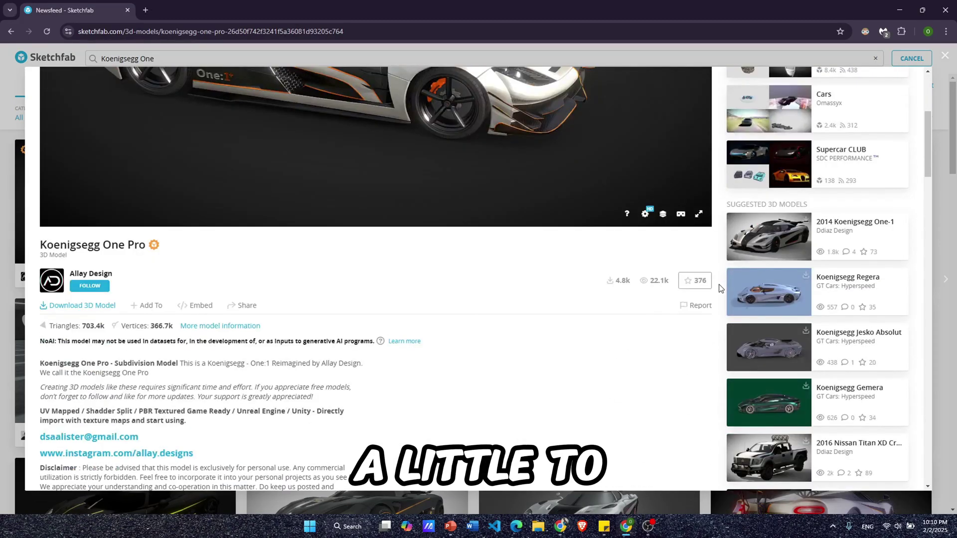
Step: Show the Koenigsegg One Pro download formats and choose the GLB version
left_click(88, 308)
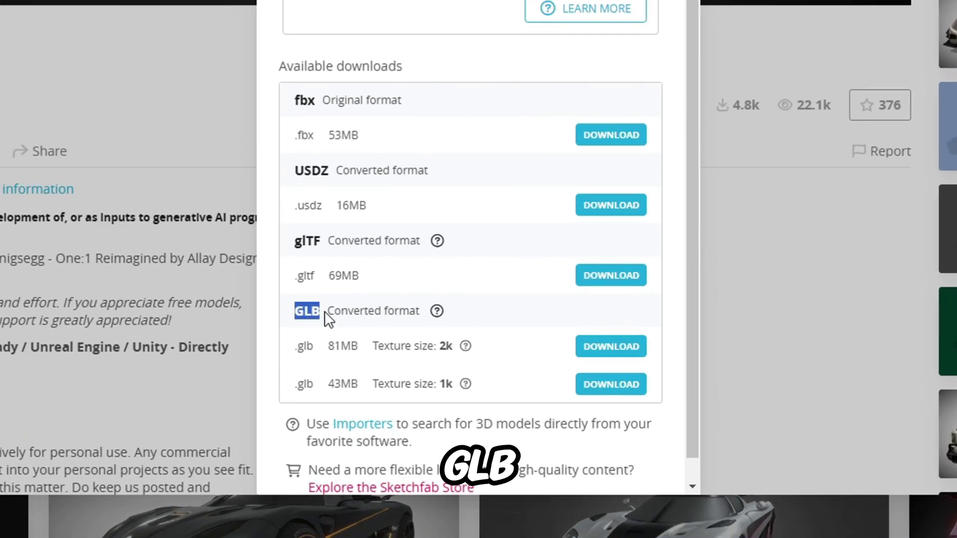
left_click(440, 345)
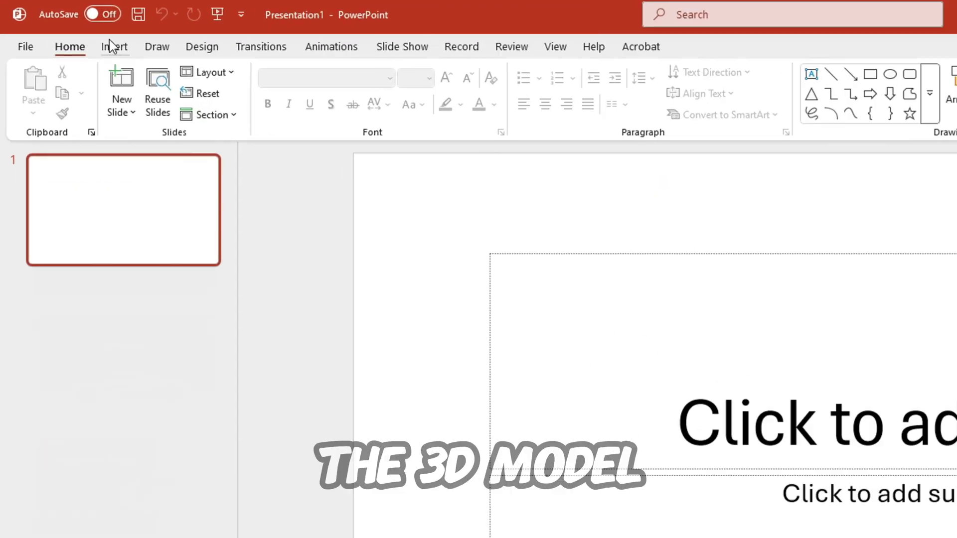
Step: Insert koenigsegg_one_pro.glb as a 3D model and delete the empty title and subtitle placeholders
left_click(148, 61)
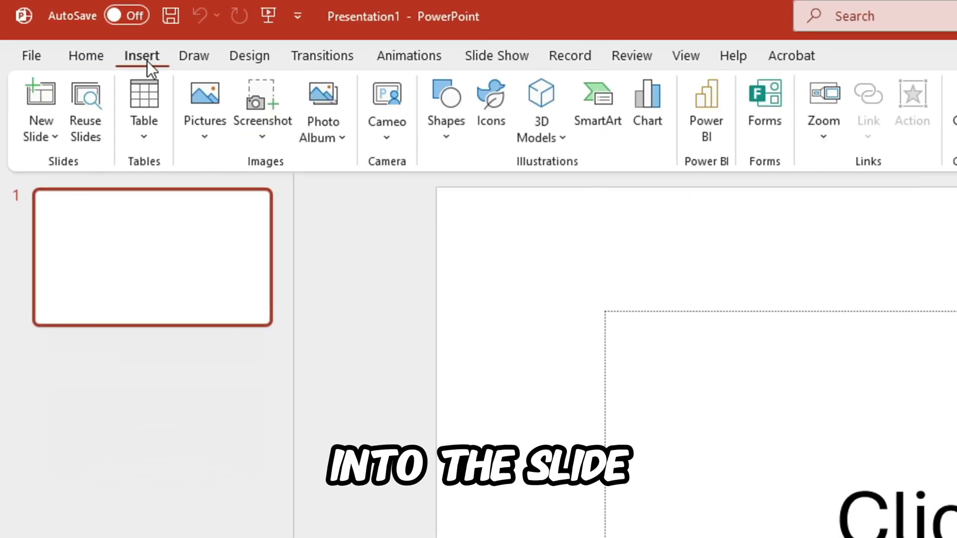
left_click(475, 145)
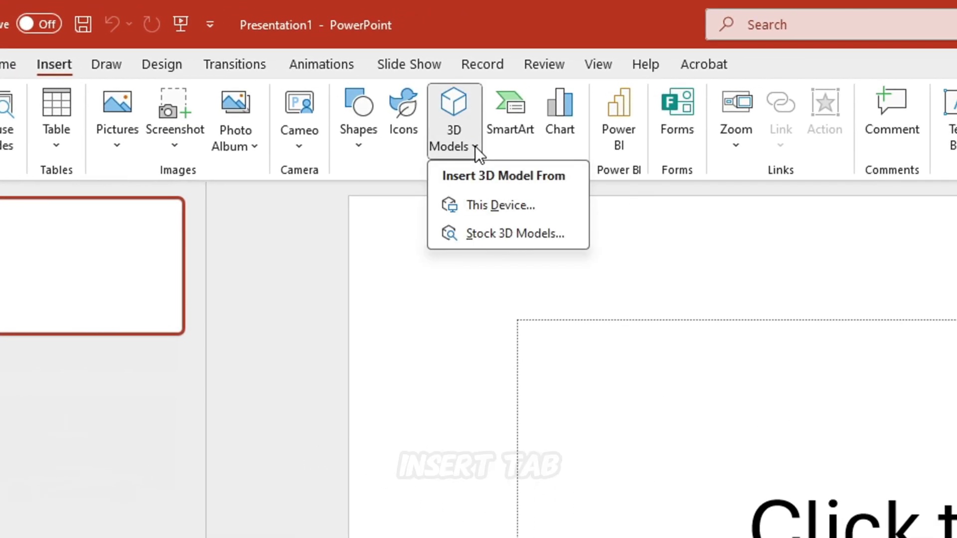
left_click(509, 211)
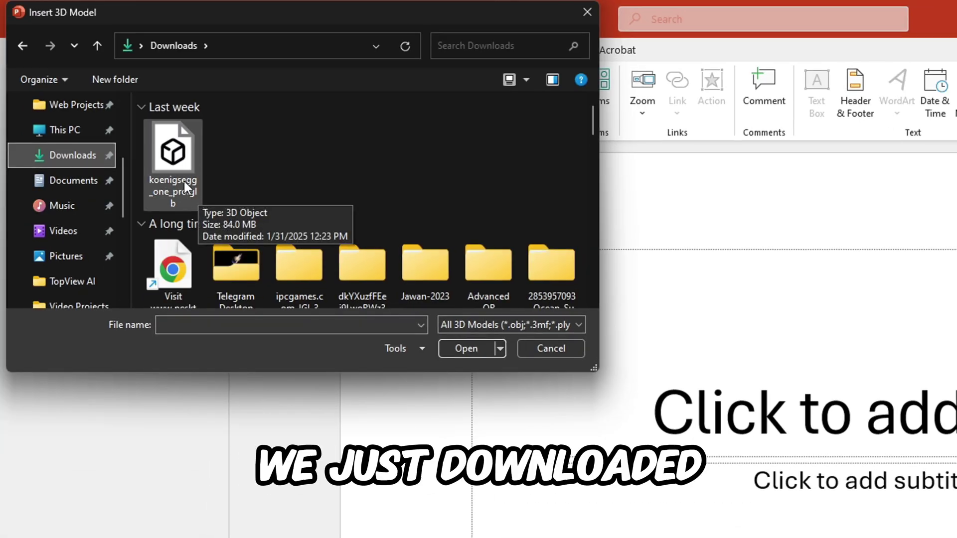
double_click(184, 181)
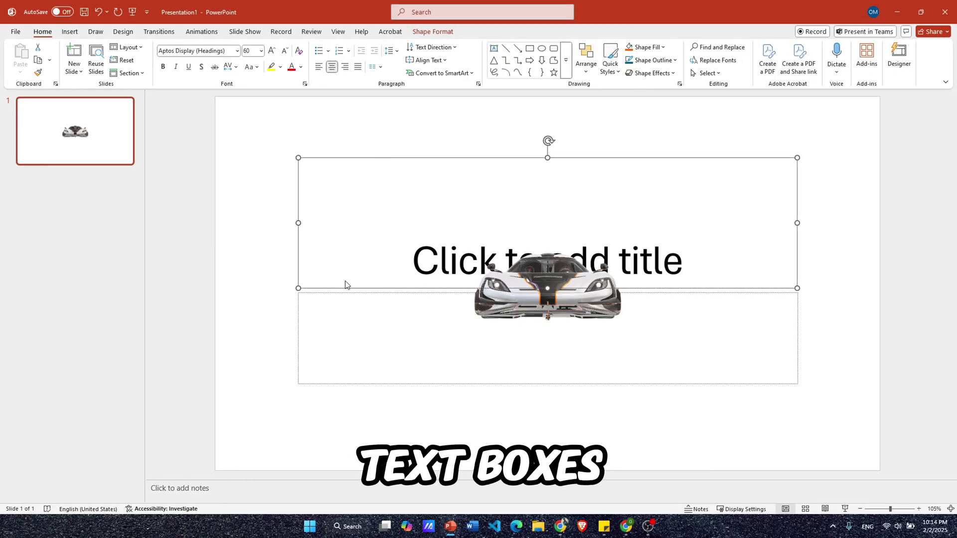
left_click(346, 308, "shift")
key("Delete")
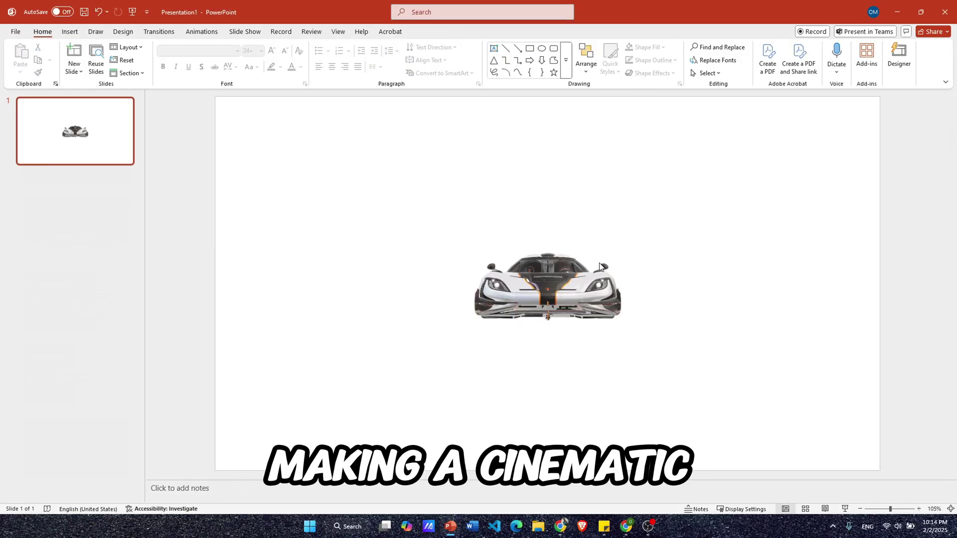
Step: Enlarge the car model and move it up and to the left on the slide
left_click(586, 285)
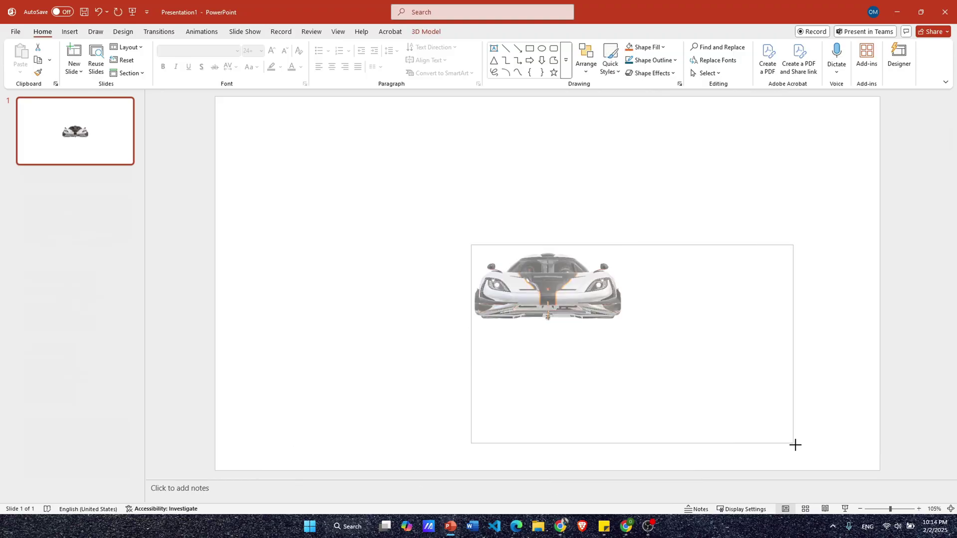
left_click_drag(799, 438, 801, 442)
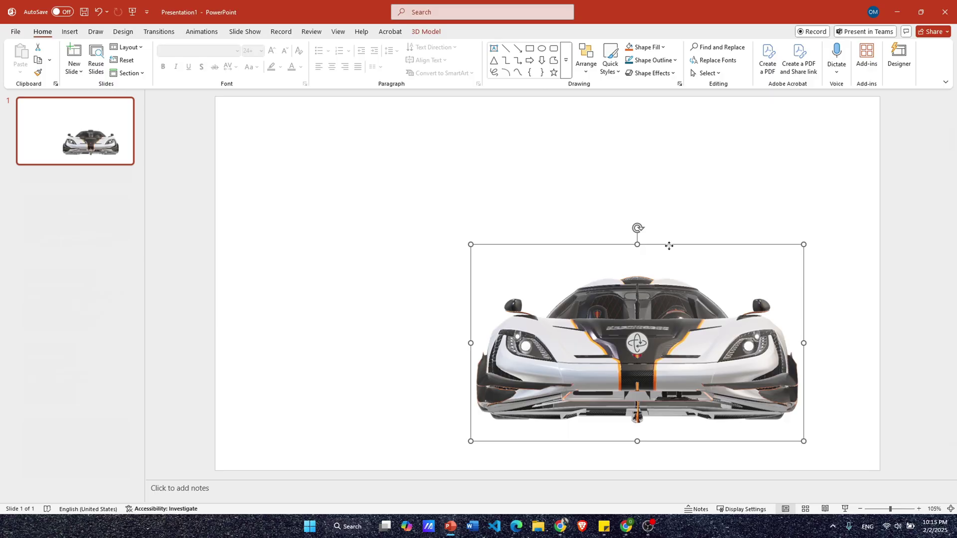
mouse_move(668, 248)
left_mouse_down()
mouse_move(567, 192)
mouse_move(578, 188)
left_mouse_up()
Step: Rotate the car and apply the side-on 3D Model View preset
mouse_move(547, 284)
left_mouse_down()
mouse_move(470, 269)
mouse_move(488, 326)
left_mouse_up()
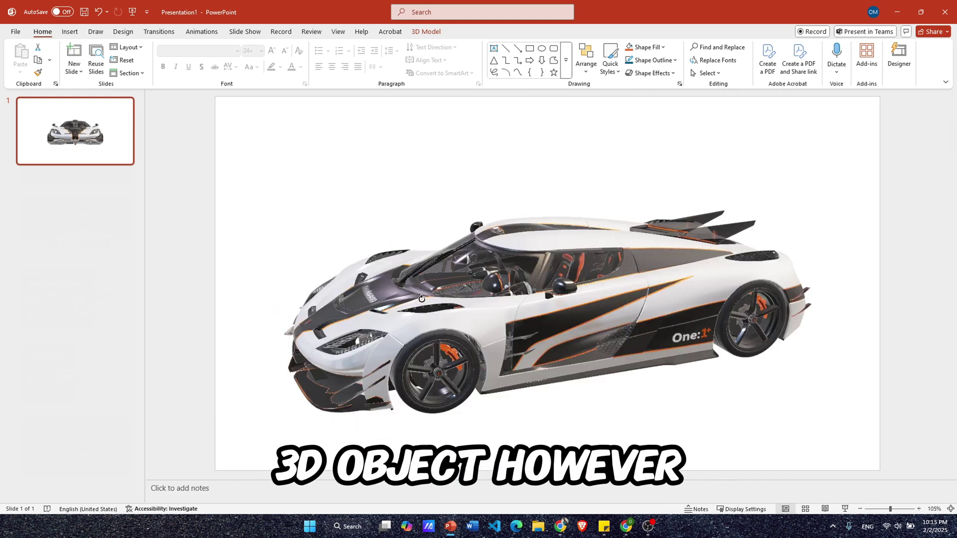
mouse_move(488, 326)
left_mouse_down()
mouse_move(414, 288)
mouse_move(469, 304)
left_mouse_up()
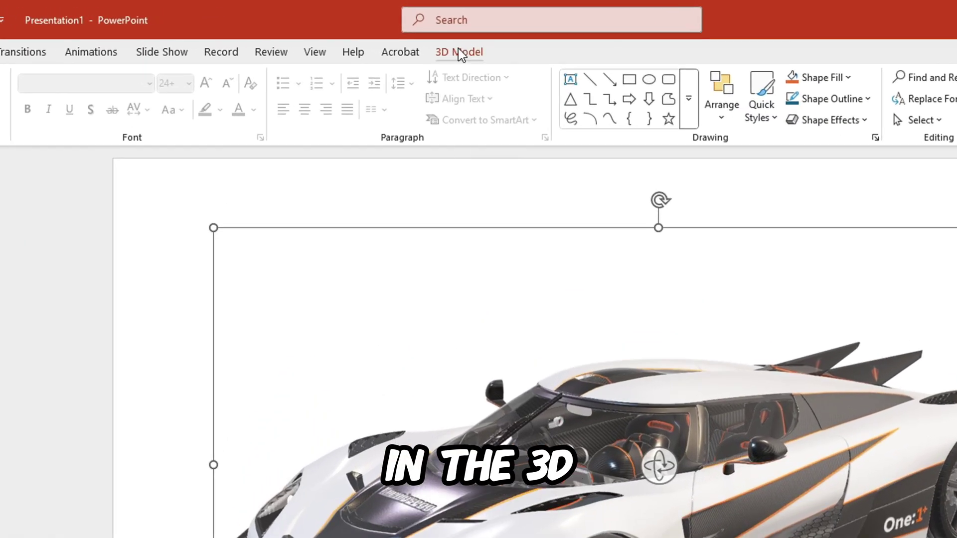
left_click(426, 32)
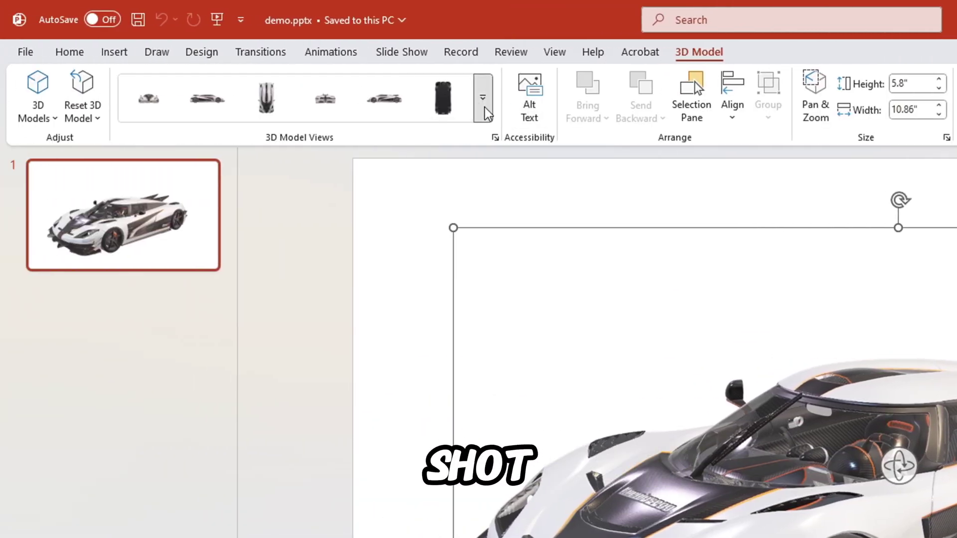
left_click(485, 109)
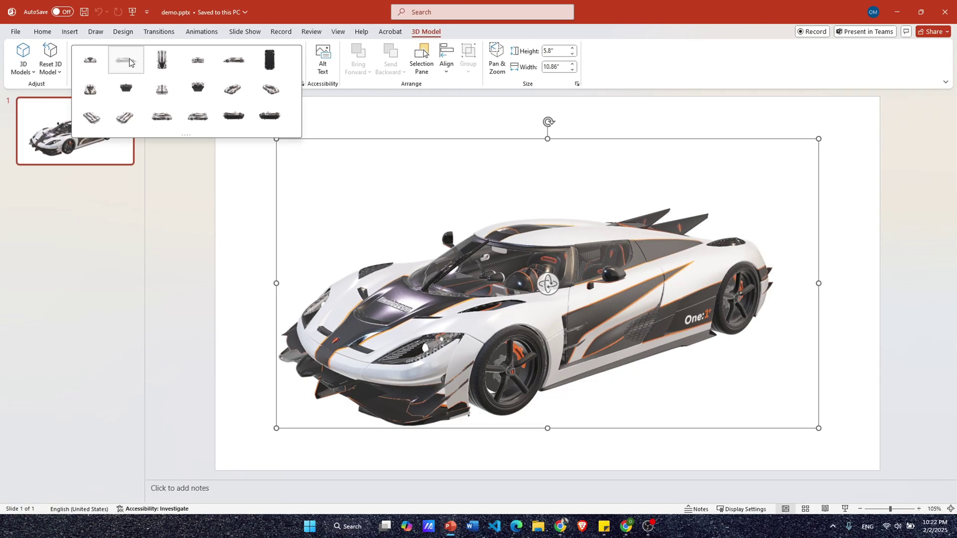
left_click(211, 103)
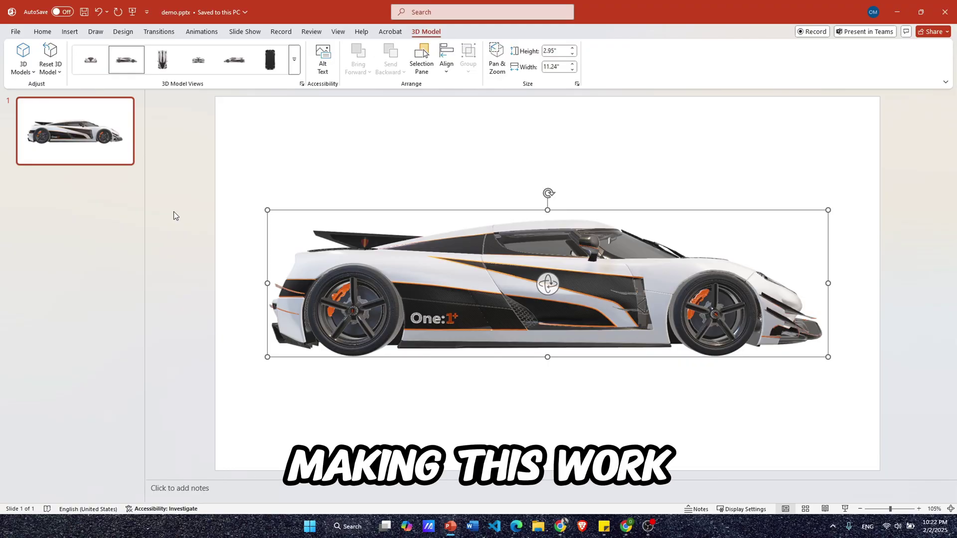
Step: Duplicate slide 1 and set the copy's car to the Right preset view, facing the other way
right_click(108, 146)
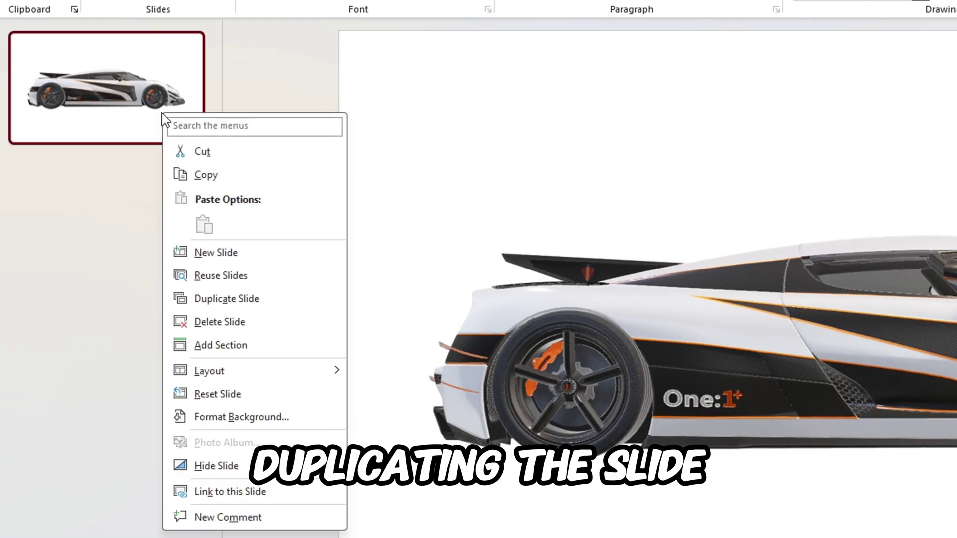
left_click(235, 299)
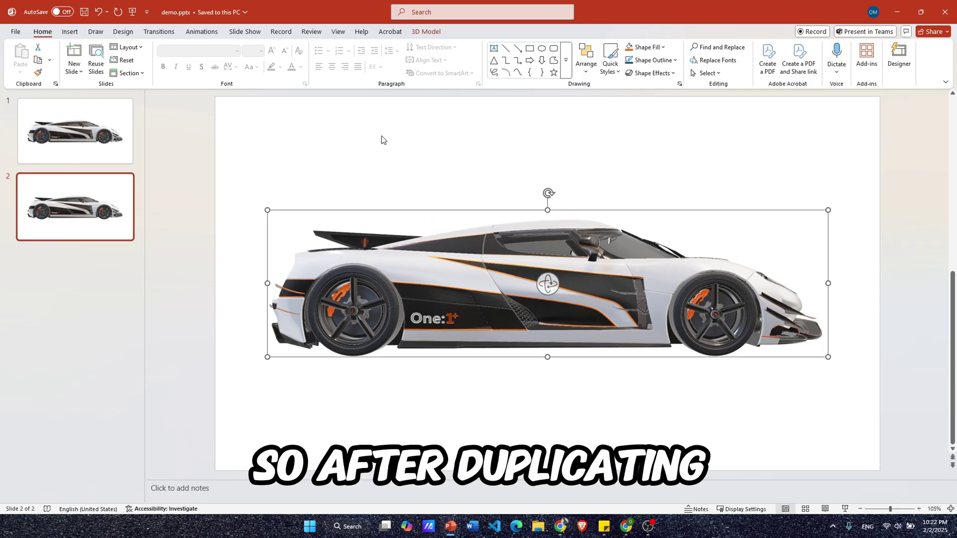
left_click(419, 31)
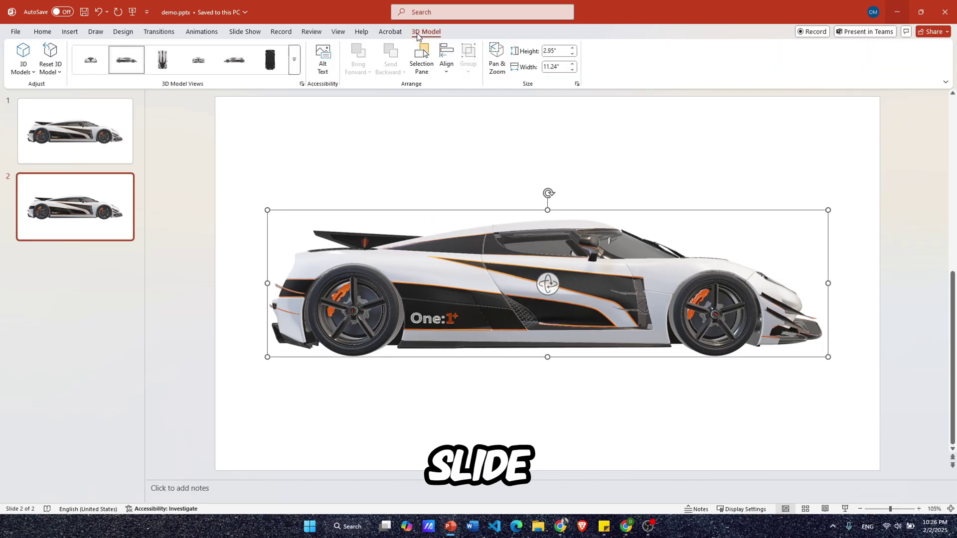
left_click(299, 70)
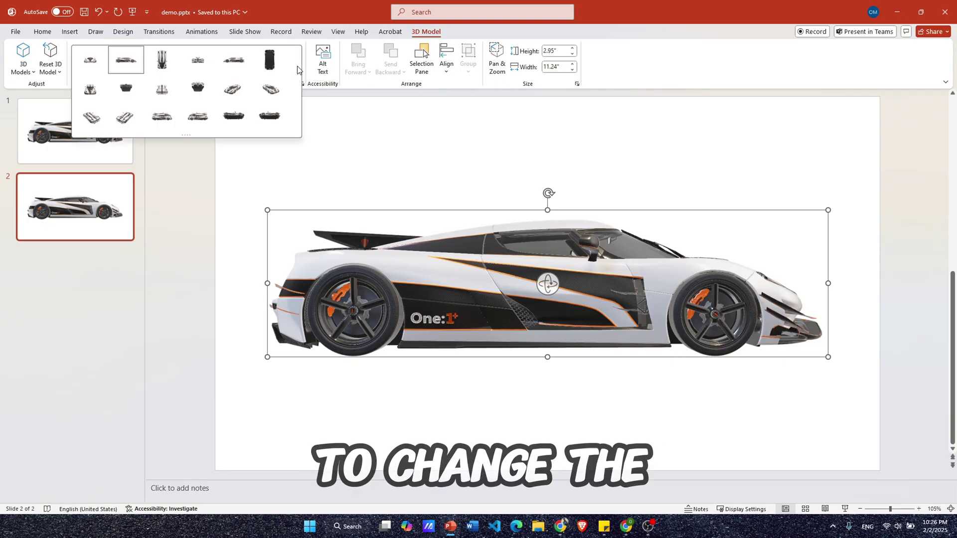
left_click(233, 69)
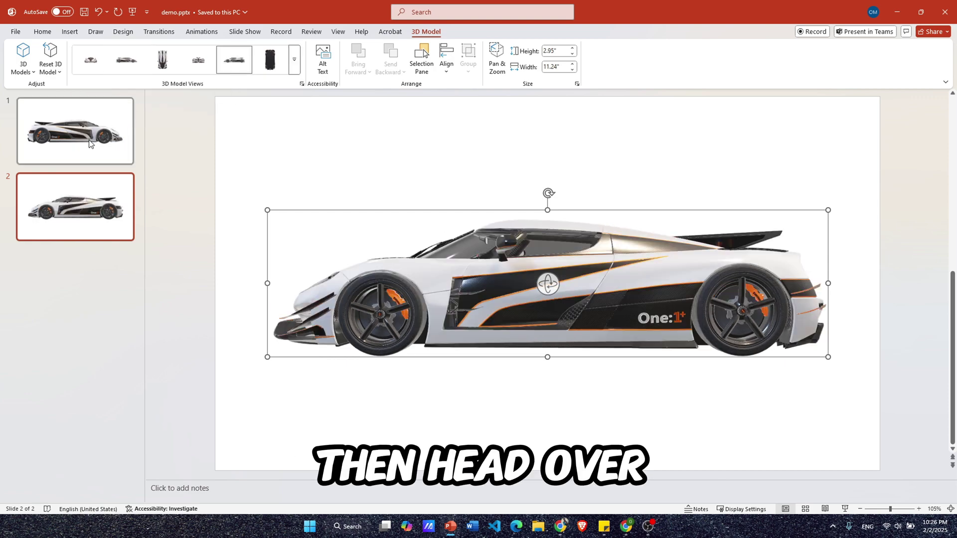
Step: Apply the Morph transition to slide 2, then select slide 1 again
left_click(160, 33)
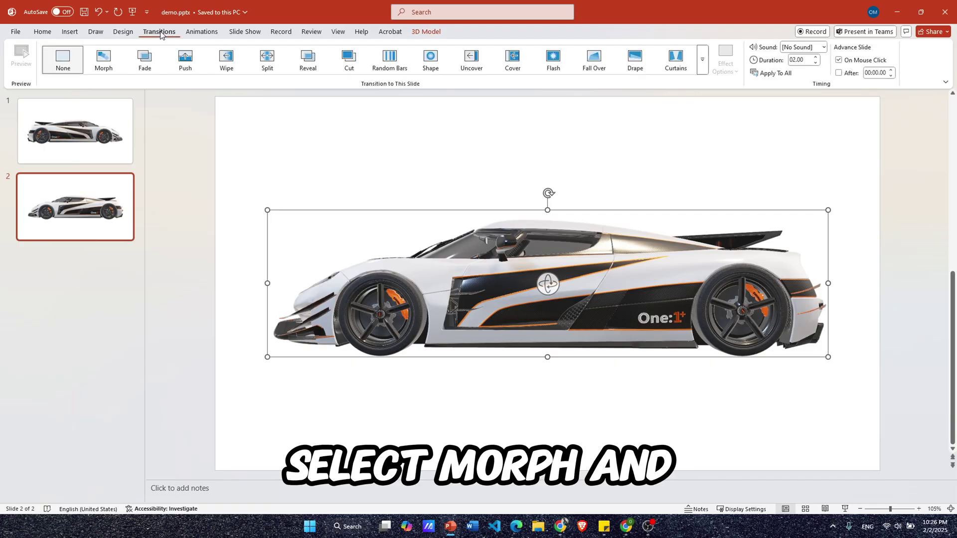
left_click(114, 66)
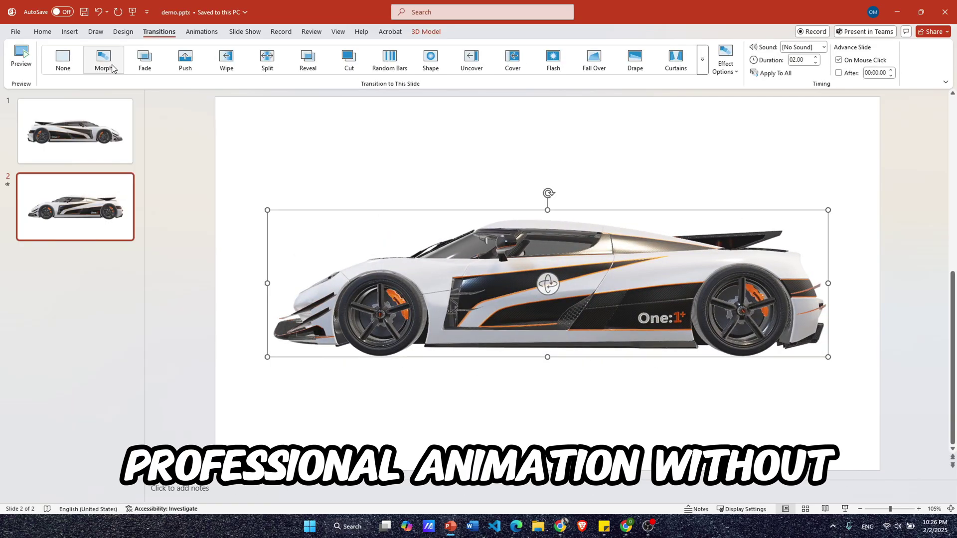
left_click(93, 122)
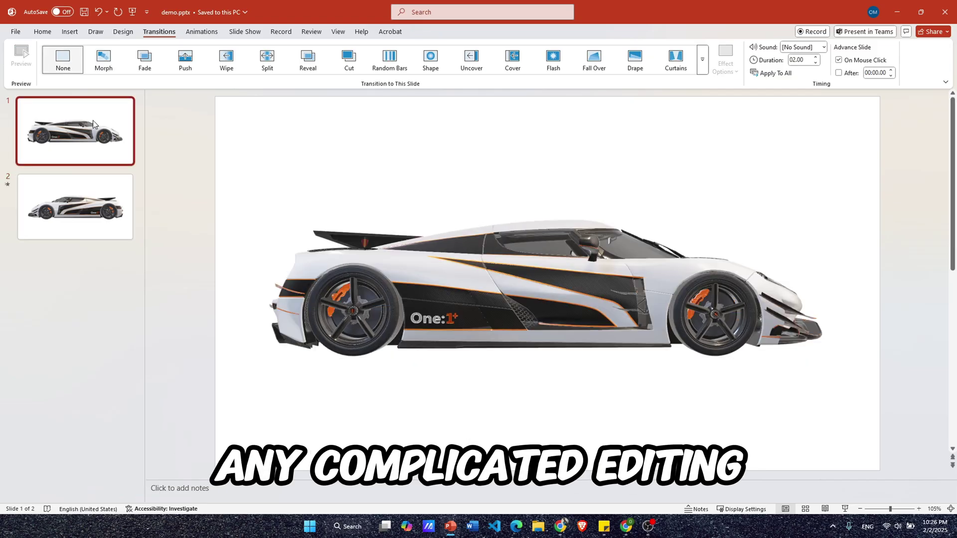
left_click(70, 32)
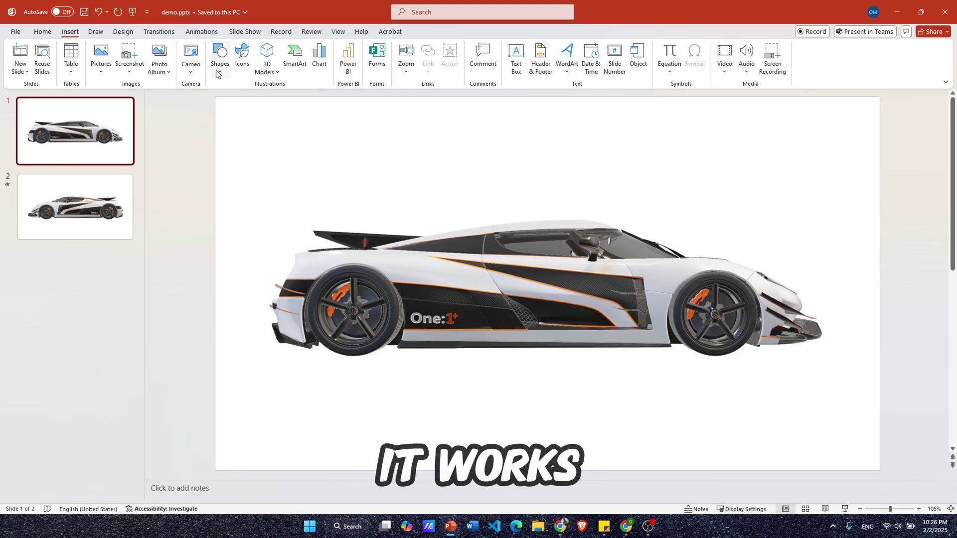
Step: Draw a rectangle over the left half of slide 1 and fill it dark grey
left_click(219, 70)
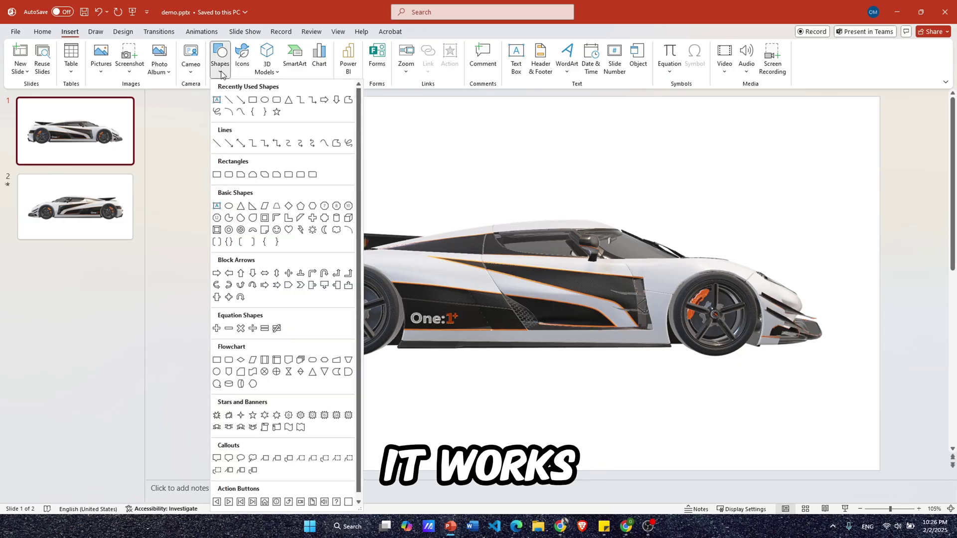
left_click(253, 101)
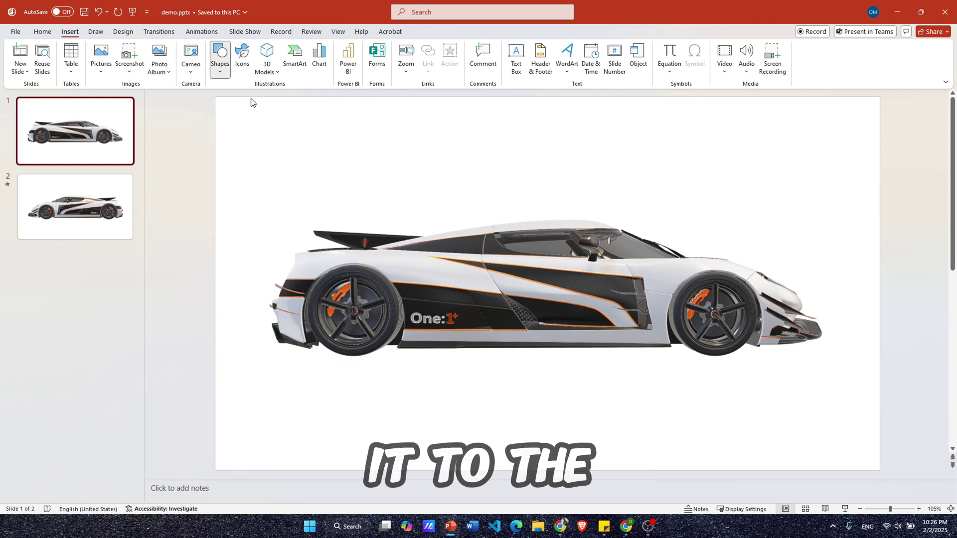
left_click_drag(210, 92, 544, 483)
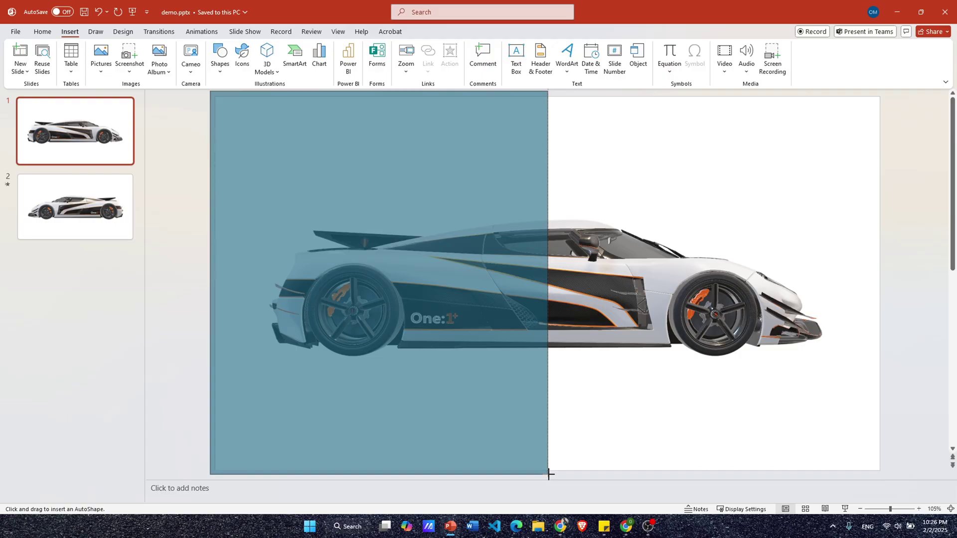
left_click_drag(548, 474, 548, 474)
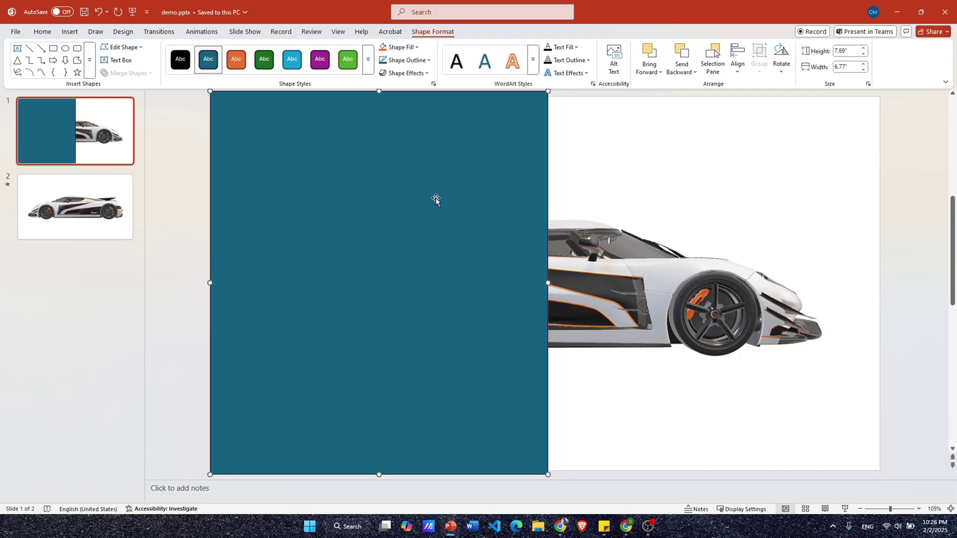
left_click(416, 48)
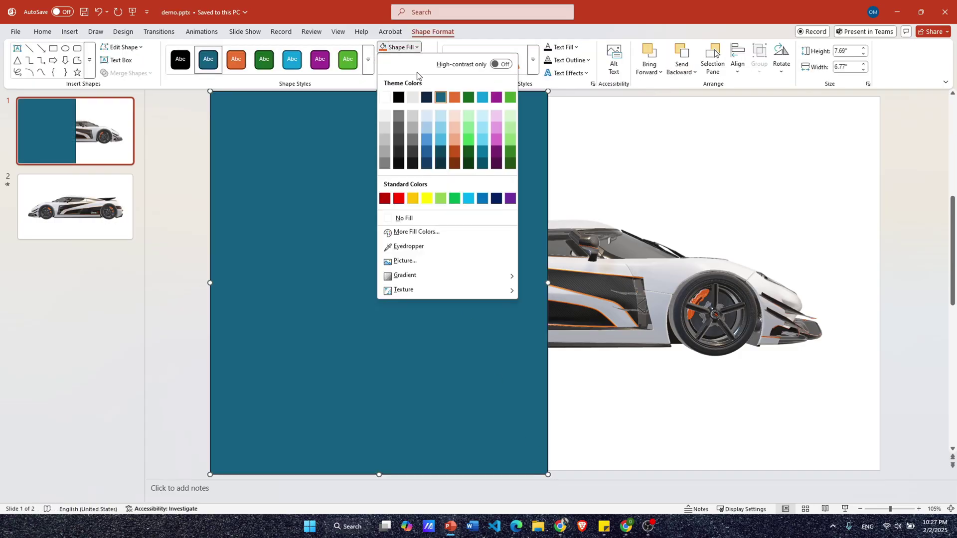
left_click(412, 151)
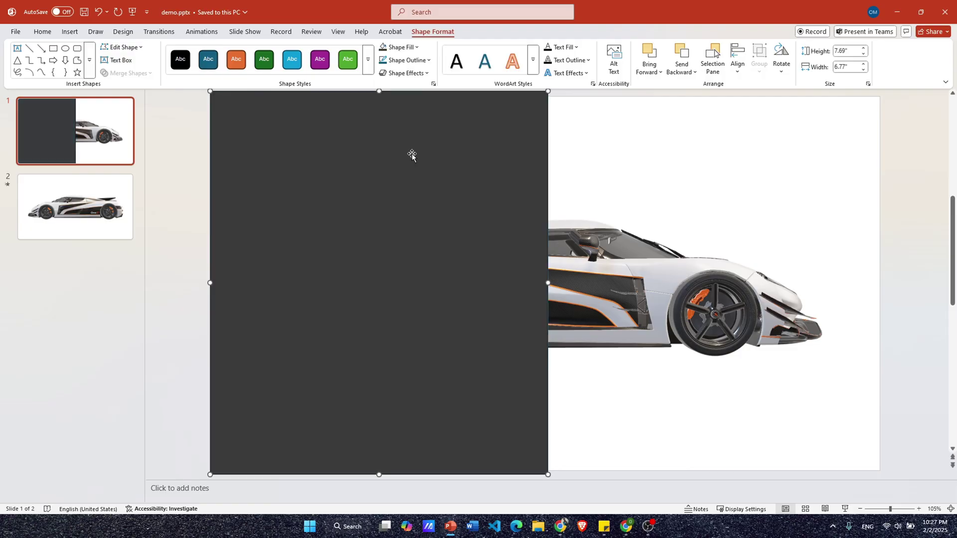
Step: Send the dark panel behind the car, copy it, and switch to slide 2
right_click(359, 174)
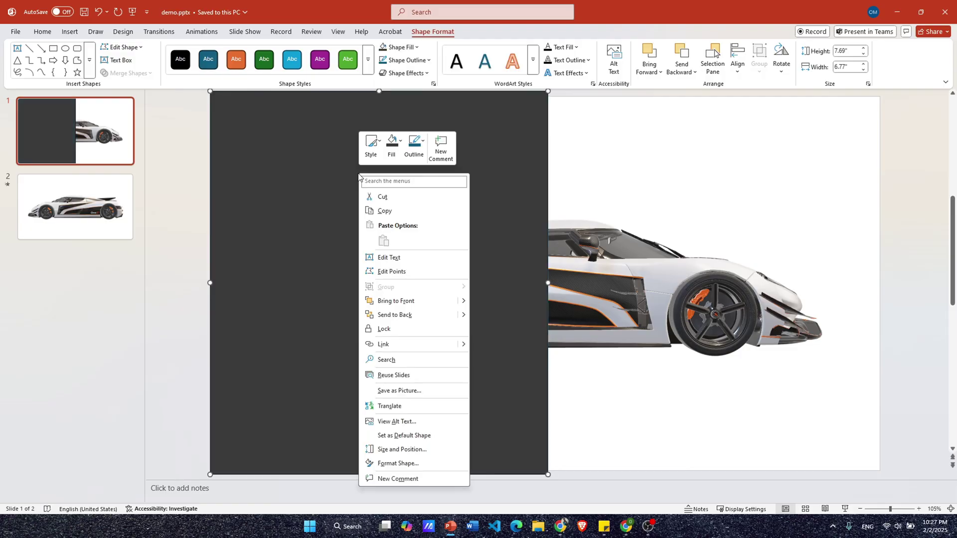
left_click(394, 315)
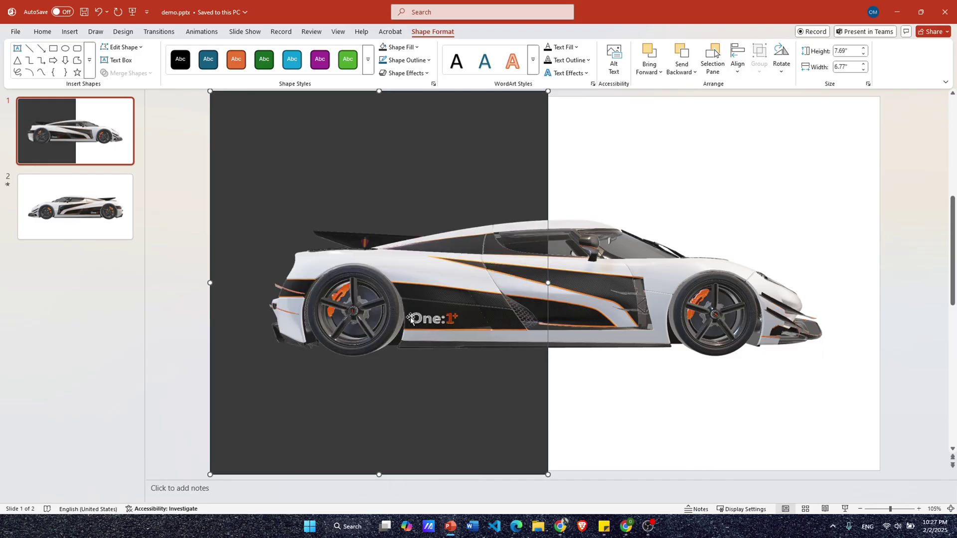
right_click(416, 159)
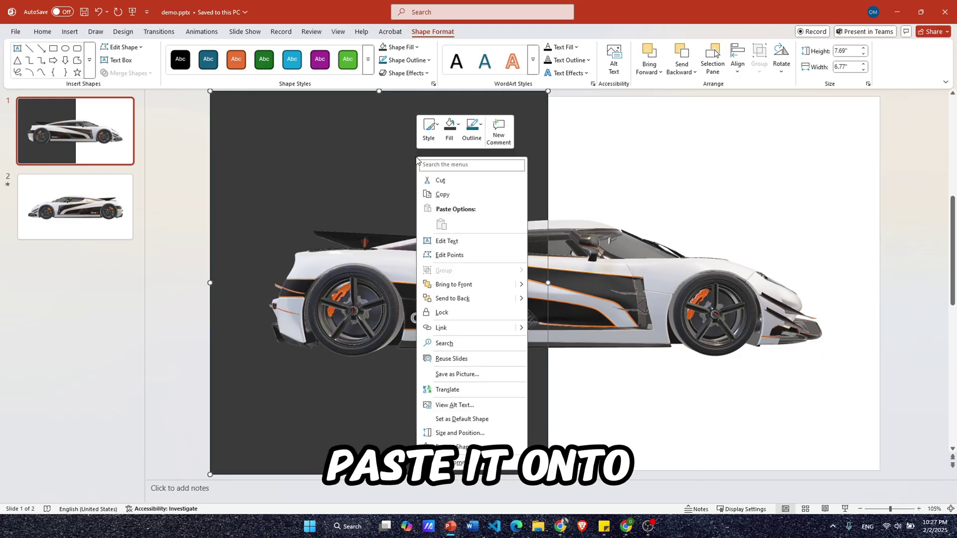
left_click(443, 193)
left_click(84, 190)
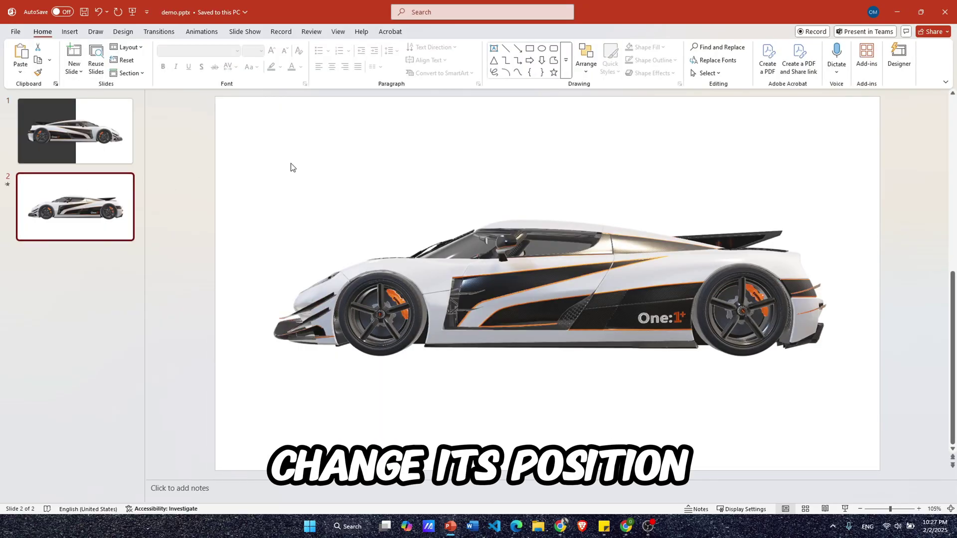
right_click(300, 159)
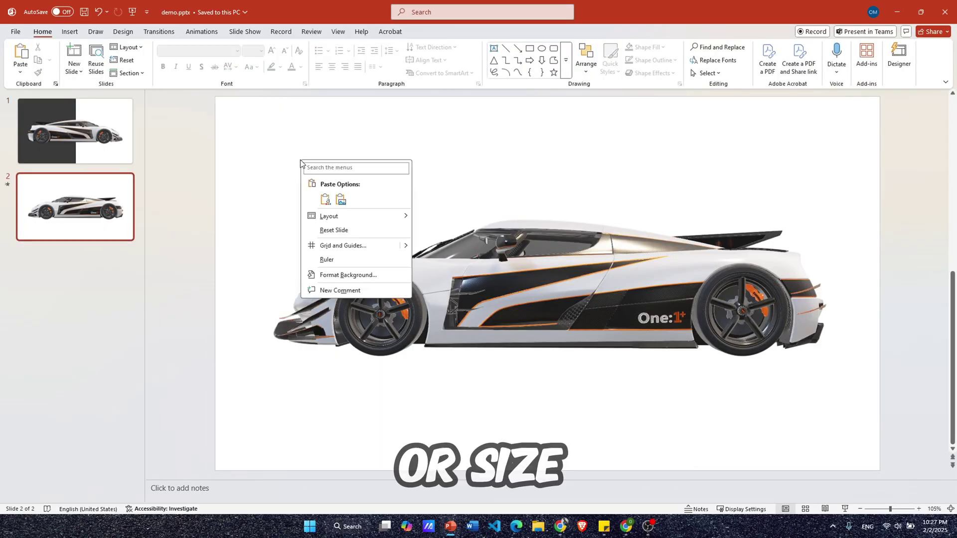
Step: Paste the dark panel onto slide 2, resize it to the right half, and send it behind the car
left_click(326, 199)
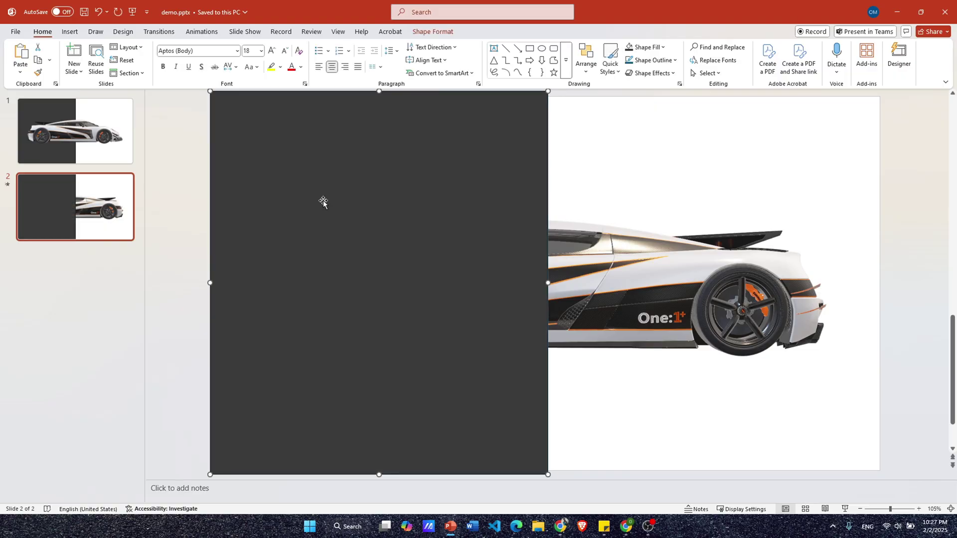
left_click_drag(548, 282, 880, 284)
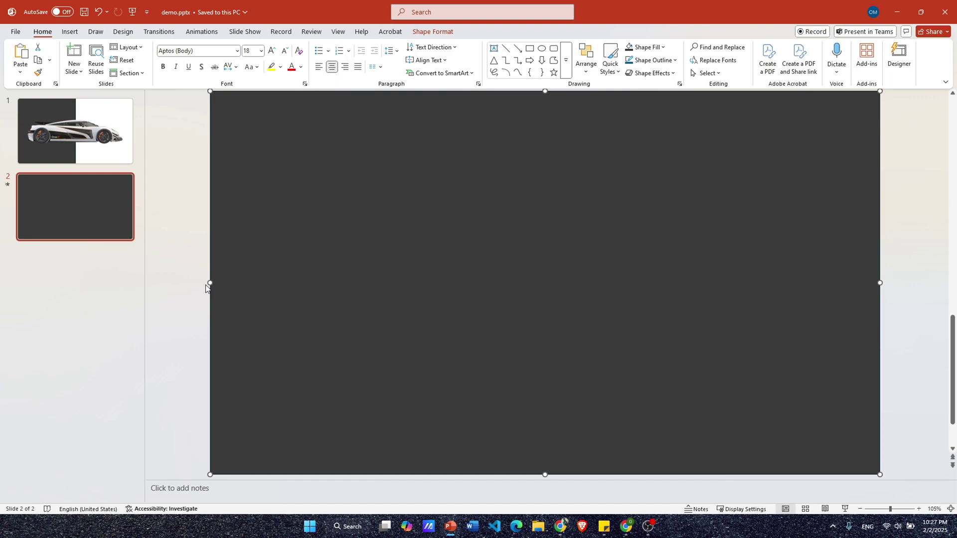
mouse_move(210, 283)
left_mouse_down()
mouse_move(628, 287)
mouse_move(605, 289)
left_mouse_up()
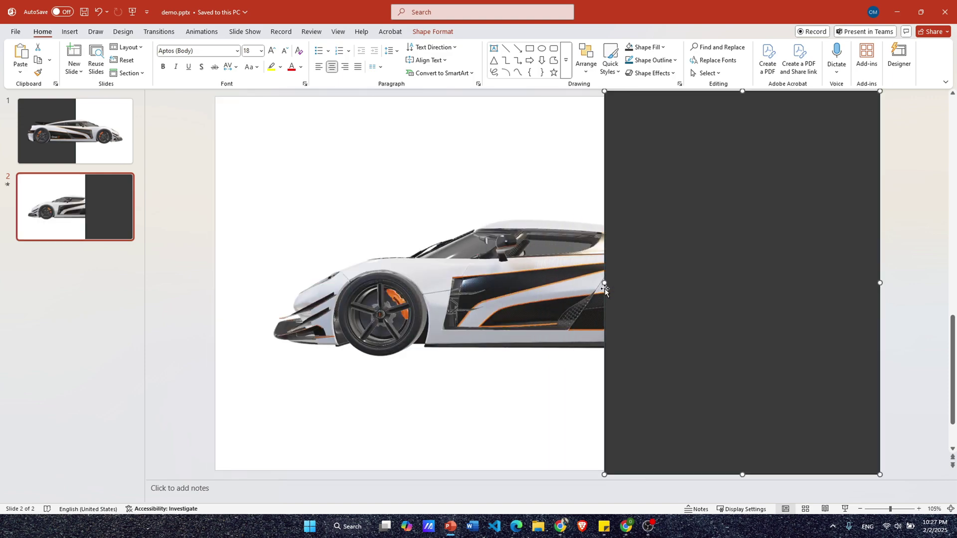
right_click(706, 199)
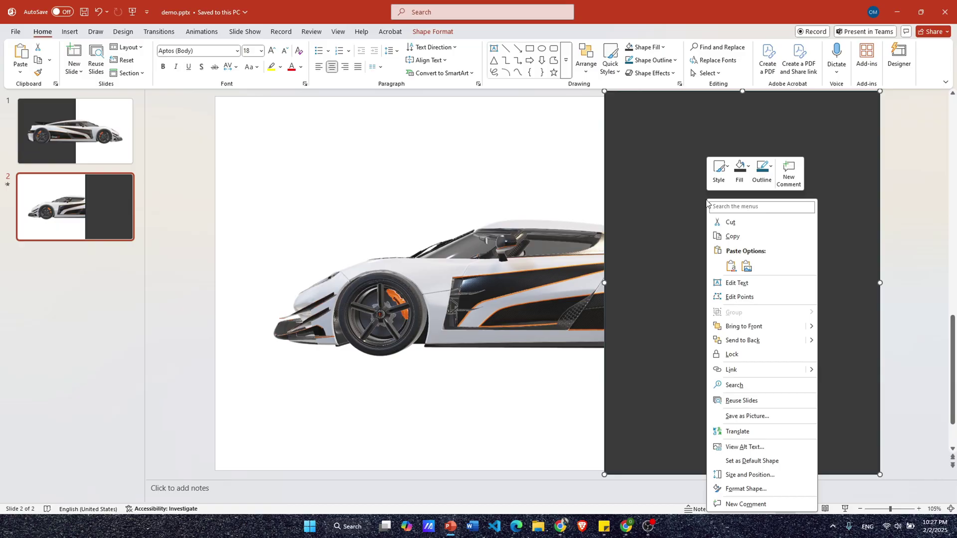
left_click(744, 340)
Step: Give slide 2 a Morph transition and go back to slide 1
left_click(158, 32)
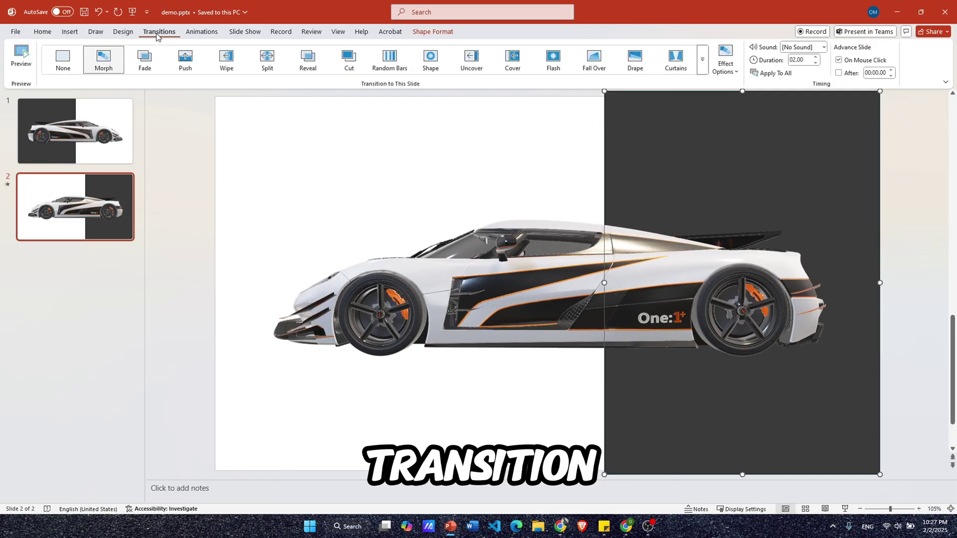
left_click(102, 60)
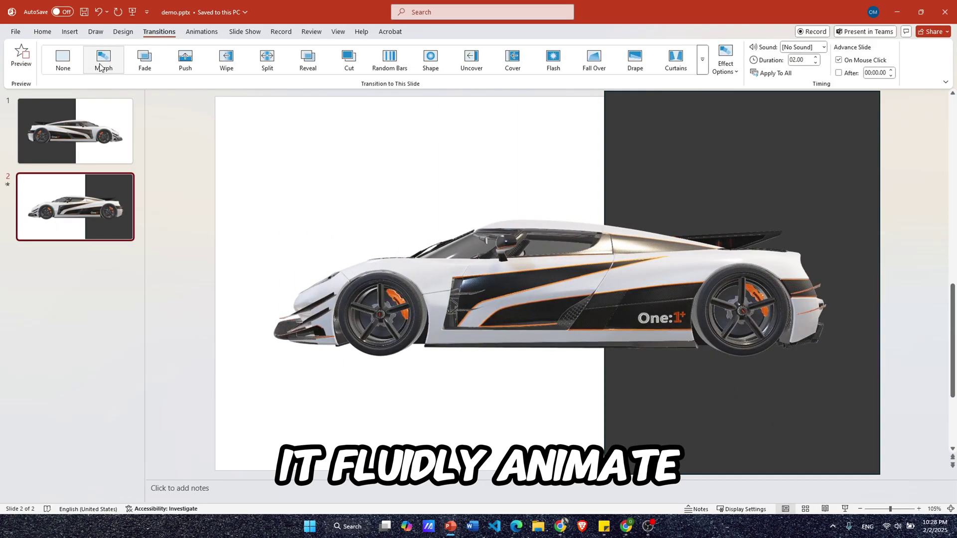
left_click(93, 138)
Step: Draw a text box at the top of the dark panel and paste 'Koenigsegg One' into it
left_click(70, 31)
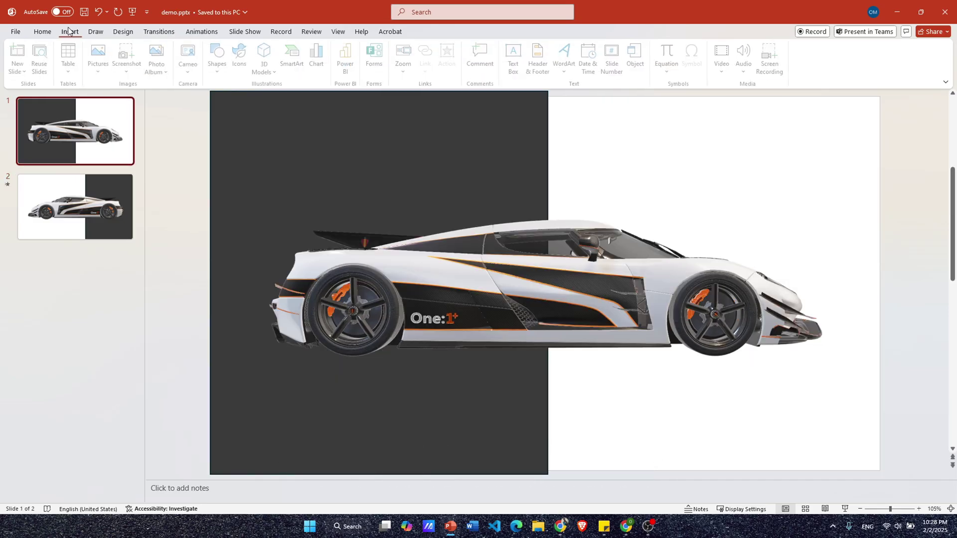
left_click(516, 59)
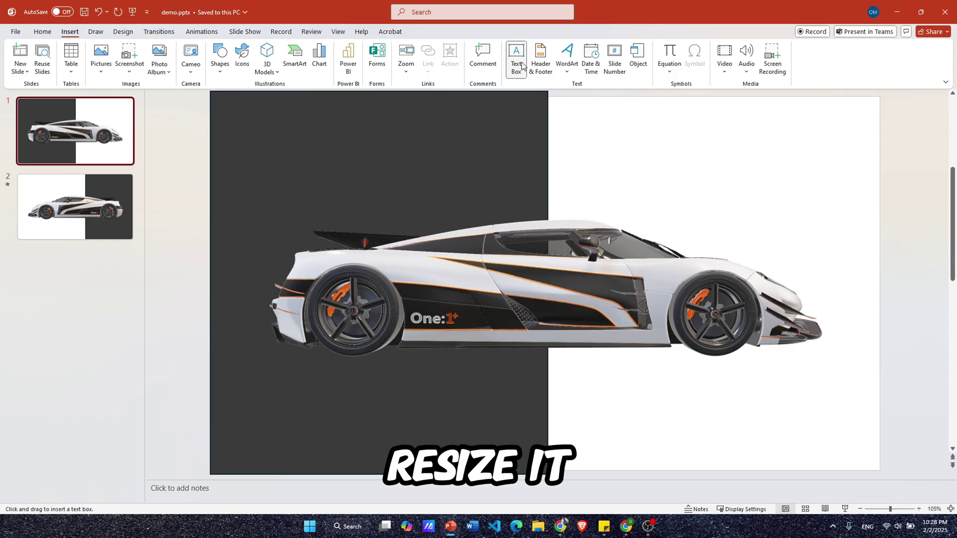
left_click_drag(245, 111, 488, 169)
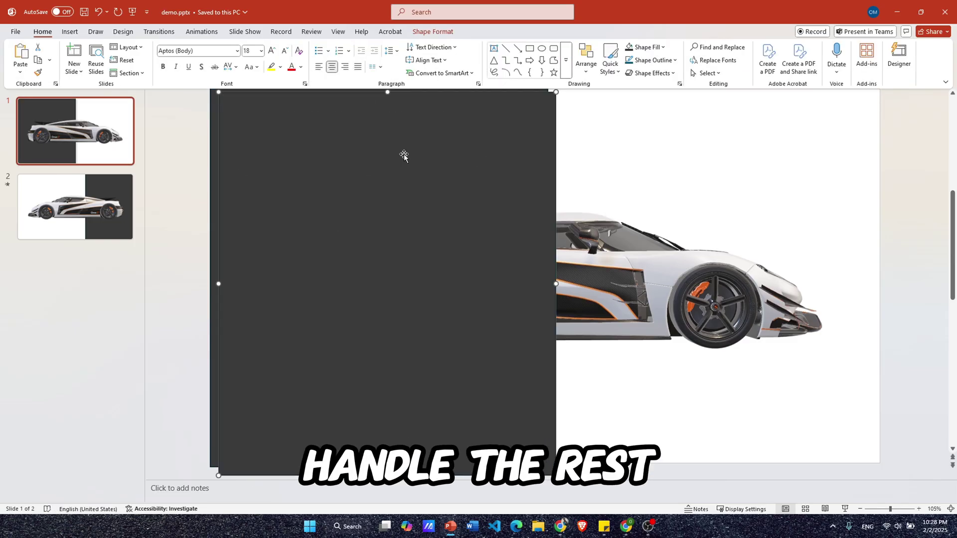
key("super+v")
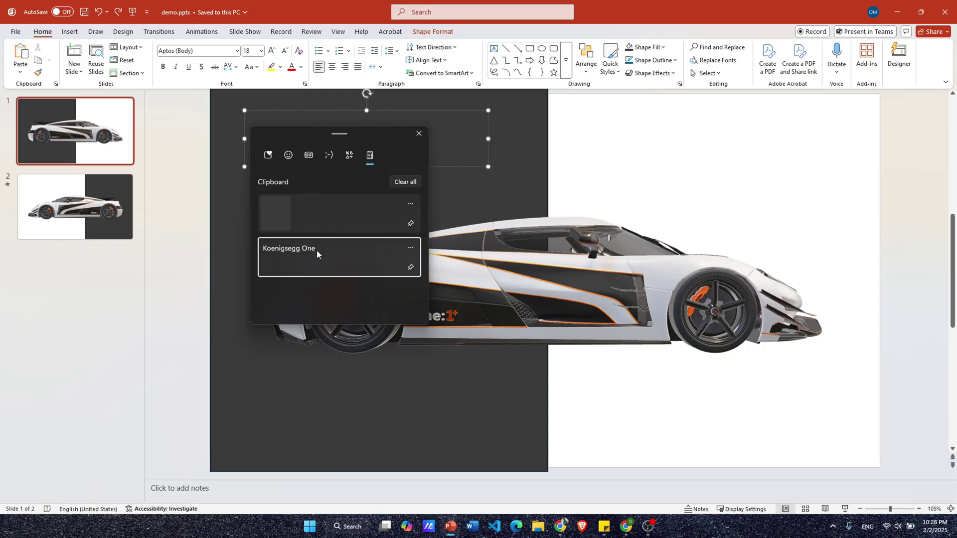
left_click(316, 250)
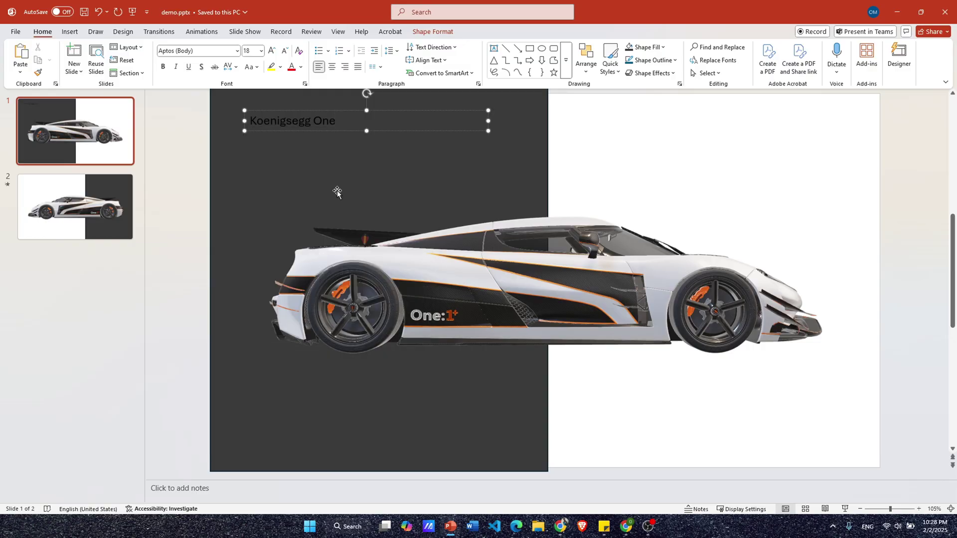
Step: Format the title as white, 36 pt Berlin Sans FB Demi
left_click(302, 67)
left_click(294, 113)
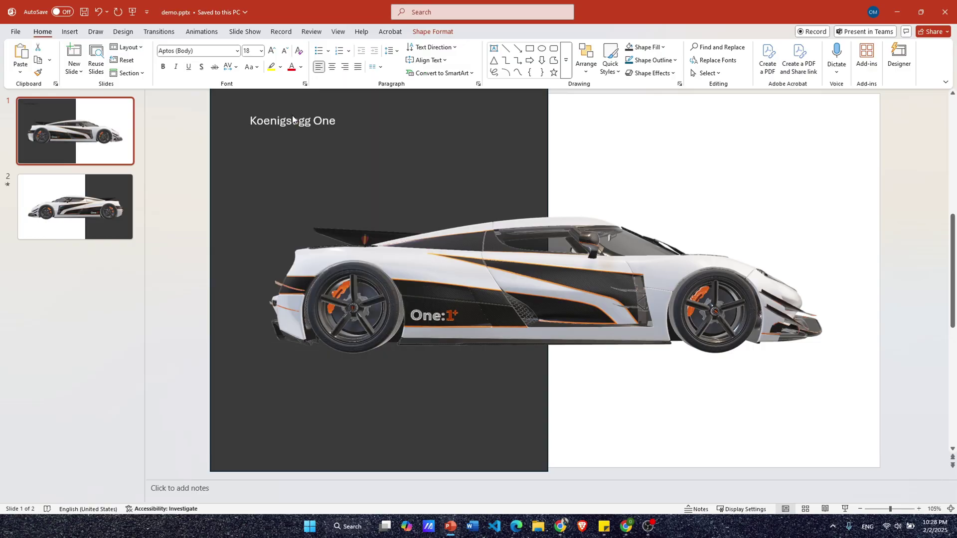
left_click(275, 51)
left_click(274, 52)
left_click(275, 52)
left_click(275, 52)
left_click(274, 52)
left_click(237, 50)
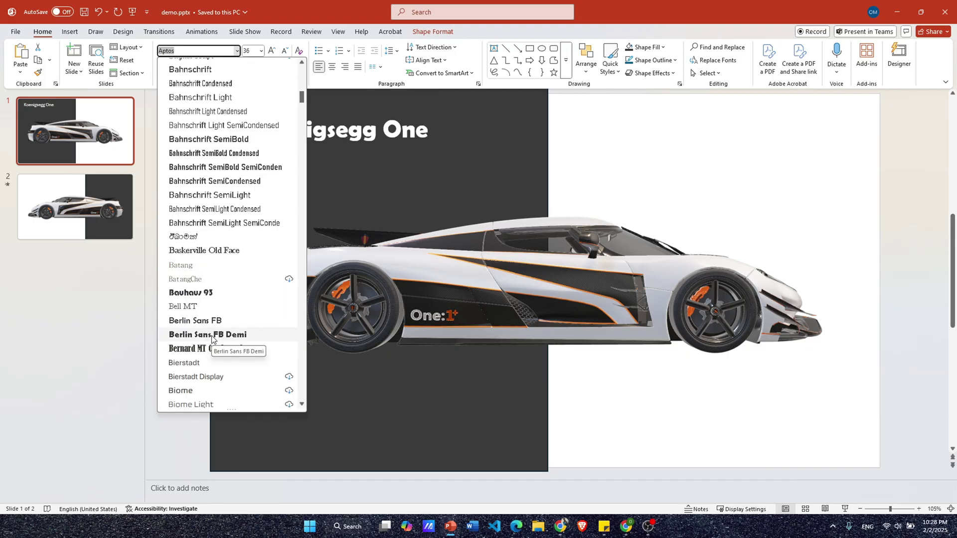
left_click(212, 335)
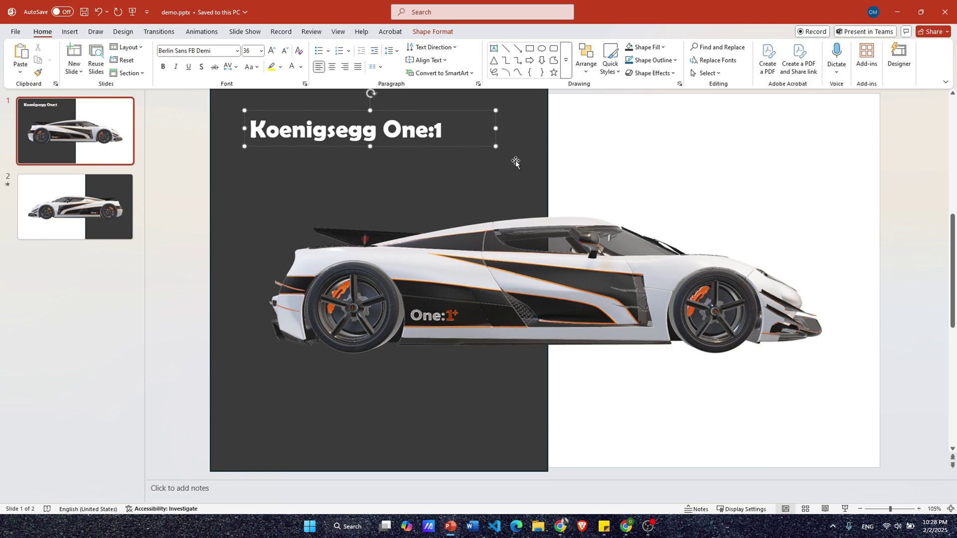
Step: Copy the title text box and go to slide 2
right_click(450, 119)
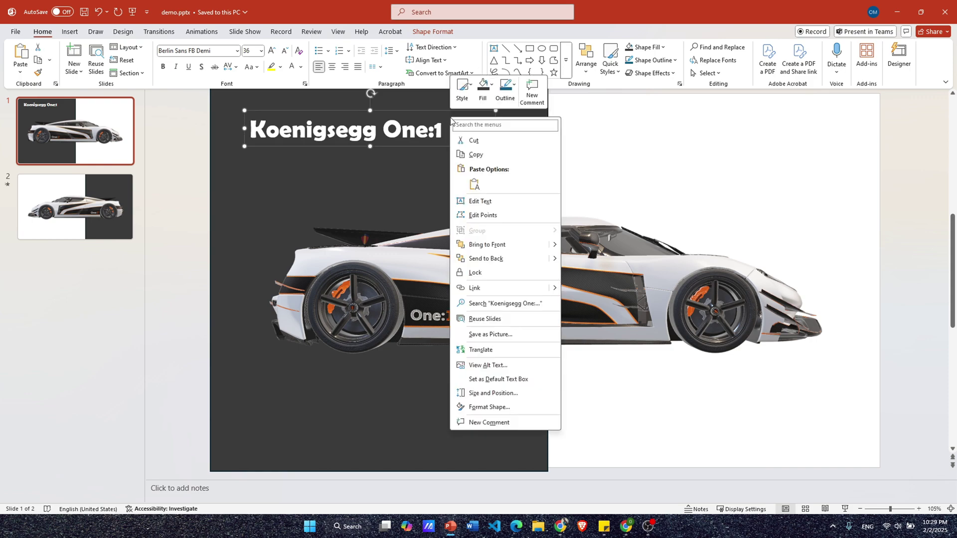
left_click(476, 154)
left_click(75, 207)
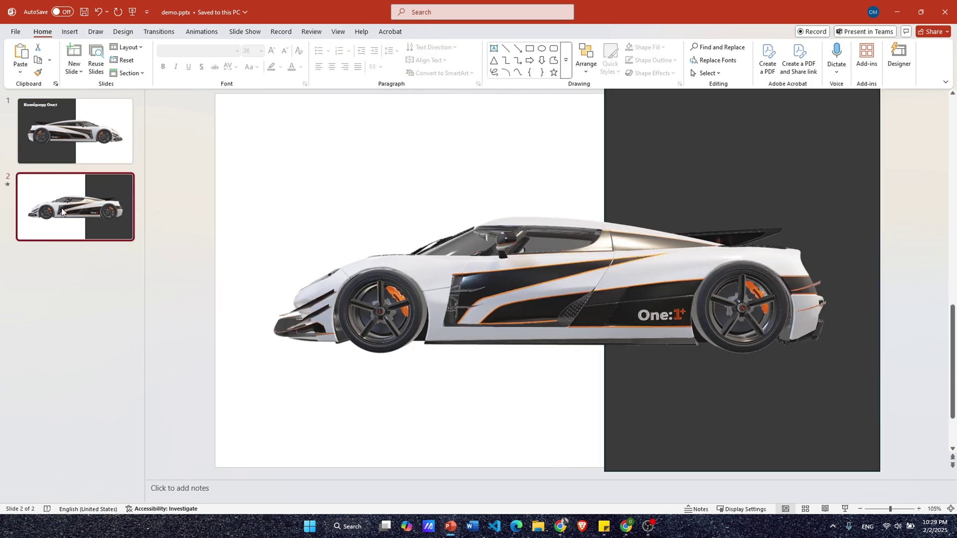
Step: Paste the Koenigsegg One:1 title onto slide 2's dark panel at top right and apply Morph
right_click(687, 131)
left_click(712, 196)
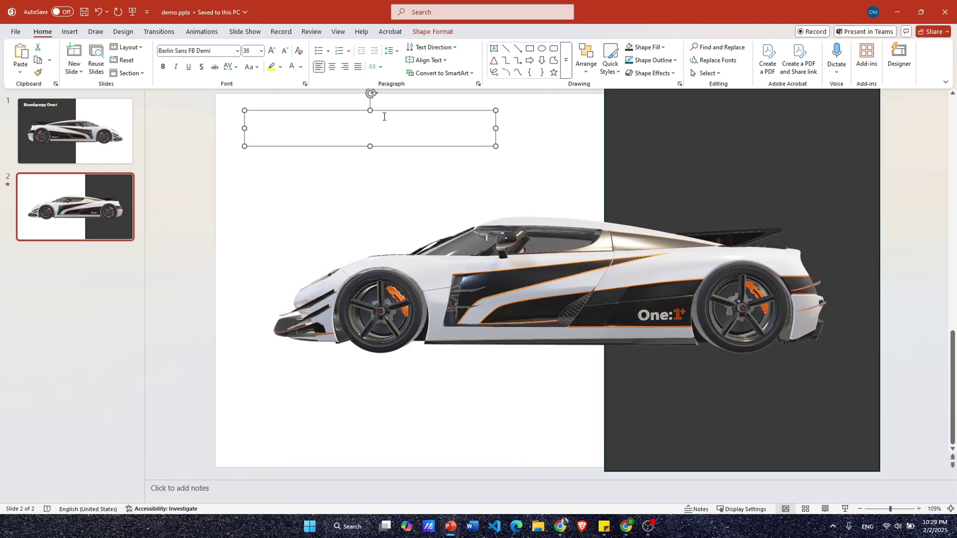
left_click_drag(379, 114, 406, 120)
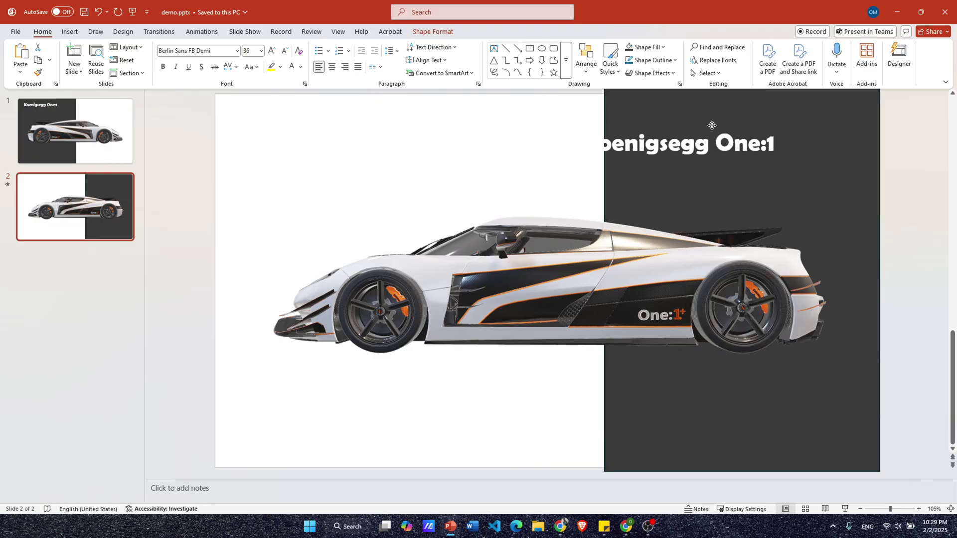
left_click_drag(563, 123, 762, 118)
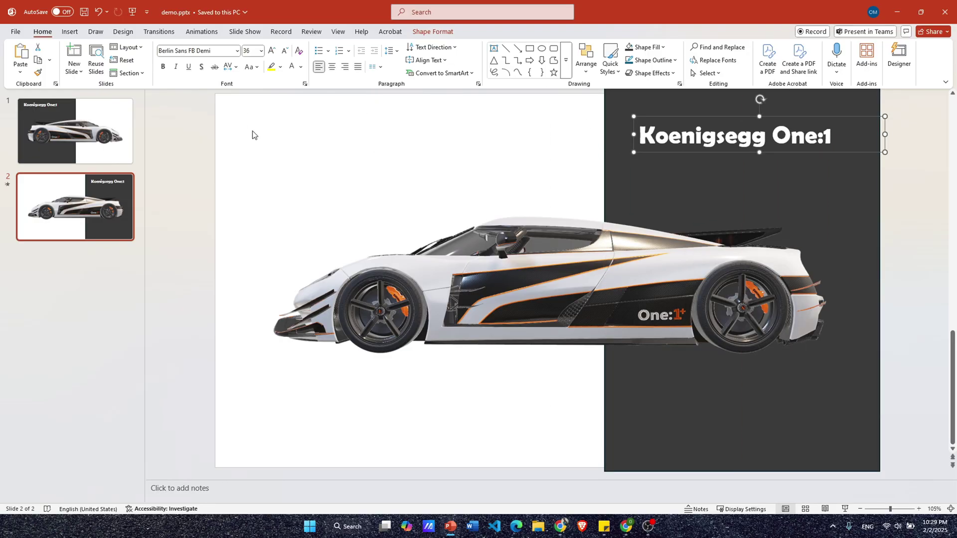
left_click(158, 31)
left_click(104, 61)
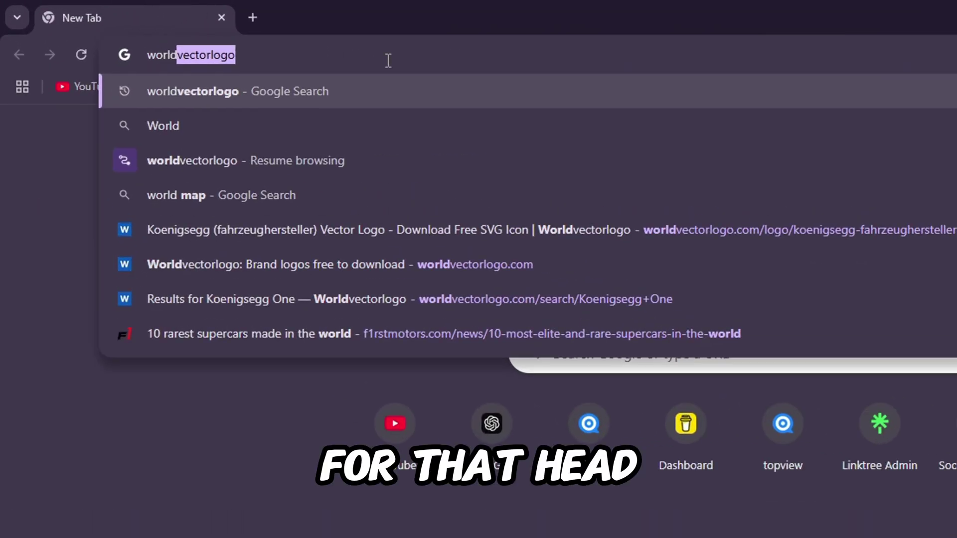
Step: Search the web for worldvectorlogo and open the worldvectorlogo.com logo search
type("vectorlogo")
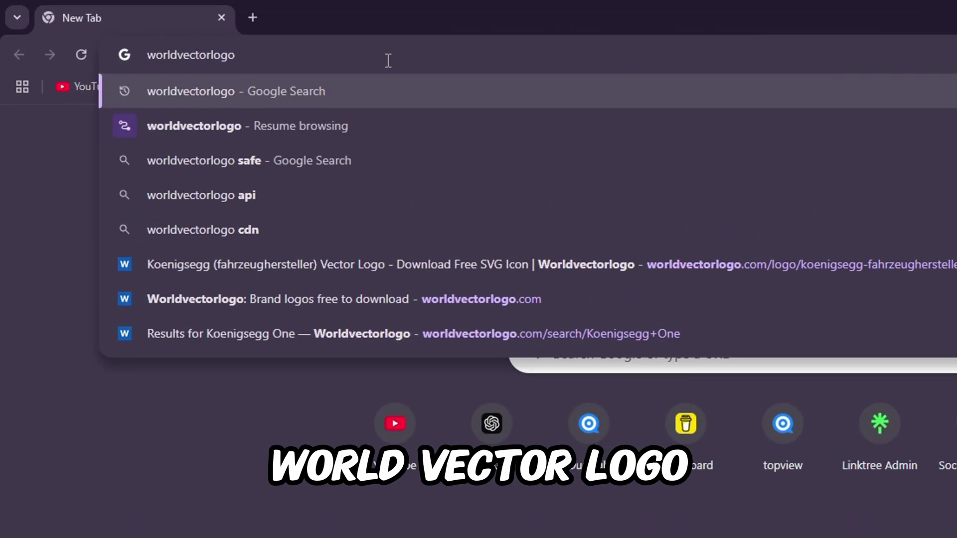
key("Return")
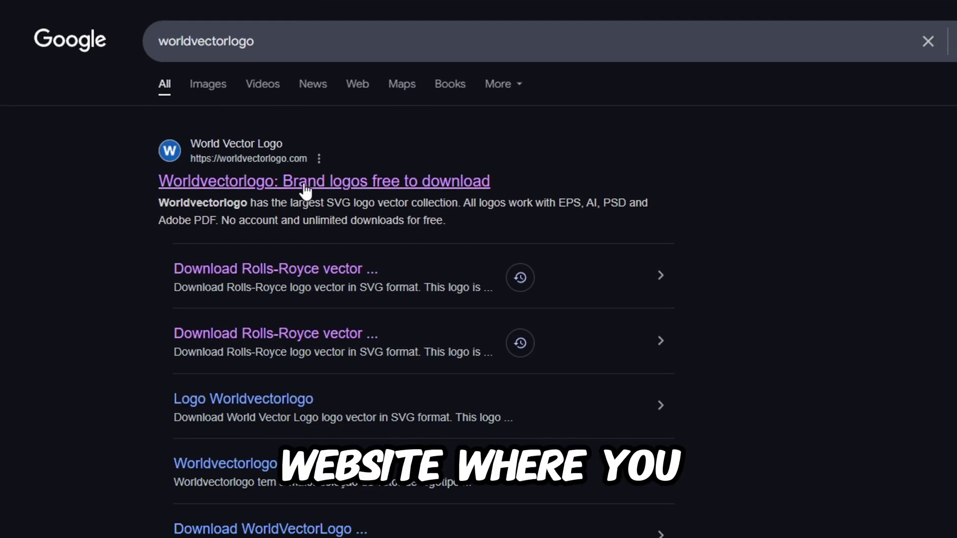
left_click(305, 190)
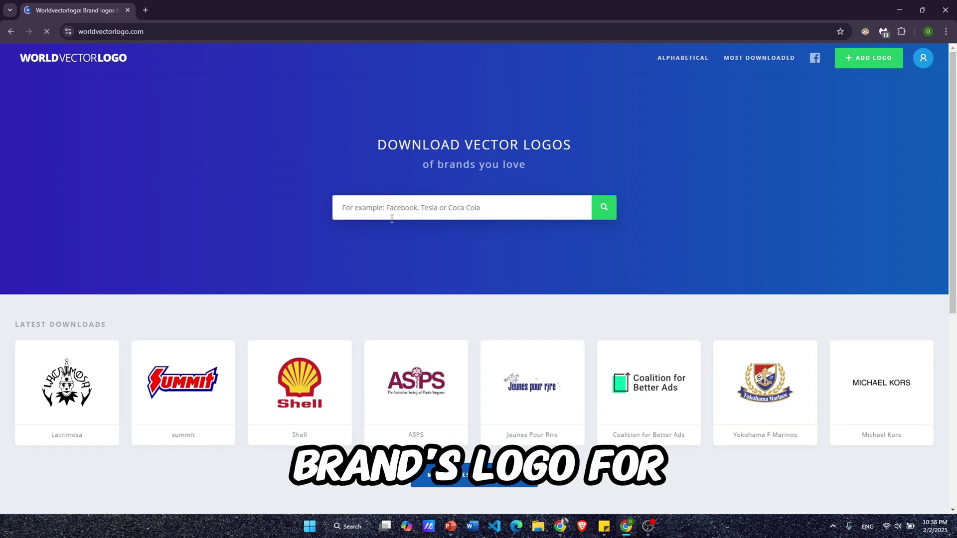
left_click(395, 207)
type("Koenigsegg One")
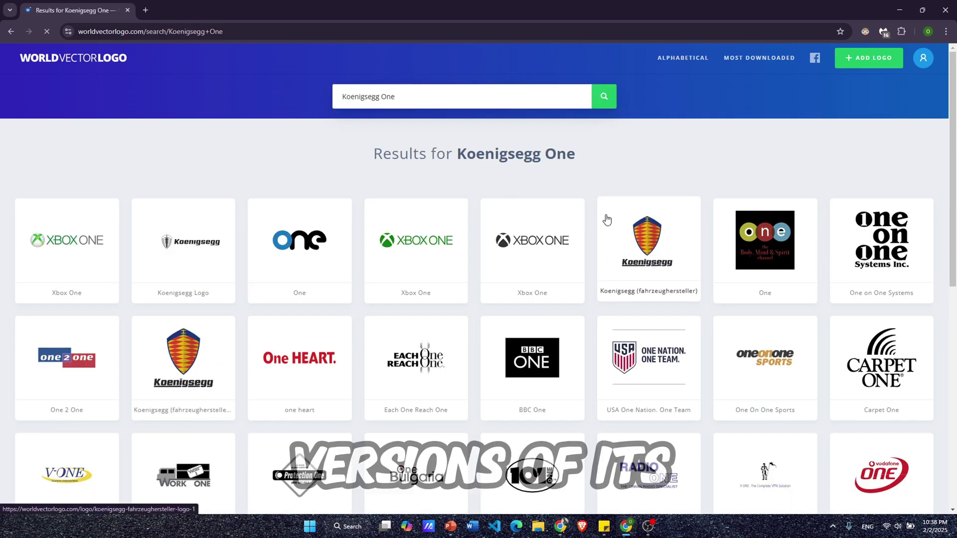
Step: Download the Koenigsegg (fahrzeughersteller) and Koenigsegg Logo files as SVG
left_click(641, 273)
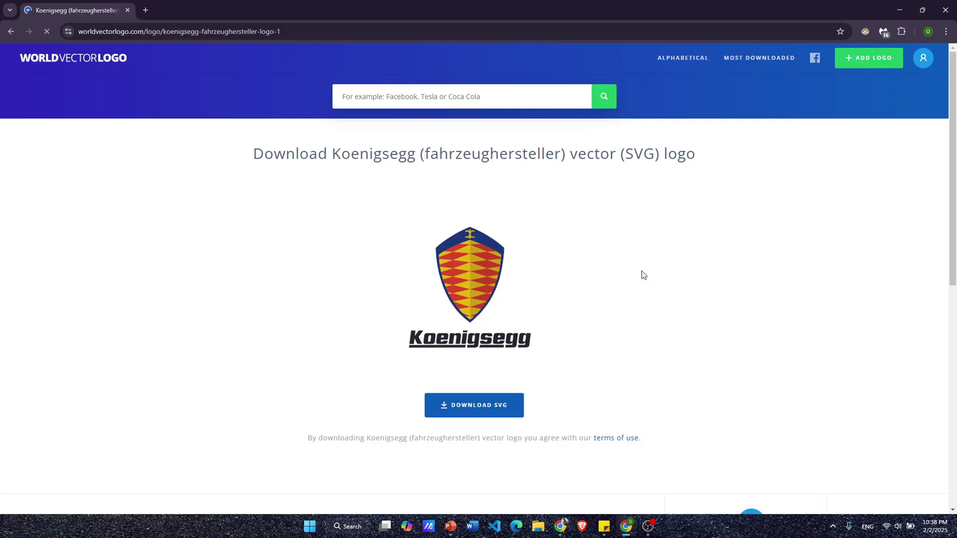
left_click(483, 414)
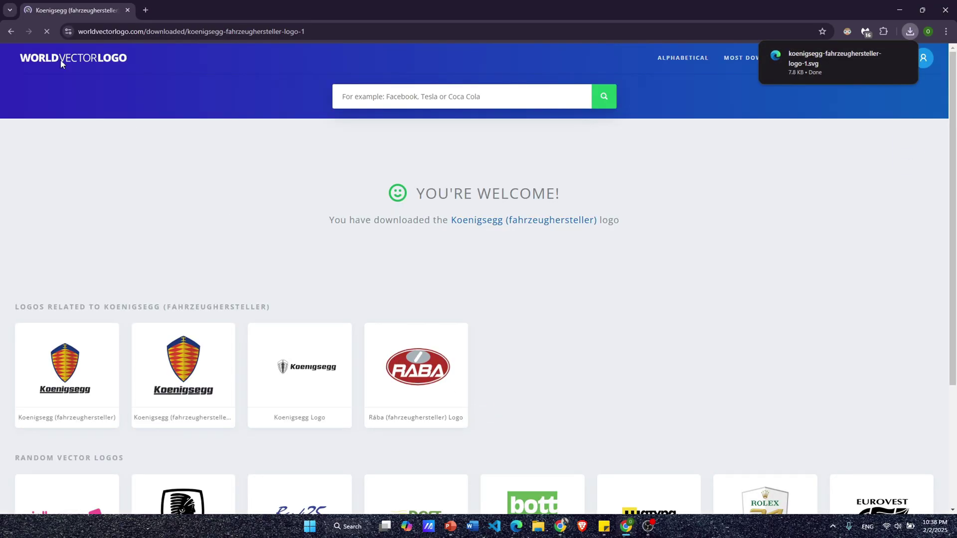
left_click(14, 33)
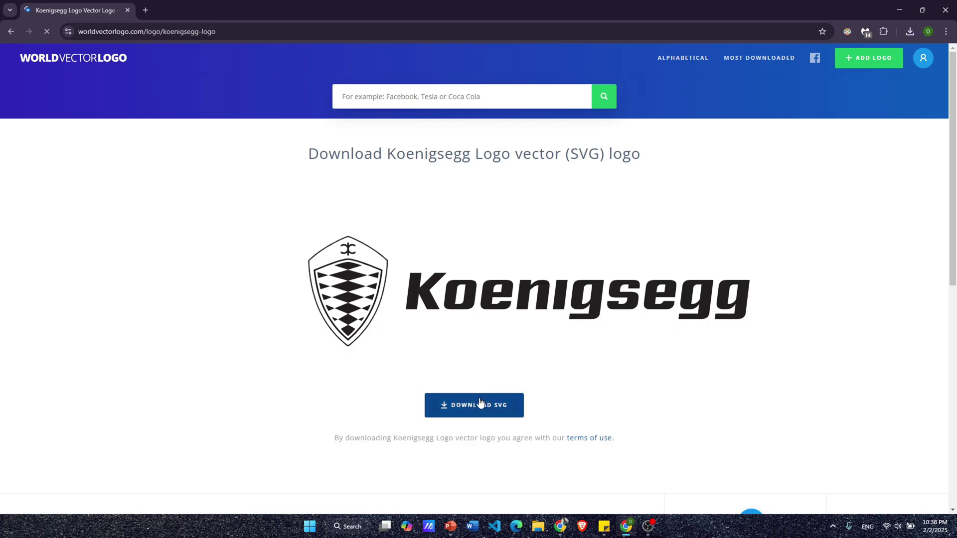
left_click(485, 412)
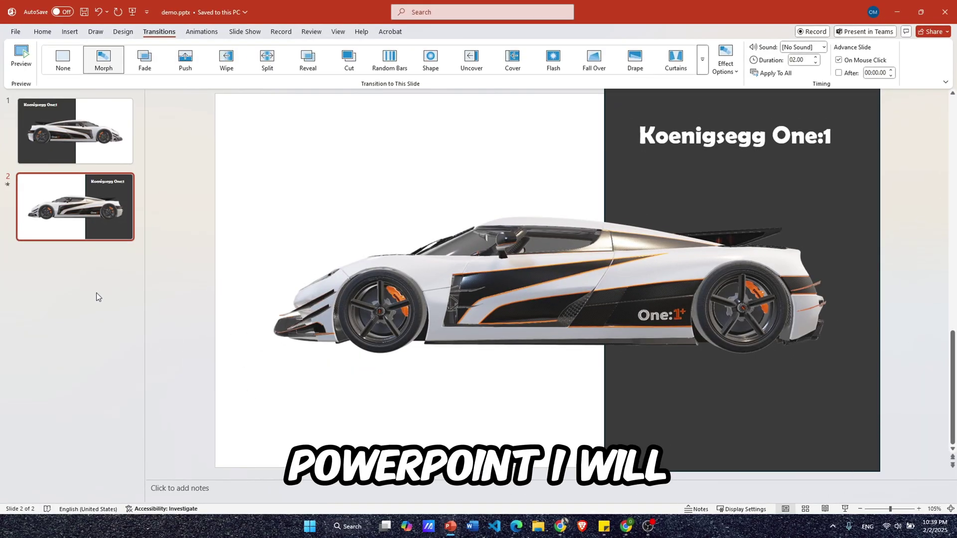
Step: Add a new slide and move it to the start of the deck
right_click(79, 265)
left_click(106, 304)
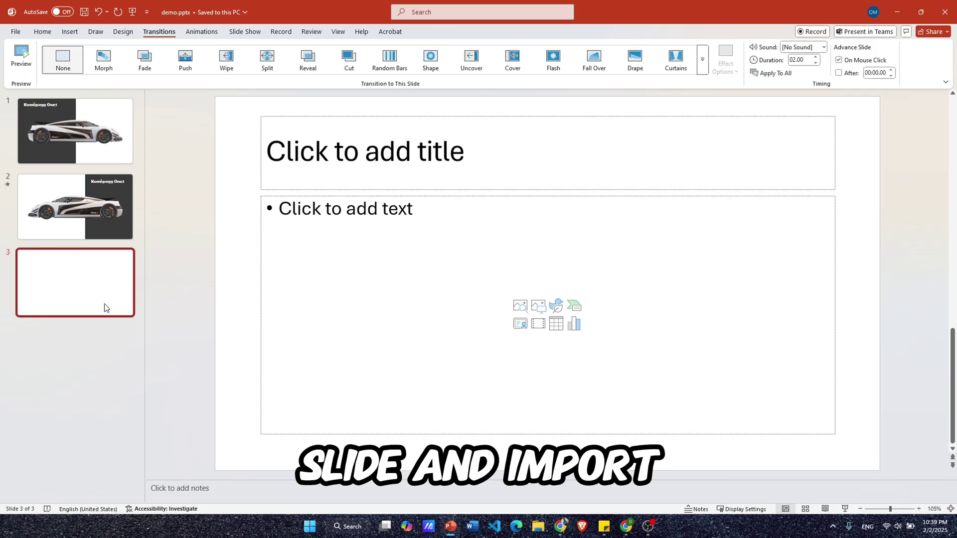
left_click_drag(104, 303, 113, 136)
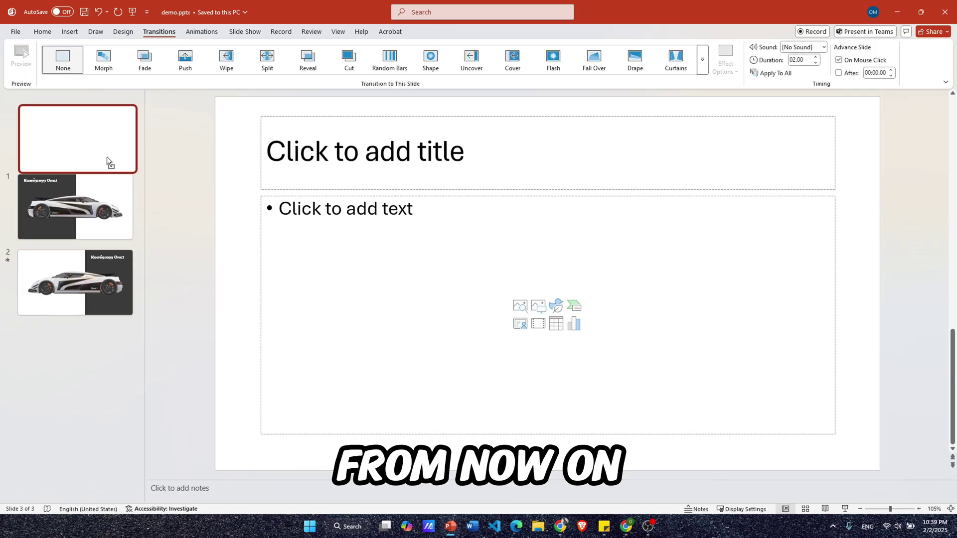
Step: Delete the empty title and text placeholders from the new slide, then open picture insertion
left_click(364, 119)
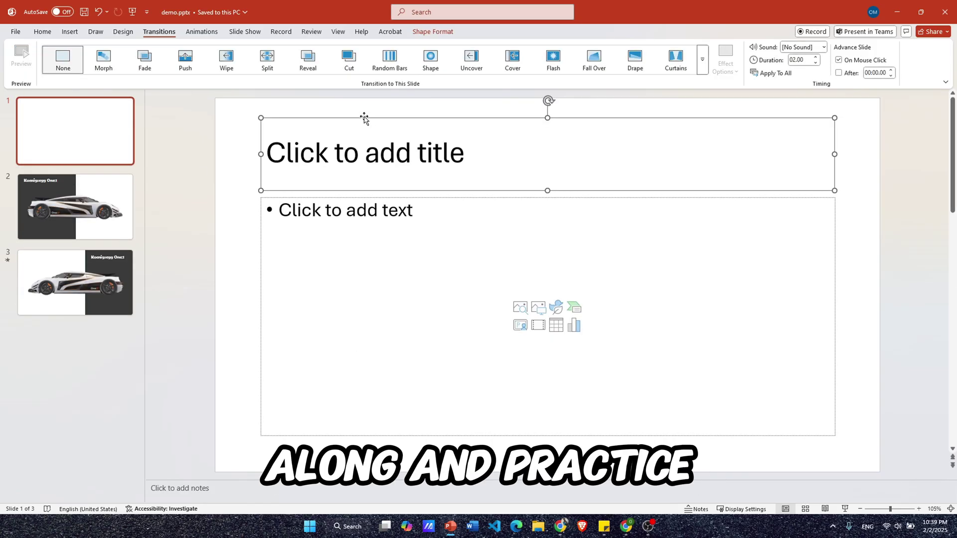
key("Delete")
left_click(389, 196)
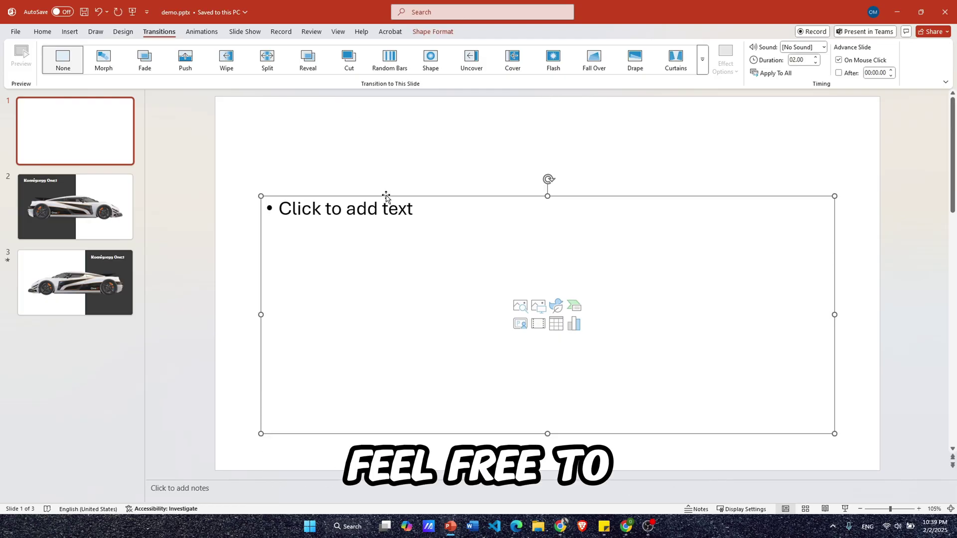
key("Delete")
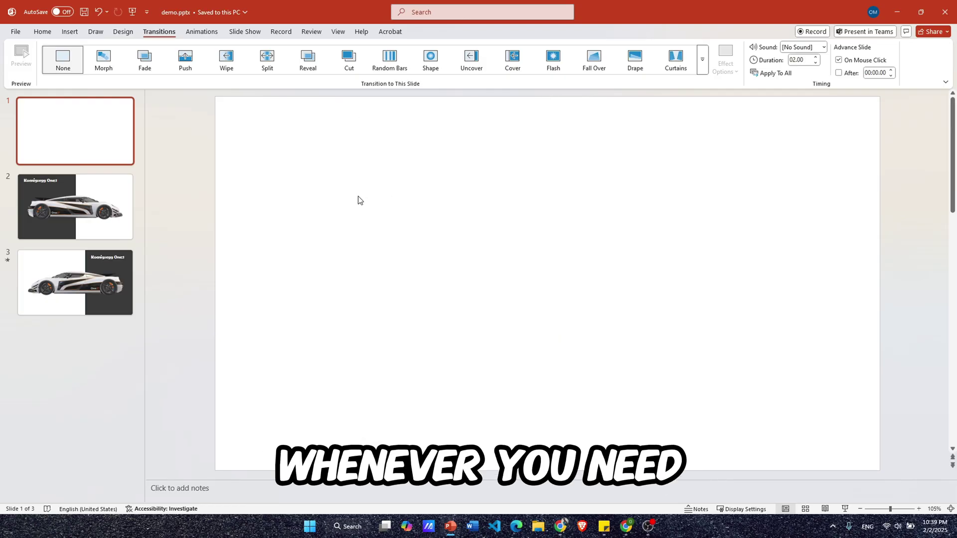
left_click(70, 32)
left_click(104, 68)
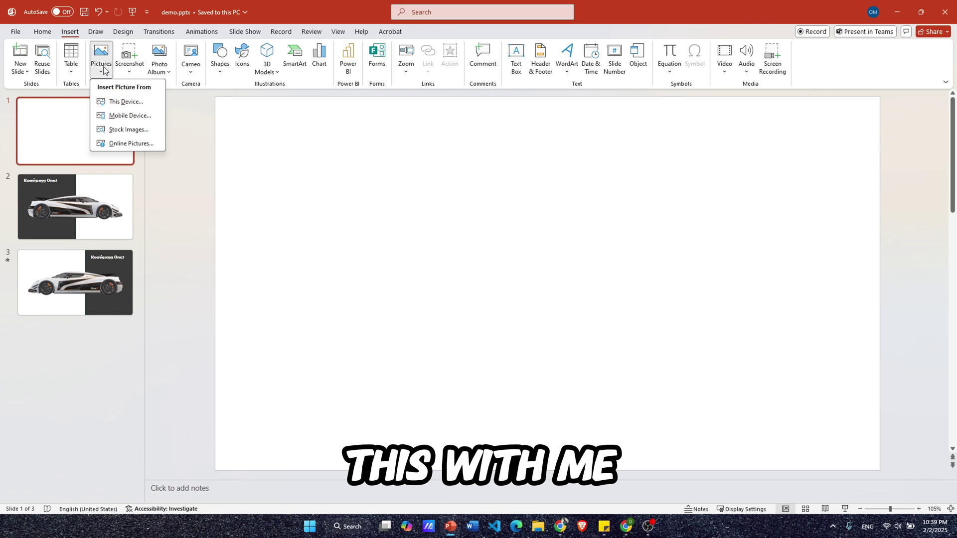
Step: Insert both Koenigsegg SVG logos from this computer and move the shield-and-wordmark graphic up
left_click(114, 102)
left_click(109, 112)
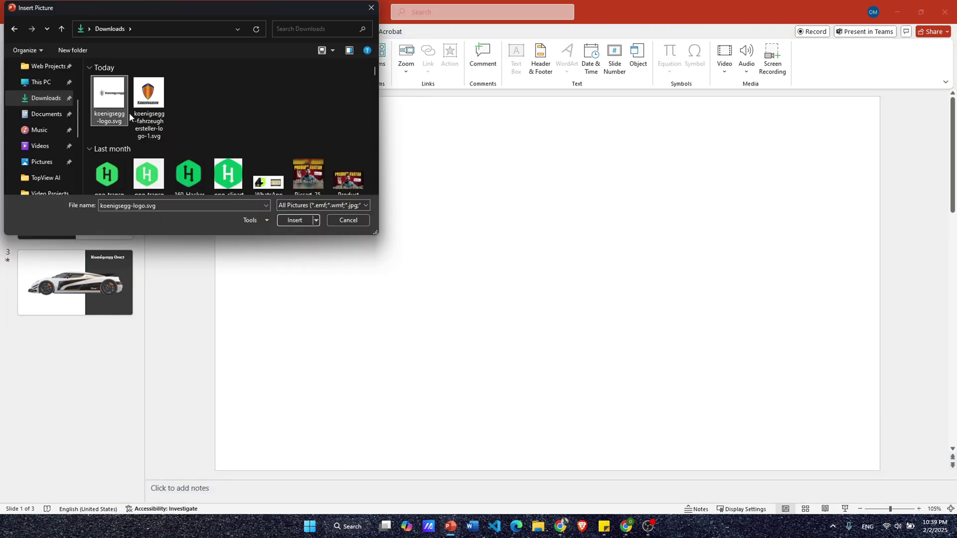
left_click(146, 129, "ctrl")
left_click(293, 222)
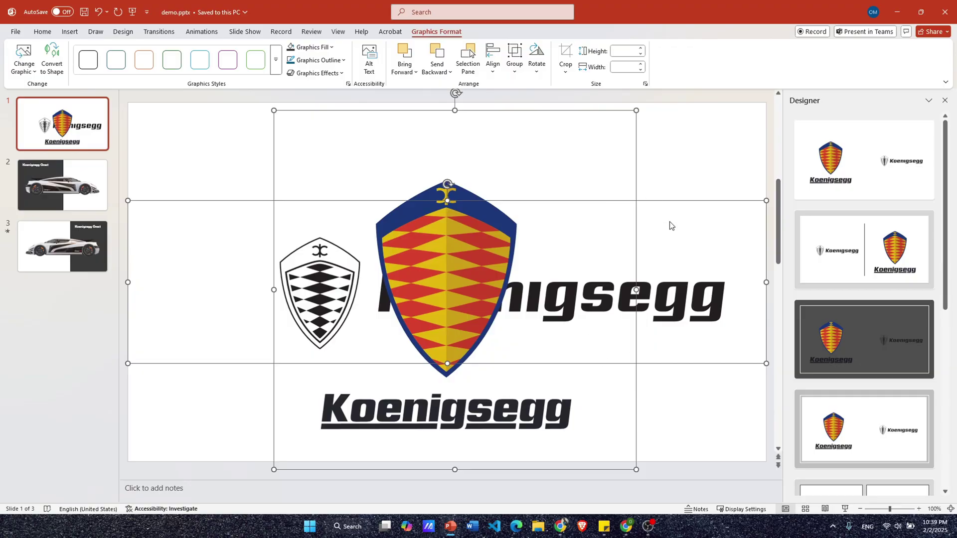
left_click(670, 226)
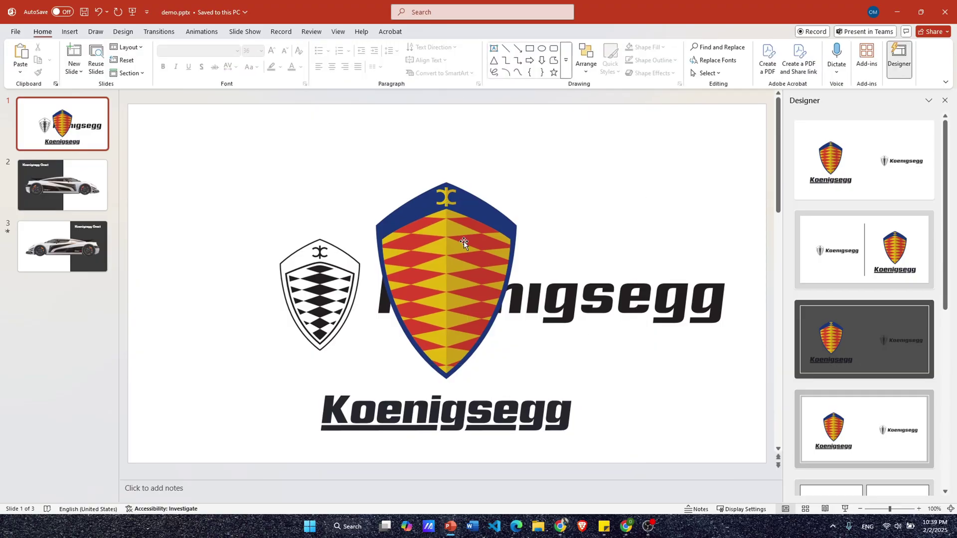
left_click_drag(465, 244, 520, 195)
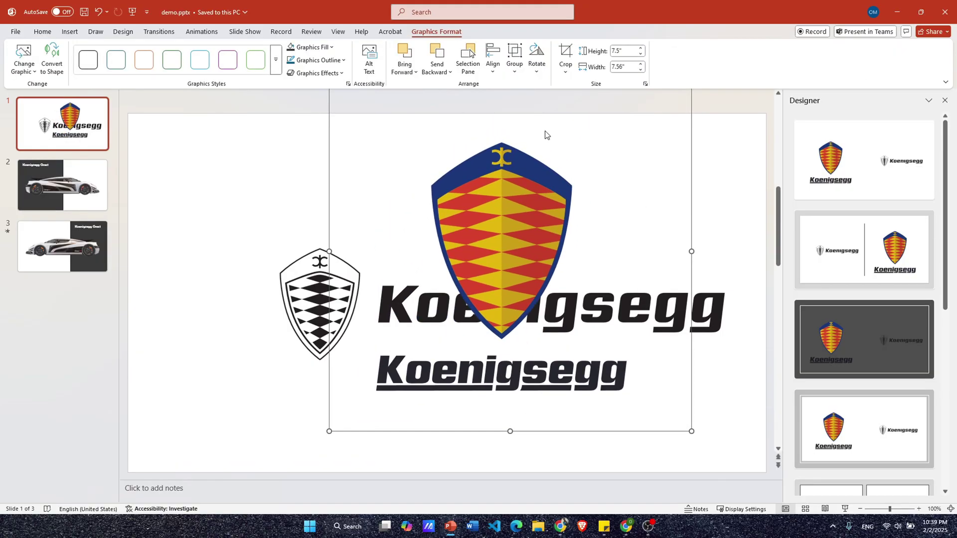
Step: Try cropping off the lower wordmark, undo it, and move the graphic lower
left_click(565, 71)
left_click(574, 87)
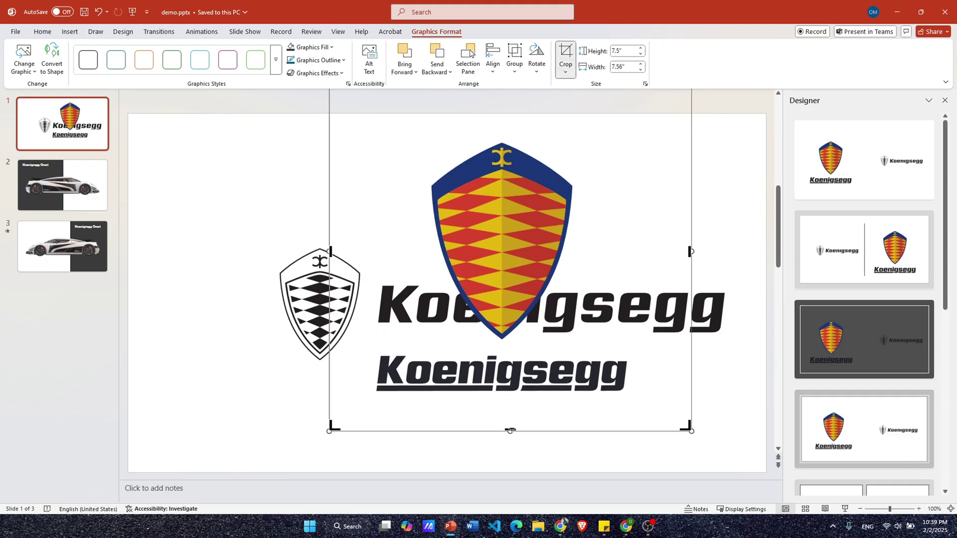
left_click_drag(510, 429, 503, 346)
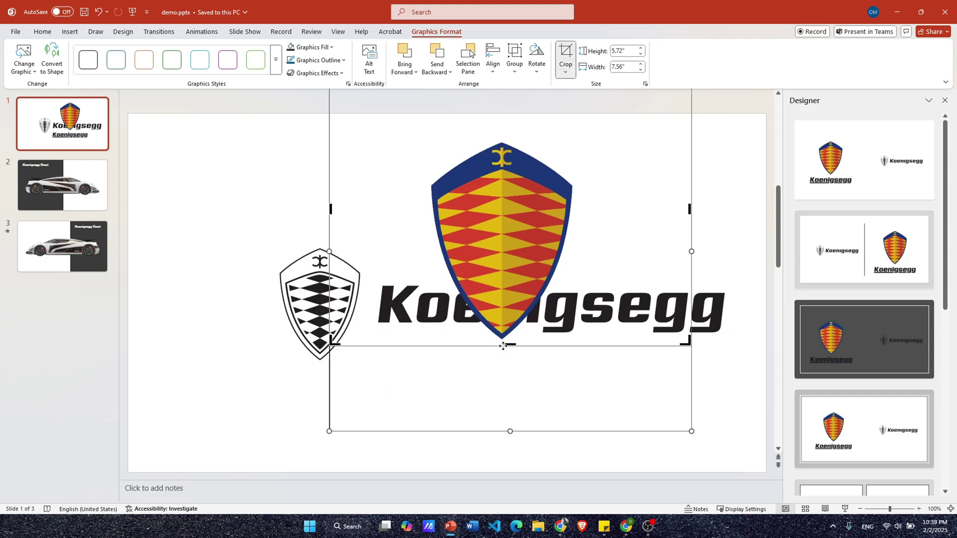
left_click(709, 225)
key("ctrl+z")
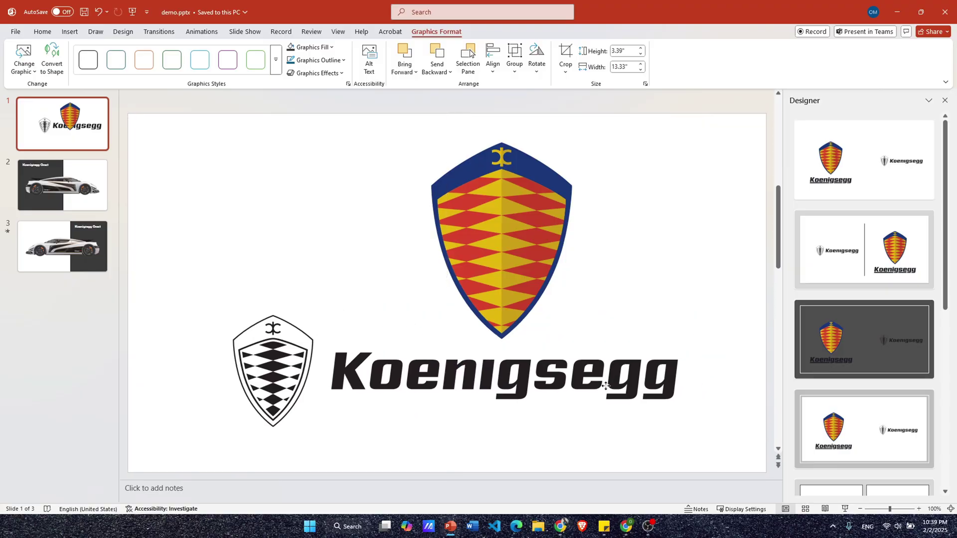
left_click_drag(341, 360, 378, 325)
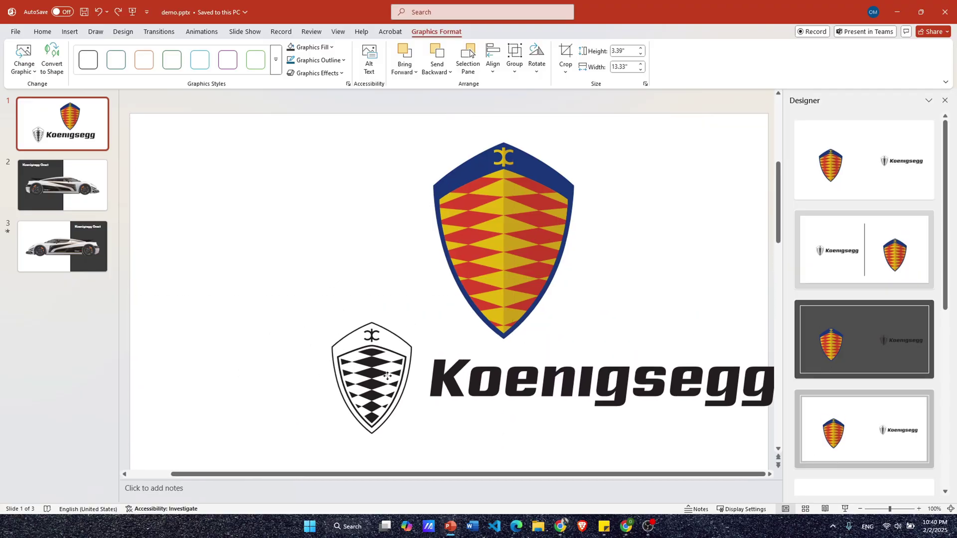
Step: Crop the black shield off the graphic and centre the wordmark under the crest
left_click(566, 73)
left_click(573, 84)
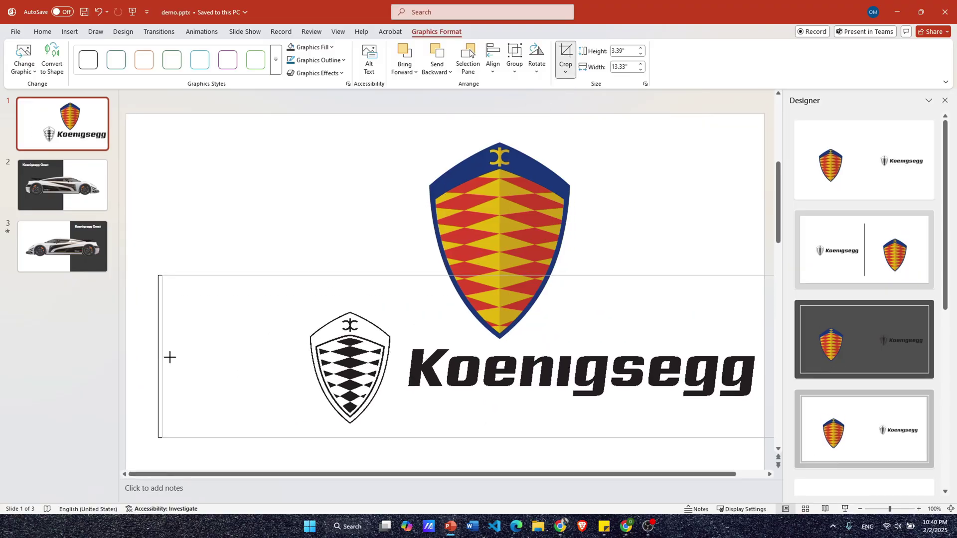
left_click_drag(160, 357, 399, 365)
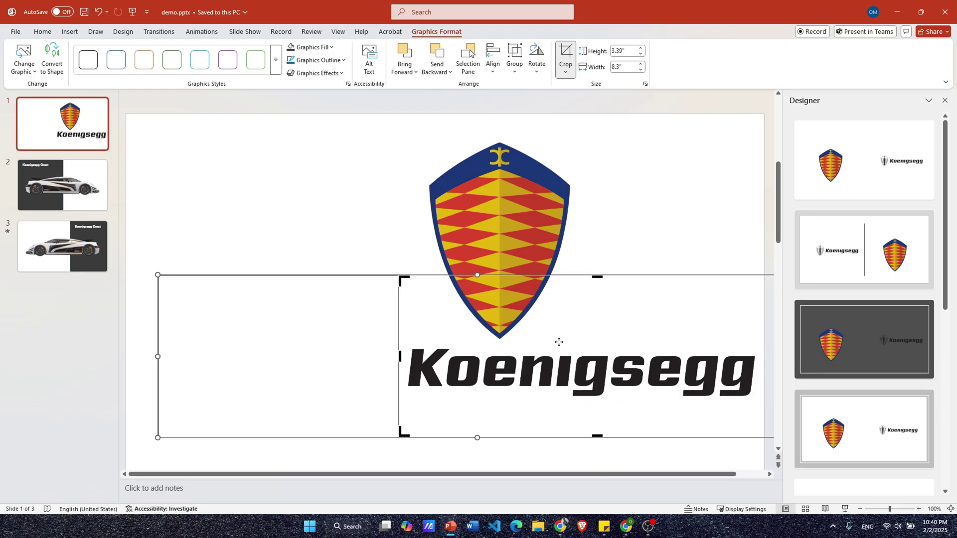
left_click(606, 258)
left_click(616, 353)
left_click_drag(616, 353, 514, 353)
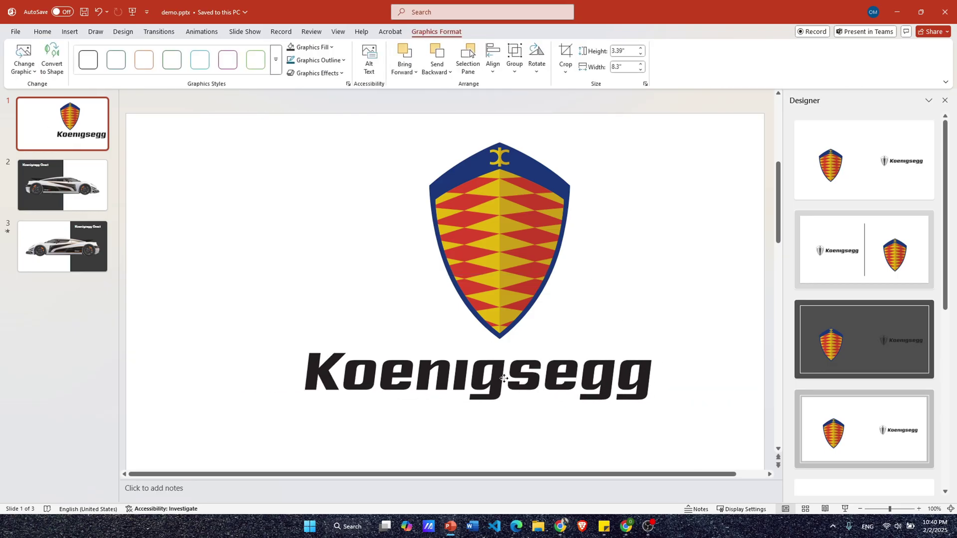
Step: Close the Designer pane, zoom out to see the slide, and shrink the wordmark
left_click(945, 100)
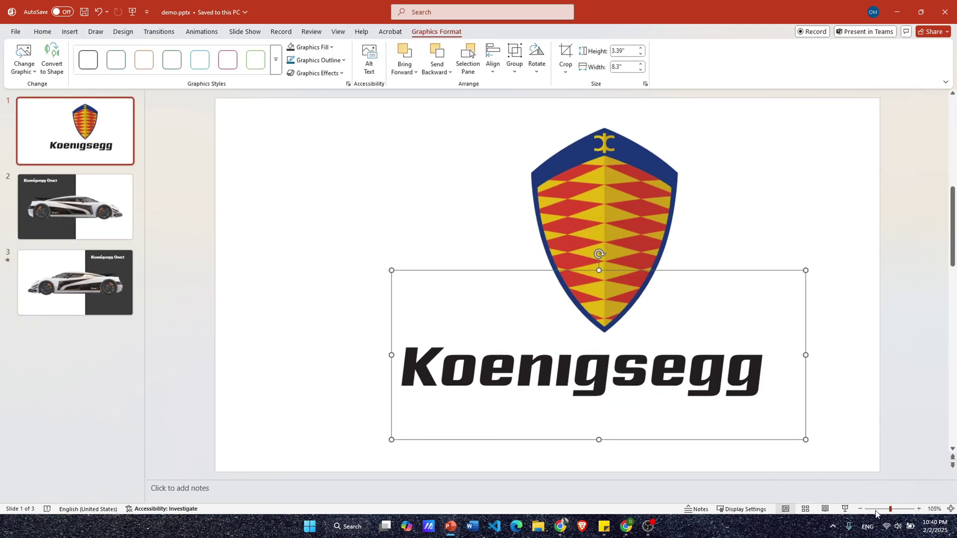
left_click(876, 509)
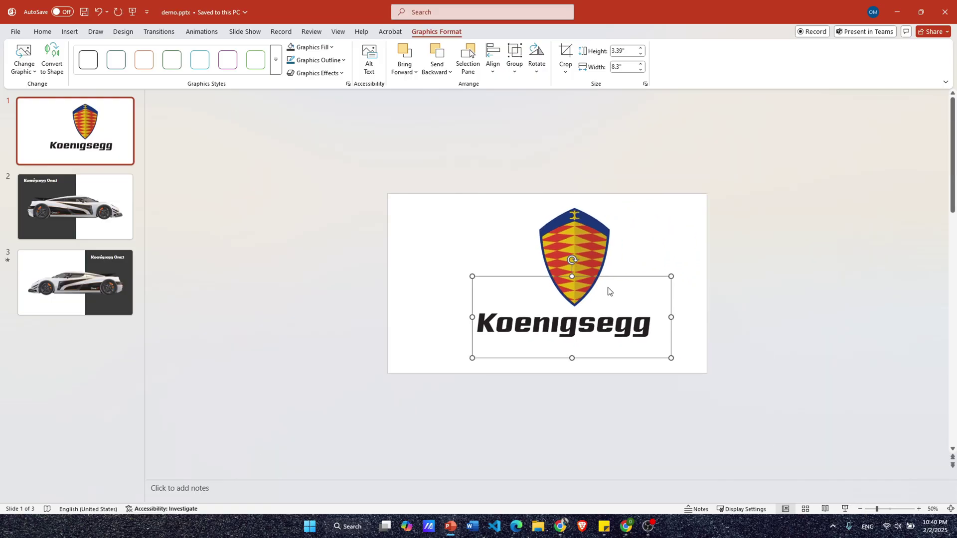
left_click_drag(671, 277, 599, 306)
Step: Shrink the coloured crest using its corner handle
left_click(555, 318)
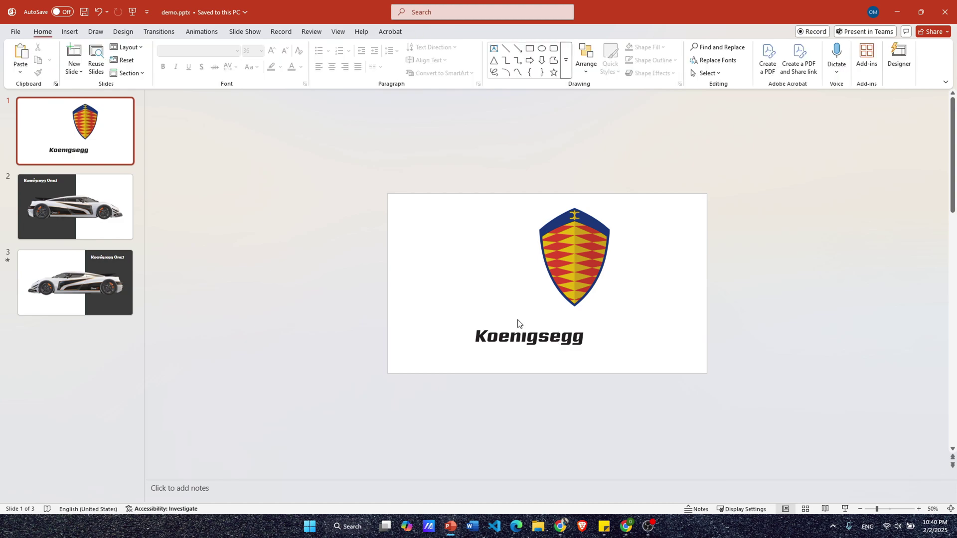
left_click(531, 343)
left_click(579, 254)
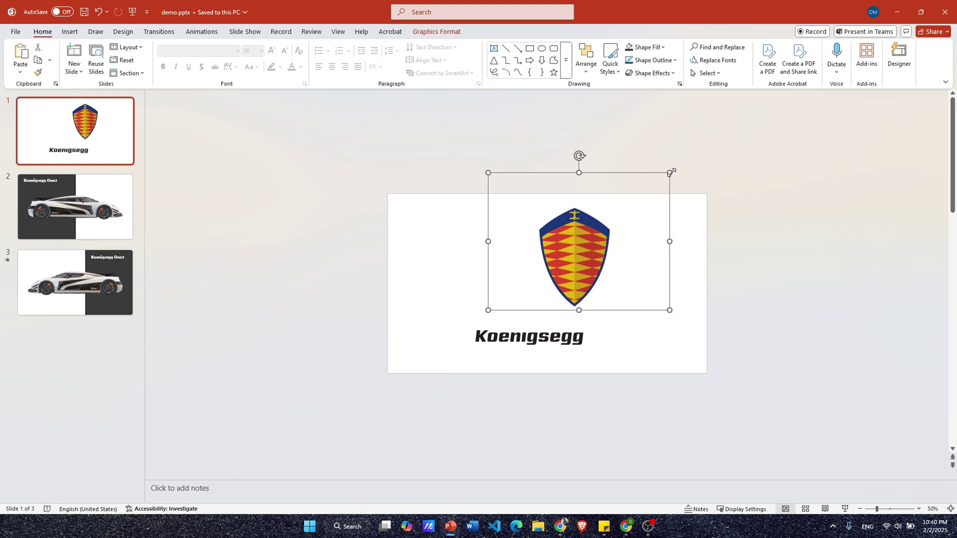
mouse_move(670, 171)
left_mouse_down()
mouse_move(625, 206)
mouse_move(563, 219)
left_mouse_up()
Step: Align the crest centre and middle on the slide, and move the wordmark below the slide
left_click(591, 75)
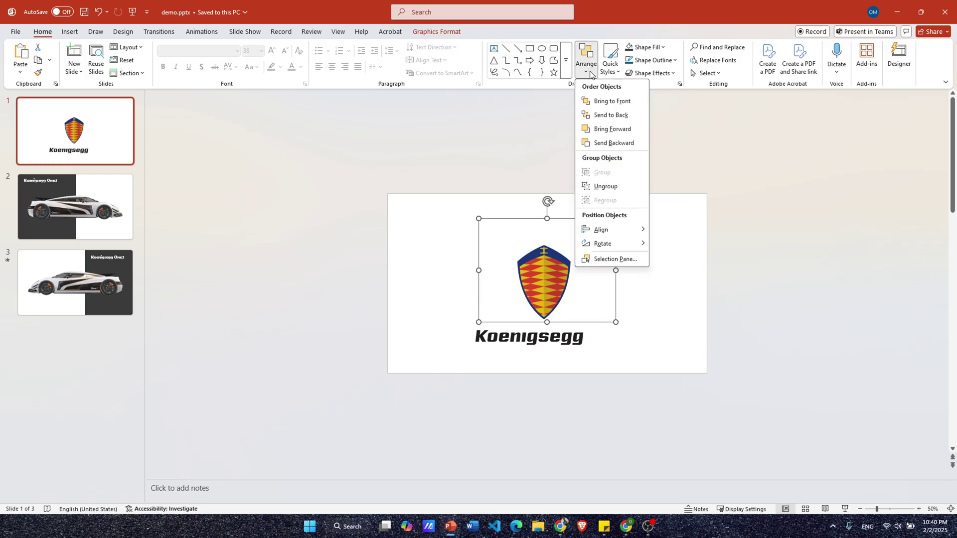
left_click(687, 245)
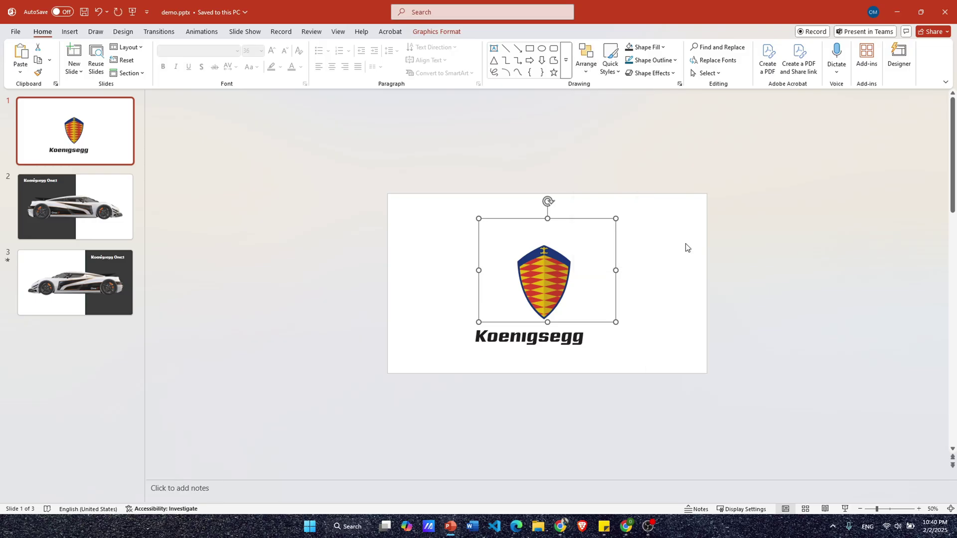
left_click(585, 62)
mouse_move(609, 229)
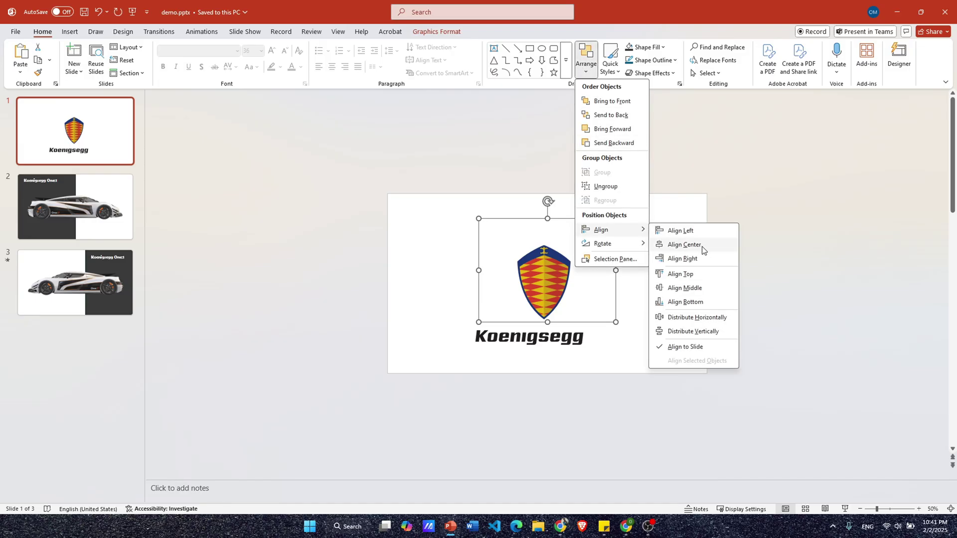
left_click(704, 285)
left_click(513, 340)
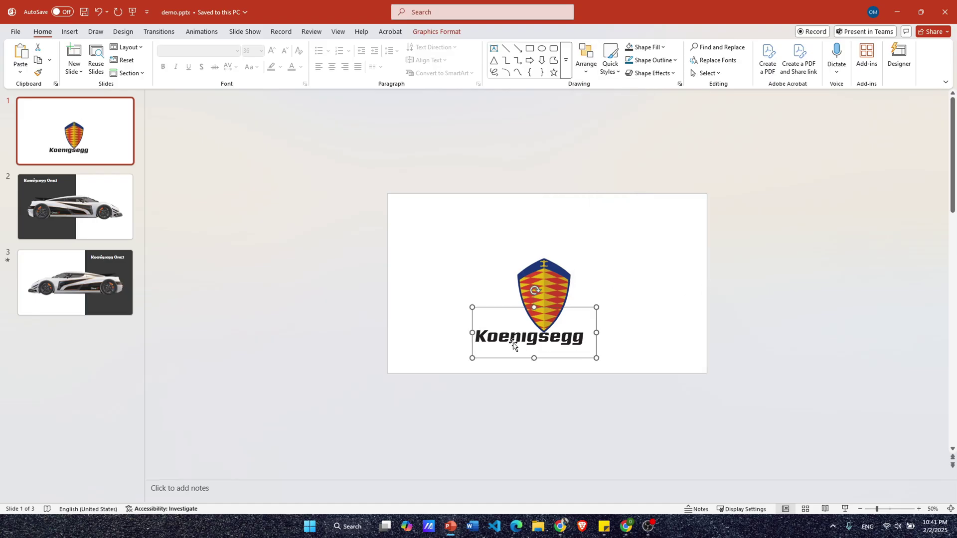
left_click_drag(513, 342, 526, 419)
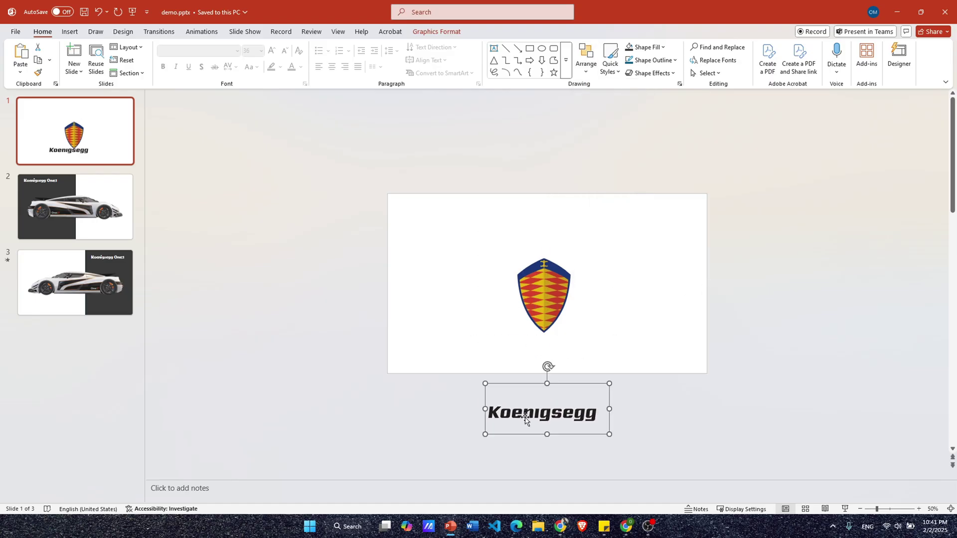
Step: Copy slide 2's dark panel and paste it onto slide 1
left_click(99, 186)
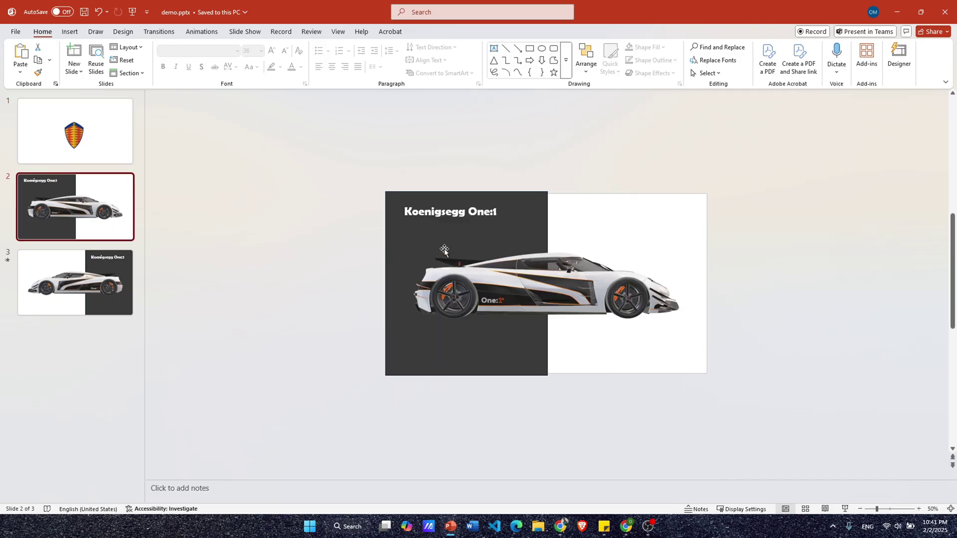
left_click(430, 249)
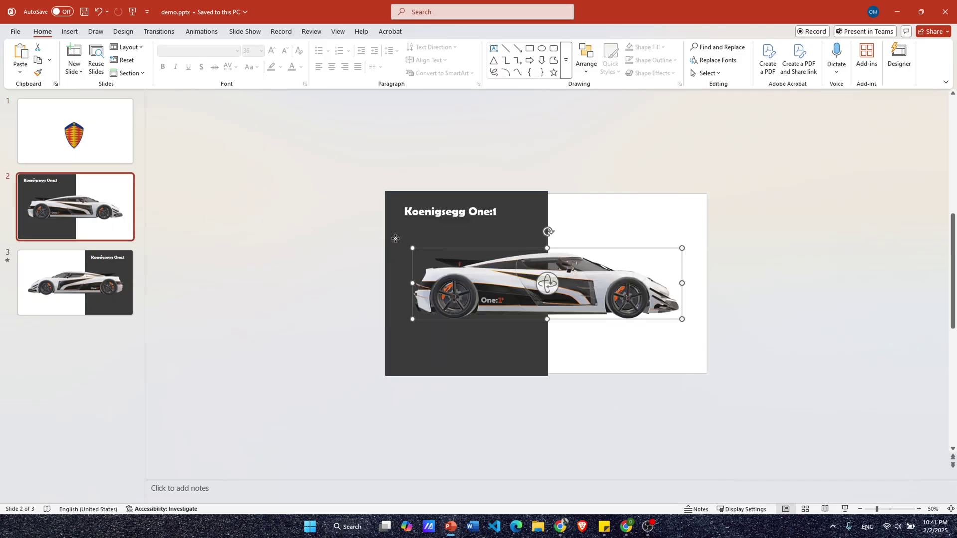
left_click(396, 239)
right_click(394, 238)
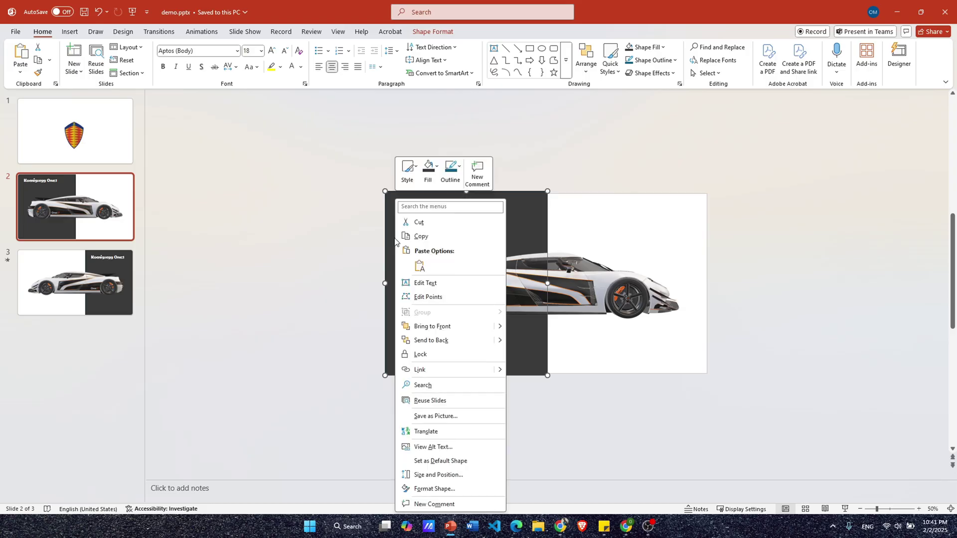
left_click(413, 238)
left_click(102, 122)
right_click(413, 229)
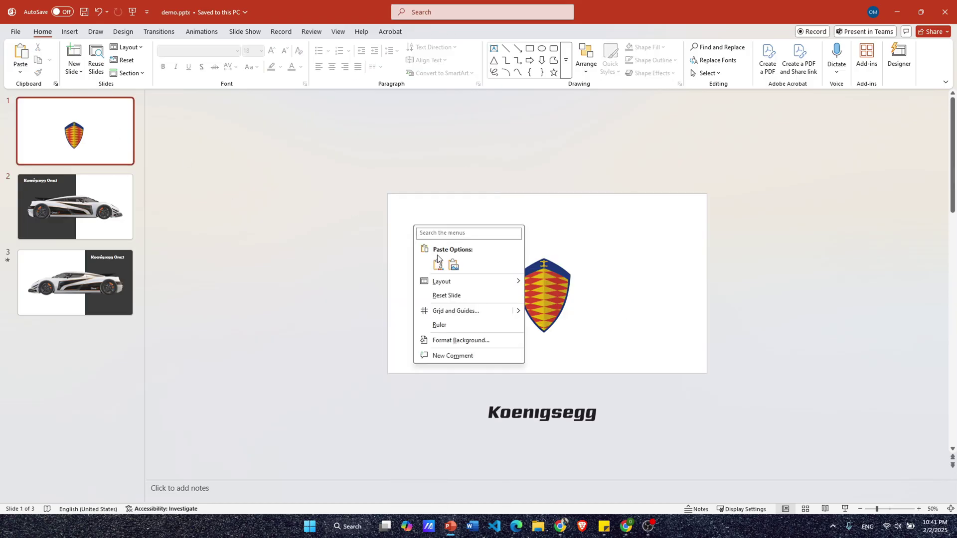
left_click(437, 264)
Step: Stretch the dark panel across slide 1 and send it behind the crest
left_click_drag(547, 280, 708, 280)
right_click(599, 243)
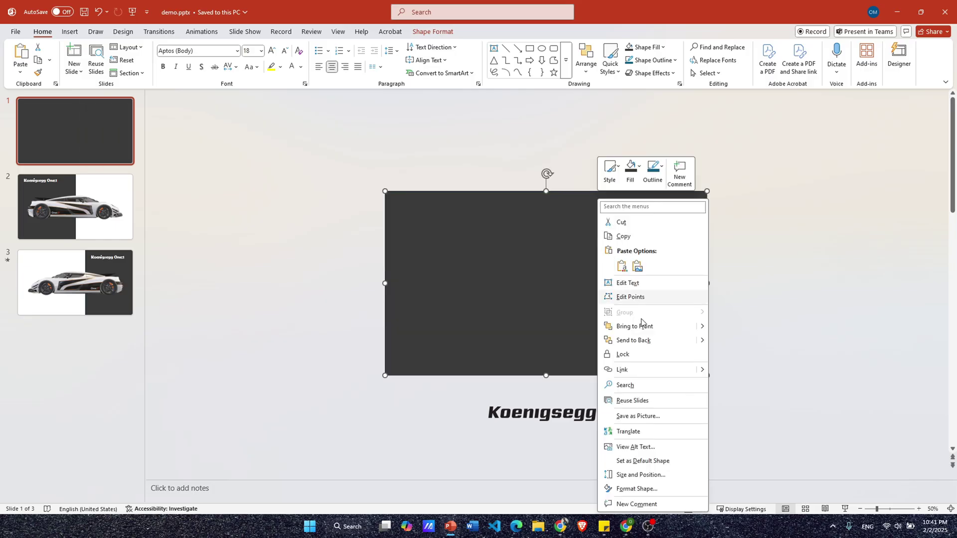
left_click(641, 340)
Step: Set the Koenigsegg wordmark's graphics fill to white
left_click(574, 421)
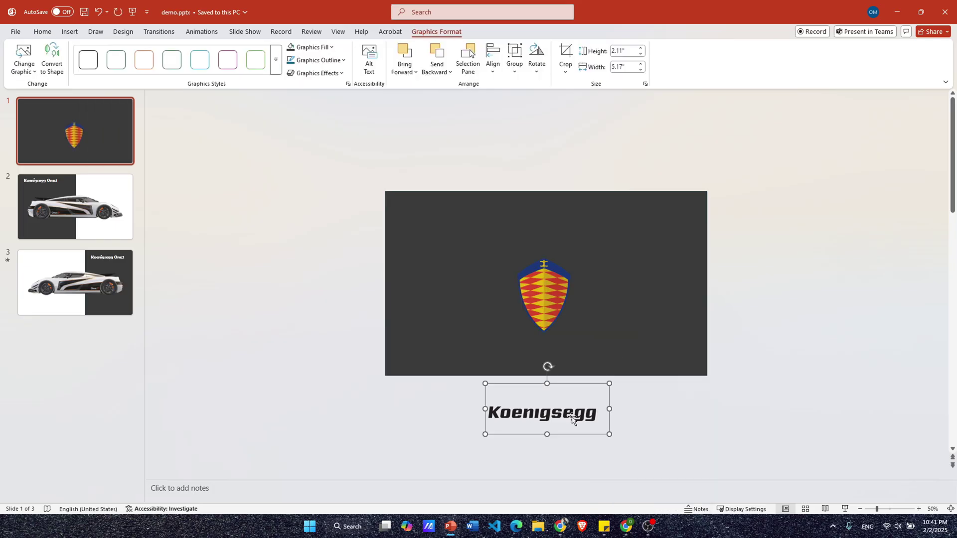
left_click(334, 48)
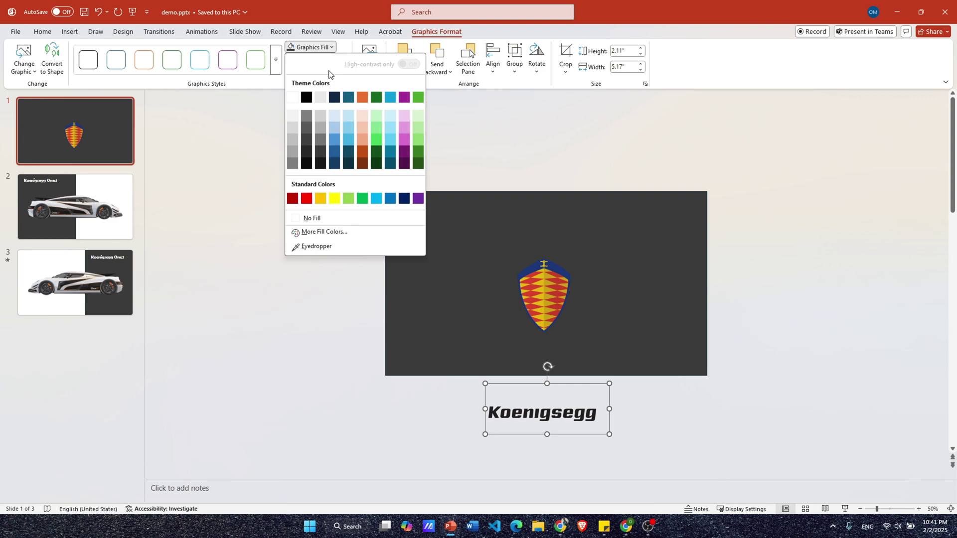
left_click(294, 98)
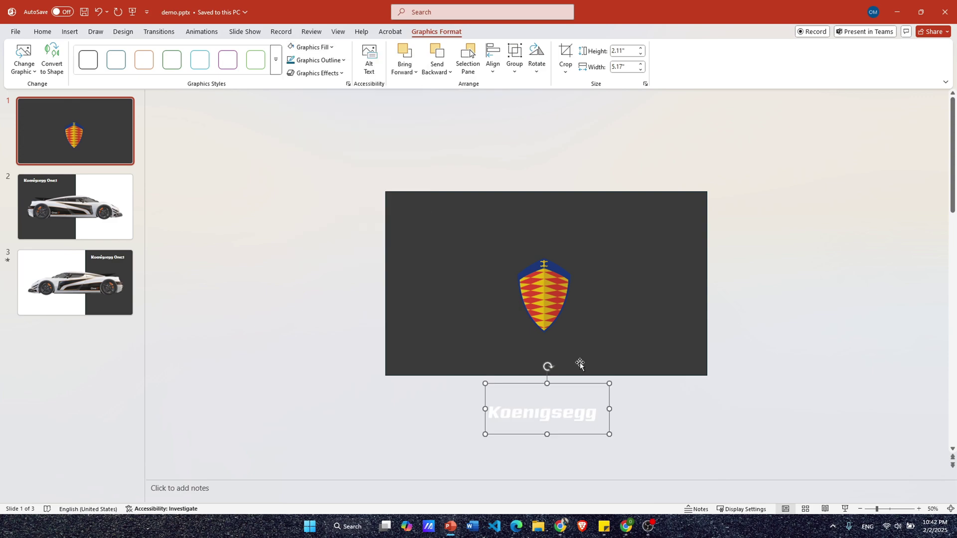
left_click(666, 400)
Step: Copy the 3D car model from slide 2 and paste it onto slide 1
left_click(99, 206)
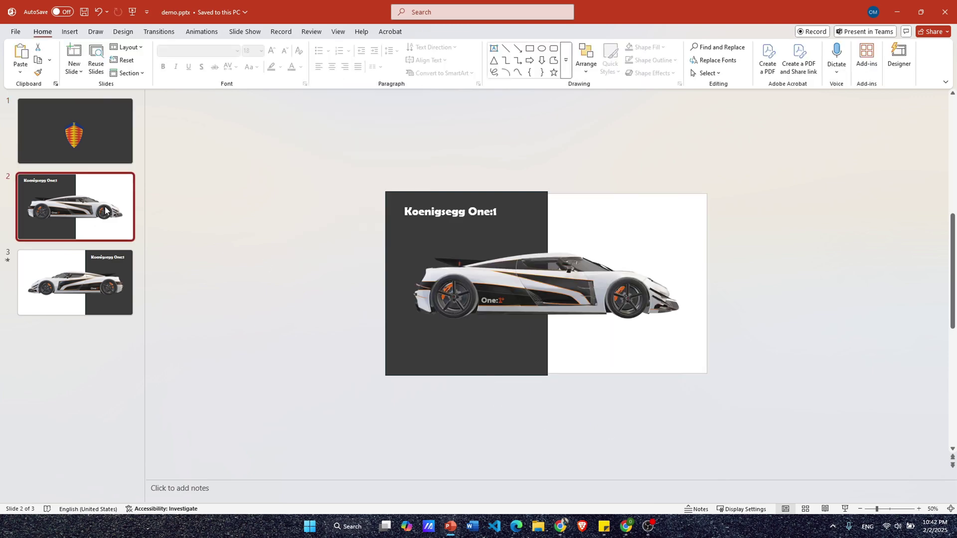
left_click(496, 286)
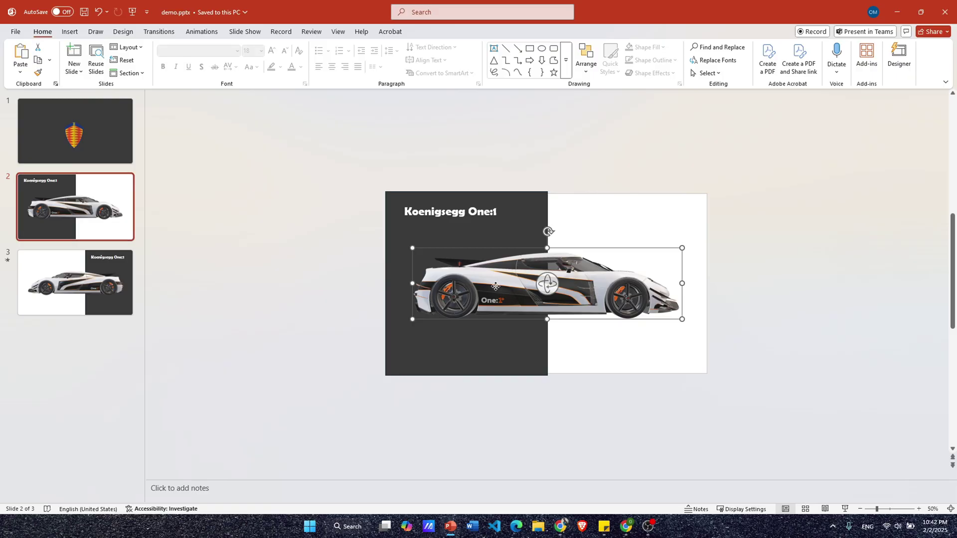
right_click(495, 286)
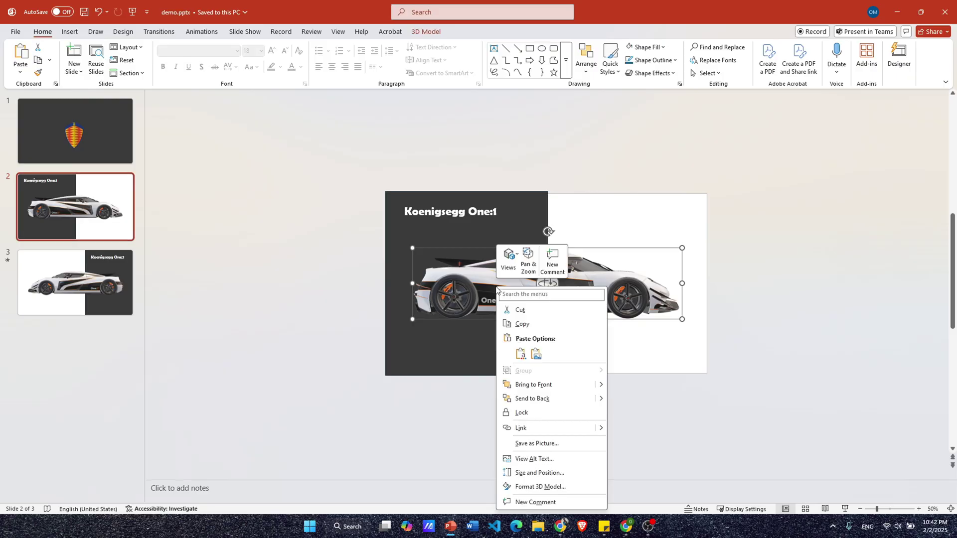
left_click(523, 322)
left_click(84, 127)
right_click(471, 274)
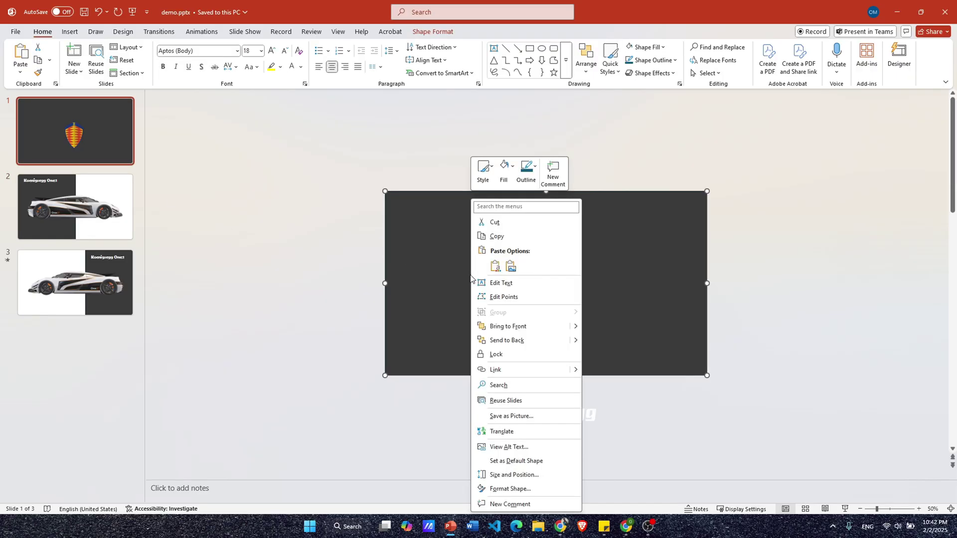
left_click(493, 273)
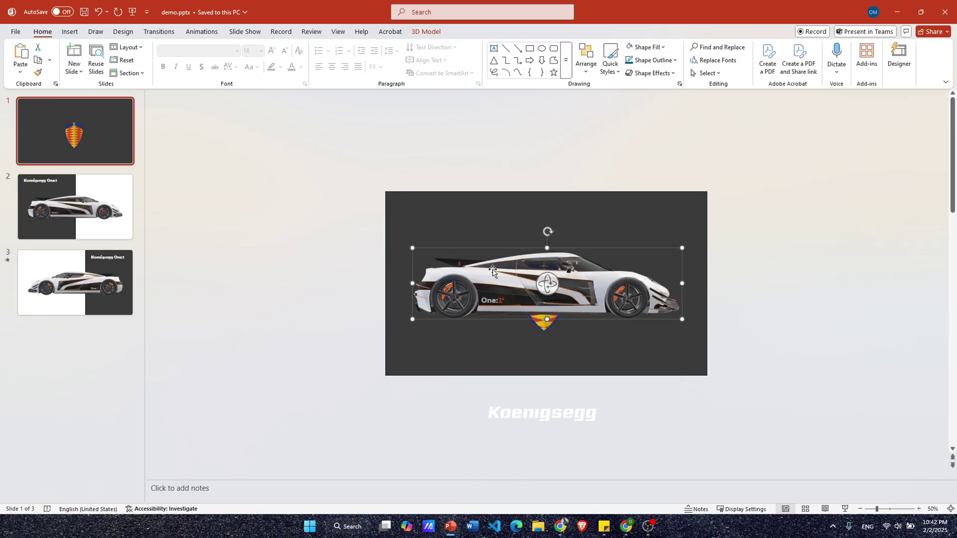
Step: Apply the rear preset view to the car, shrink it, and move it below the slide
left_click(430, 33)
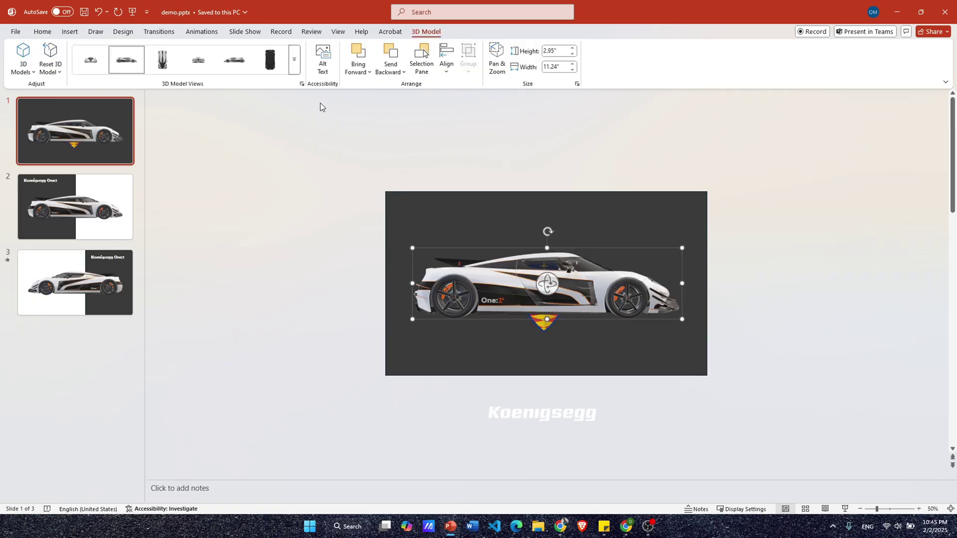
left_click(294, 69)
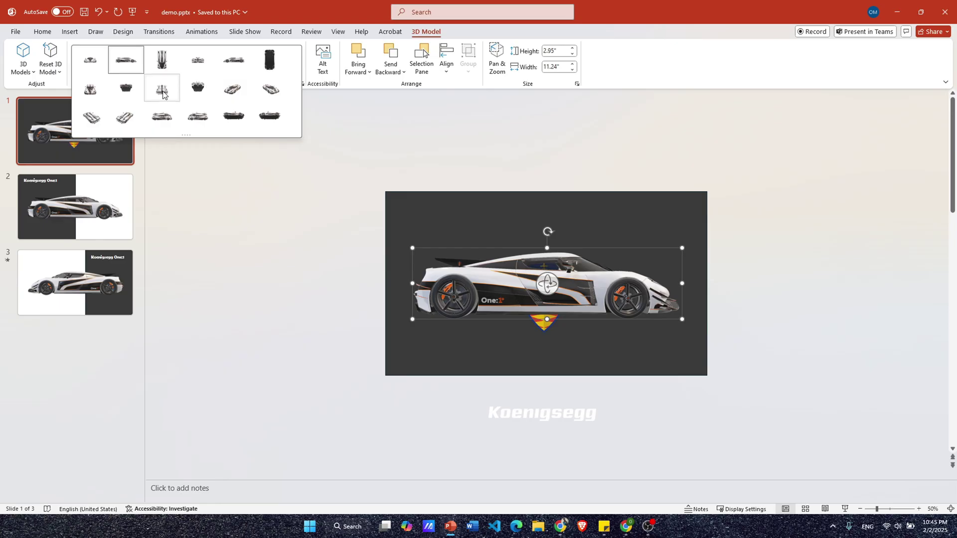
left_click(162, 91)
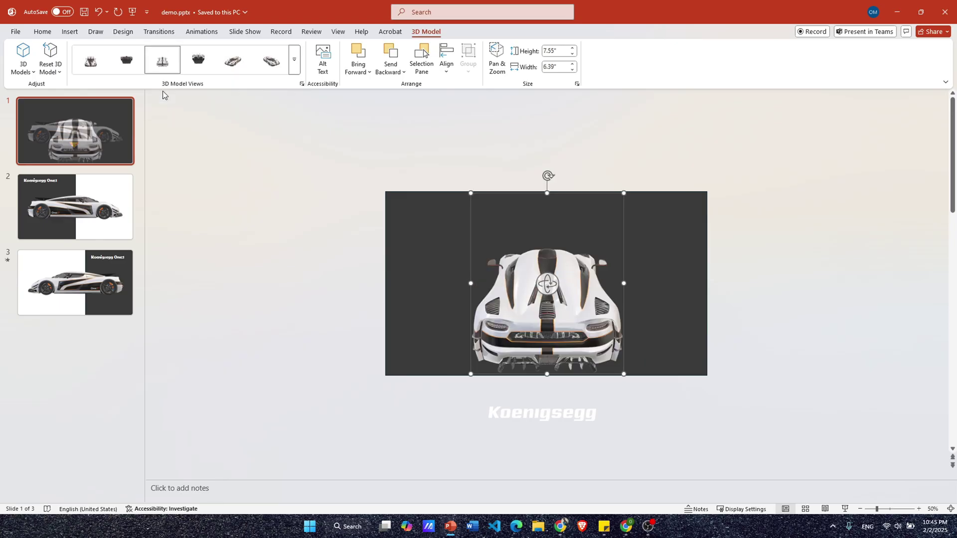
mouse_move(624, 374)
left_mouse_down()
mouse_move(527, 257)
mouse_move(531, 266)
left_mouse_up()
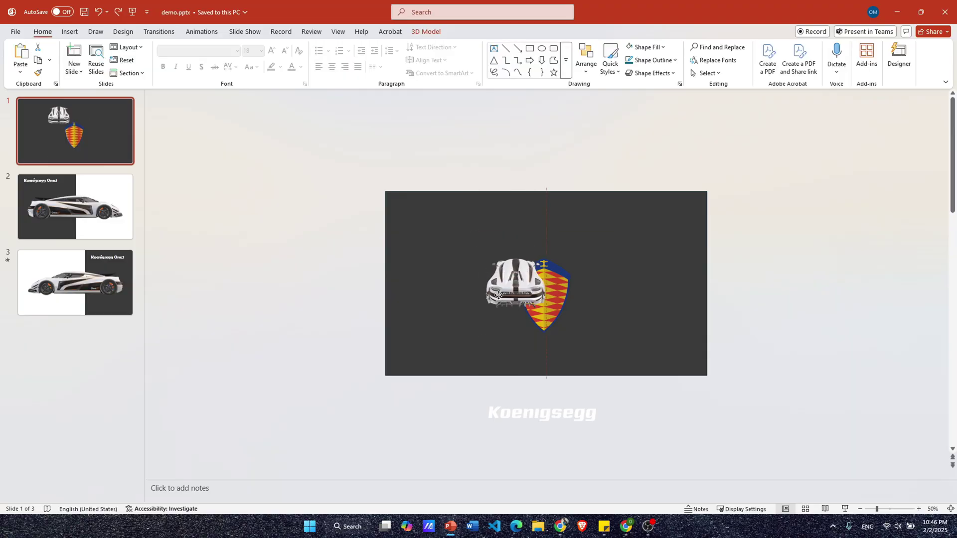
left_click_drag(485, 249, 529, 452)
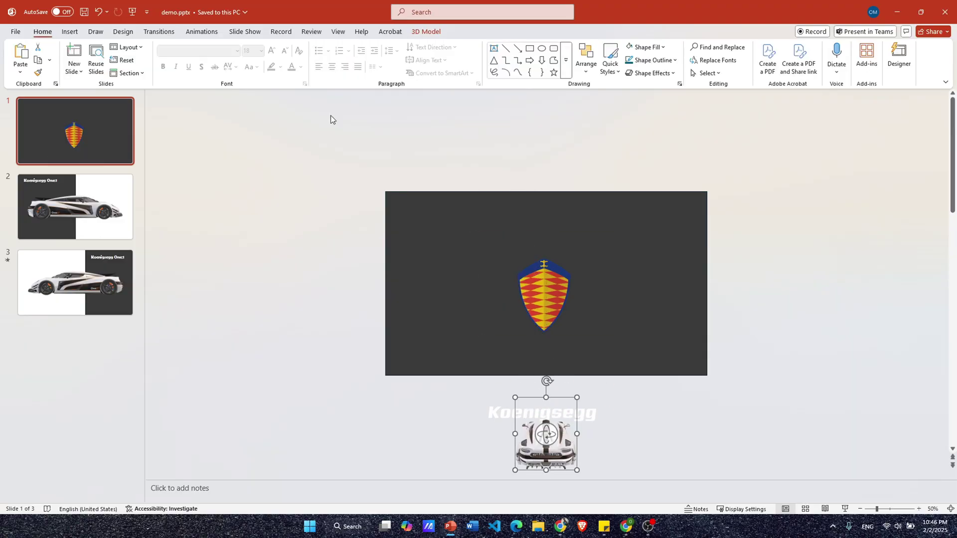
Step: Draw a text box on slide 1 and type 'Koenigsegg One'
left_click(70, 31)
left_click(521, 69)
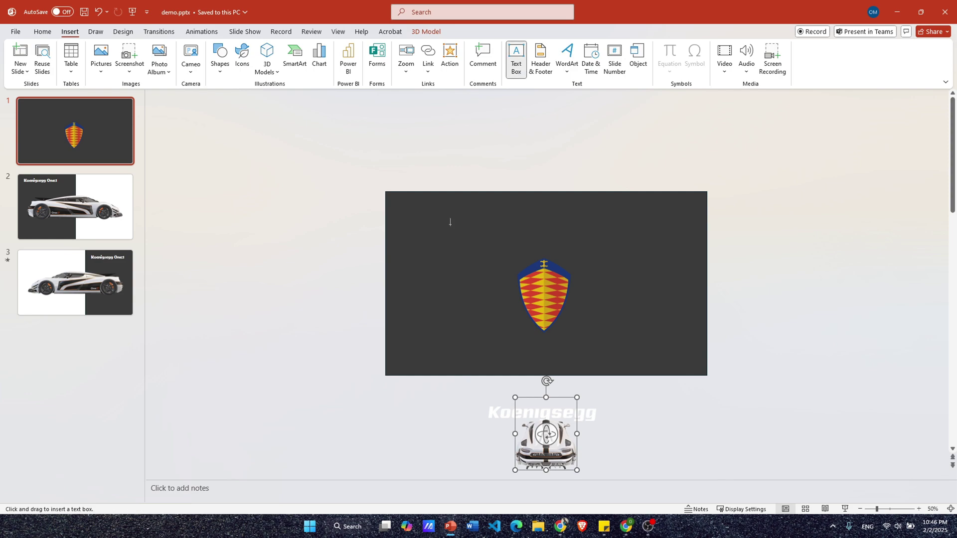
left_click_drag(433, 220, 510, 267)
type("Koenigsegg One")
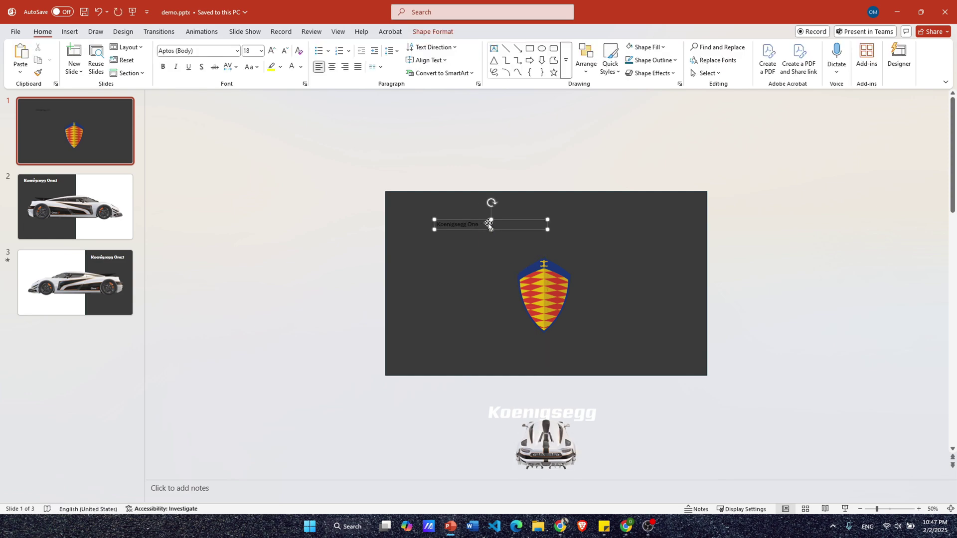
Step: Make the title 36 pt, white and bold
left_click(489, 225)
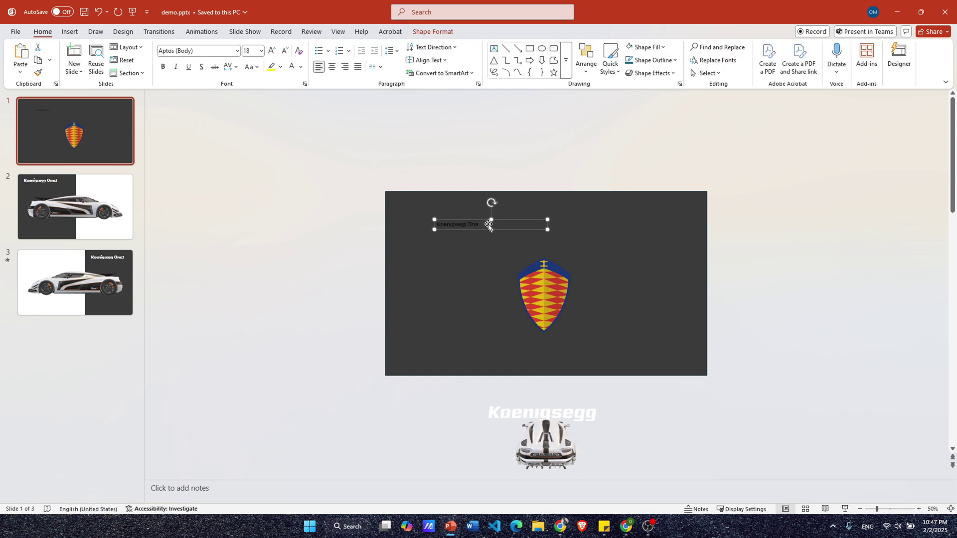
left_click(272, 52)
left_click(273, 52)
left_click(272, 52)
left_click(272, 52)
left_click(272, 52)
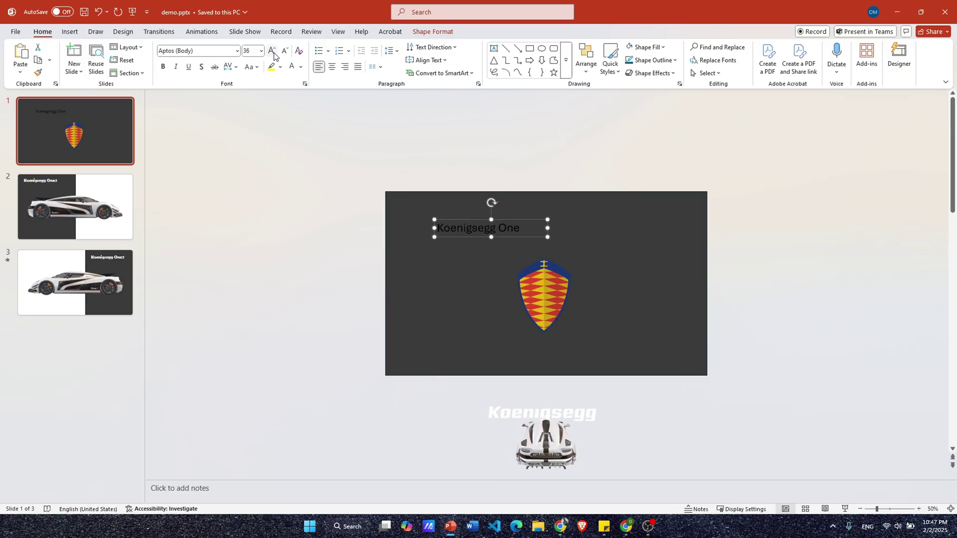
left_click(294, 70)
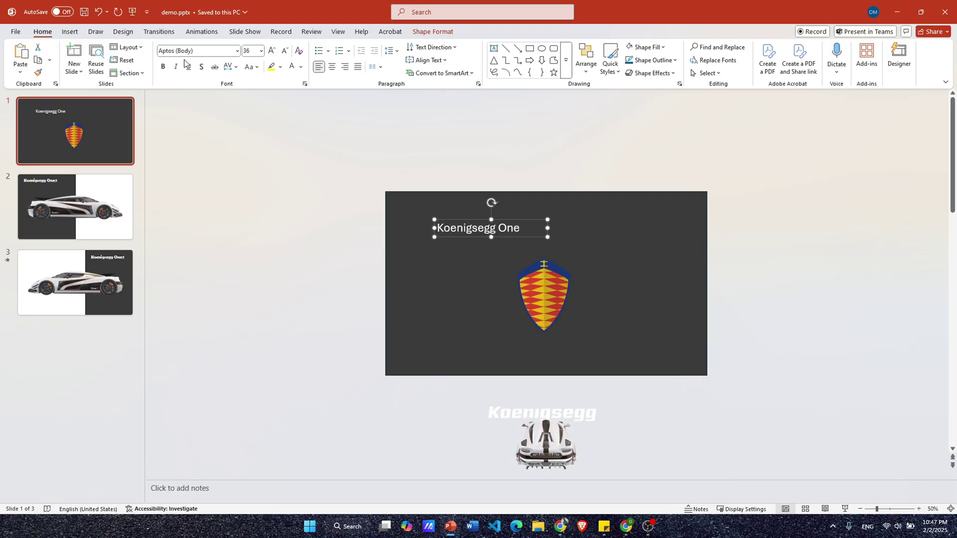
left_click(163, 67)
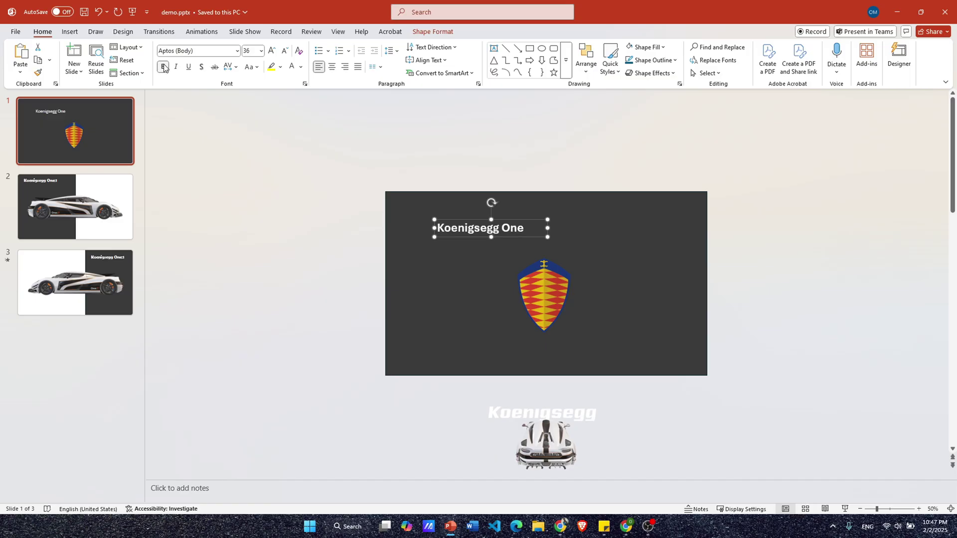
Step: Complete the title as 'Koenigsegg One:1' and move it just below the slide
left_click(535, 233)
type(":!")
left_click_drag(486, 221, 547, 382)
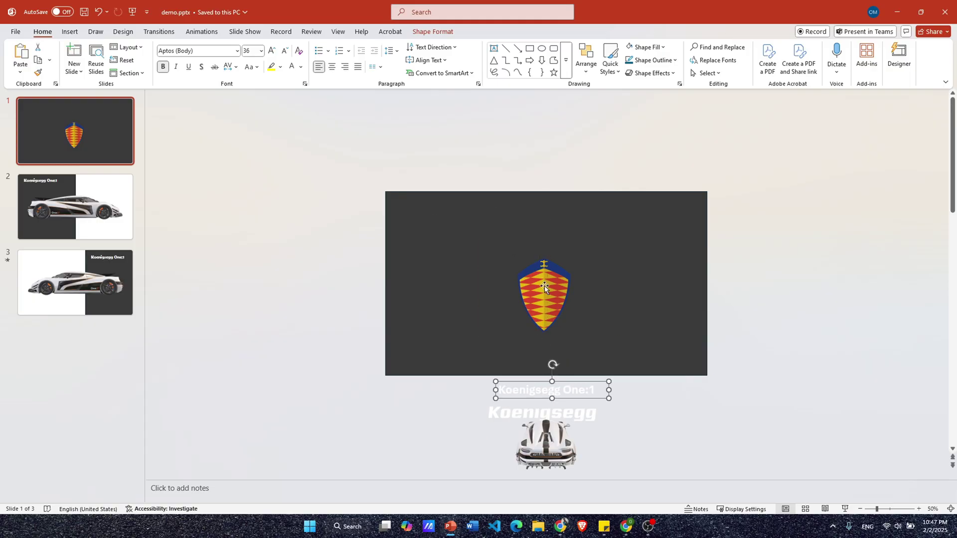
Step: Duplicate slide 1 and delete the two car slides
right_click(82, 131)
left_click(118, 240)
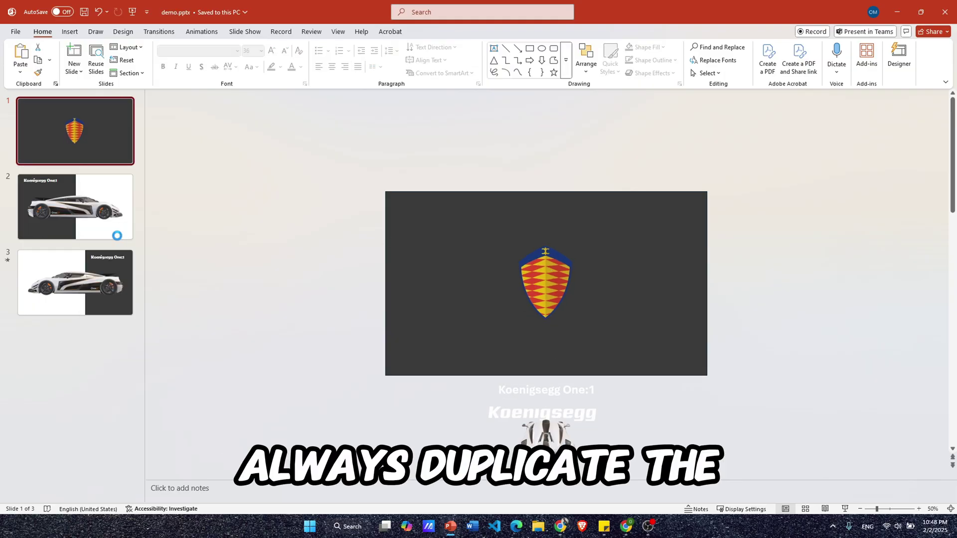
left_click(78, 269)
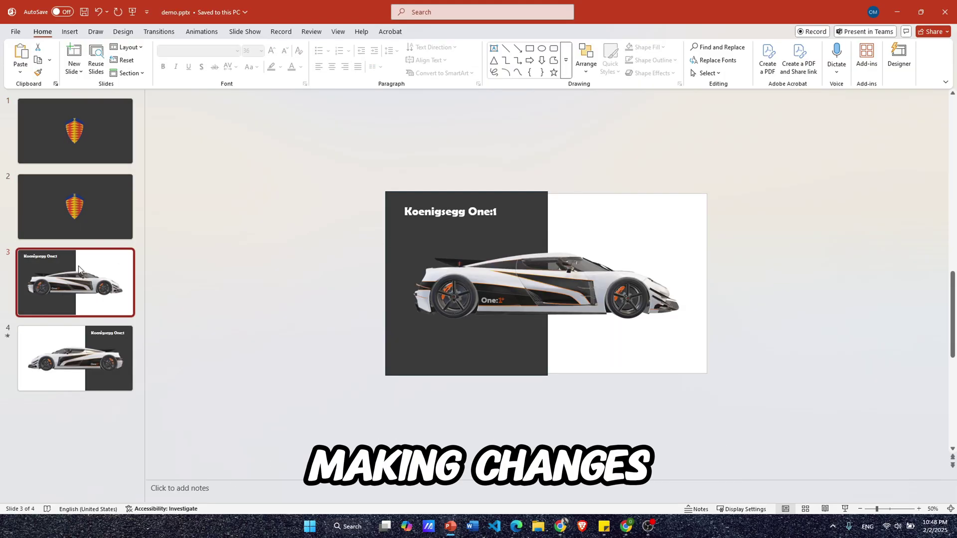
key("Delete")
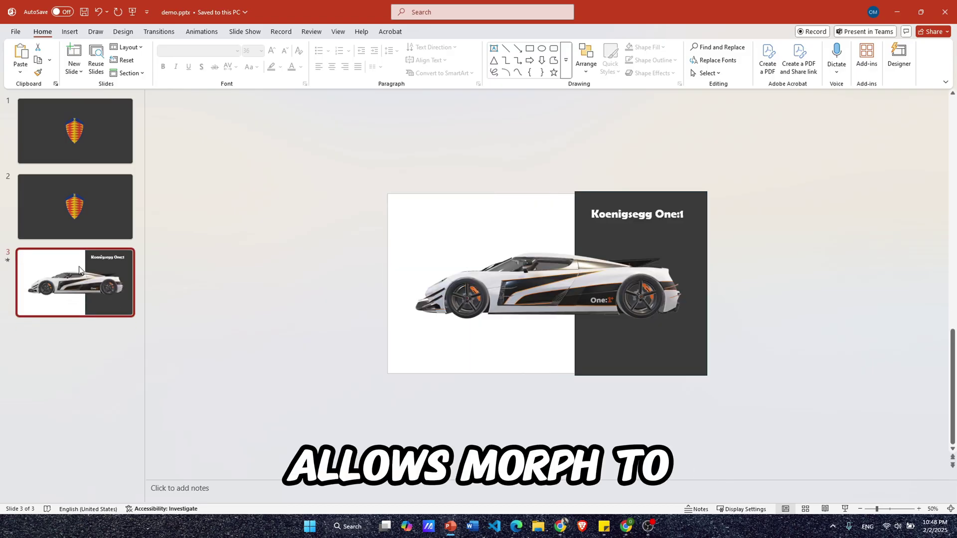
key("Delete")
Step: Shrink the logo, move it to the top centre, and place a smaller wordmark beneath it
left_click(528, 296)
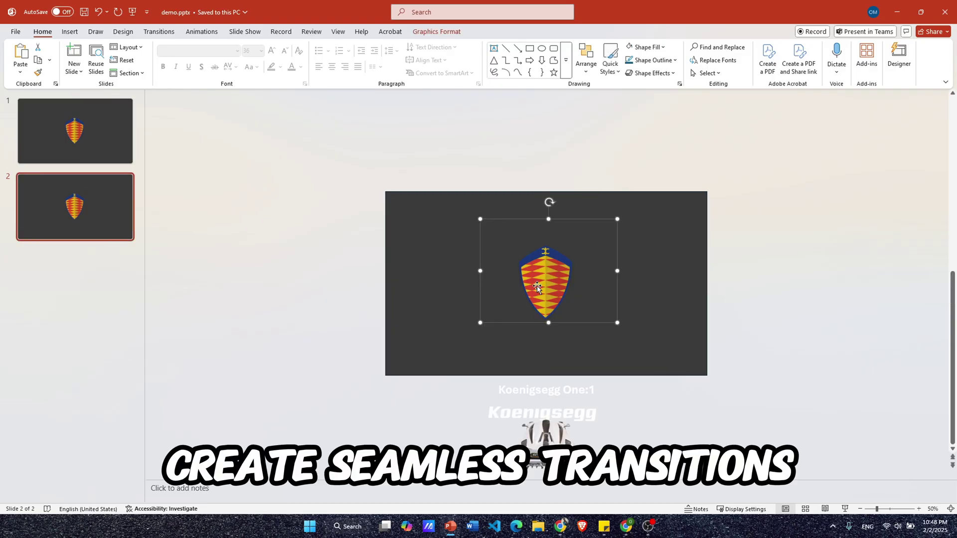
left_click_drag(618, 323, 568, 286)
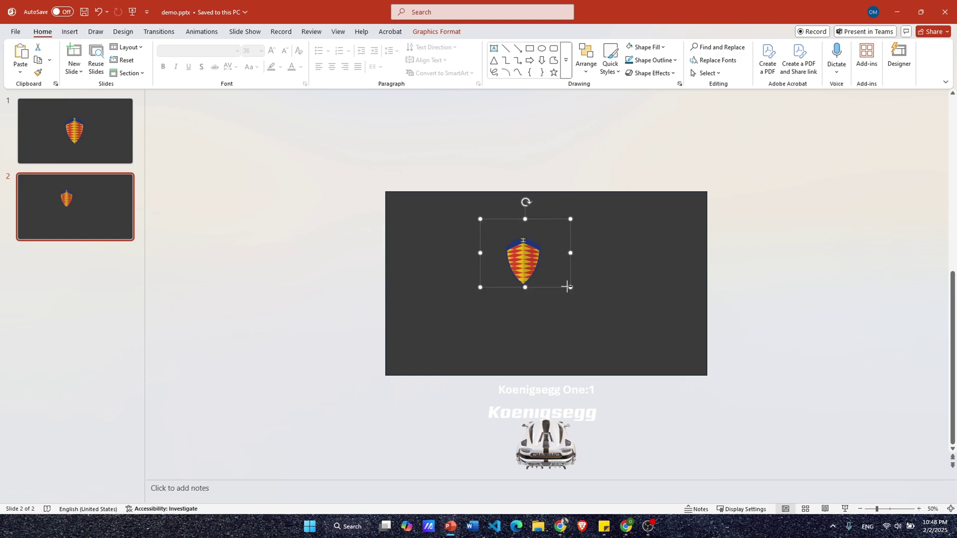
left_click_drag(528, 260, 547, 224)
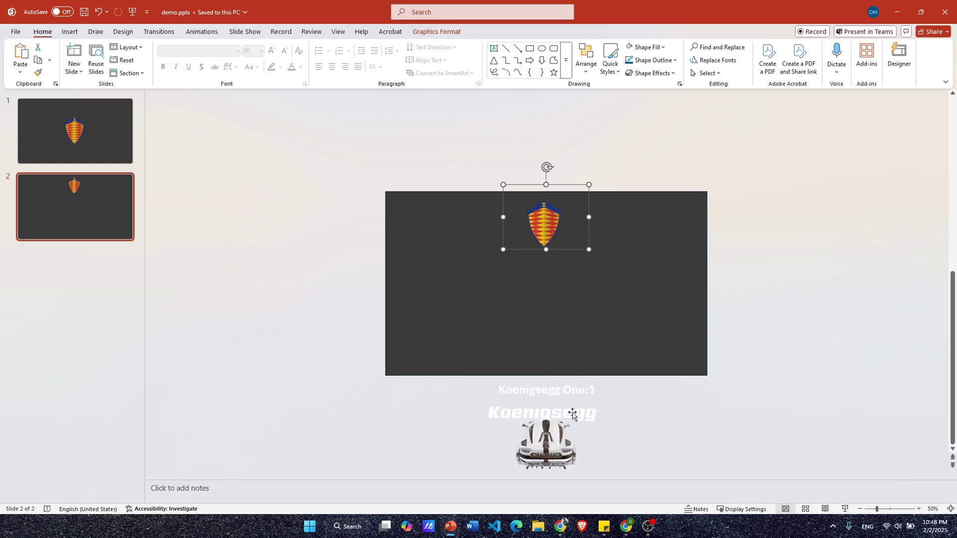
mouse_move(572, 413)
left_mouse_down()
mouse_move(557, 246)
mouse_move(573, 264)
left_mouse_up()
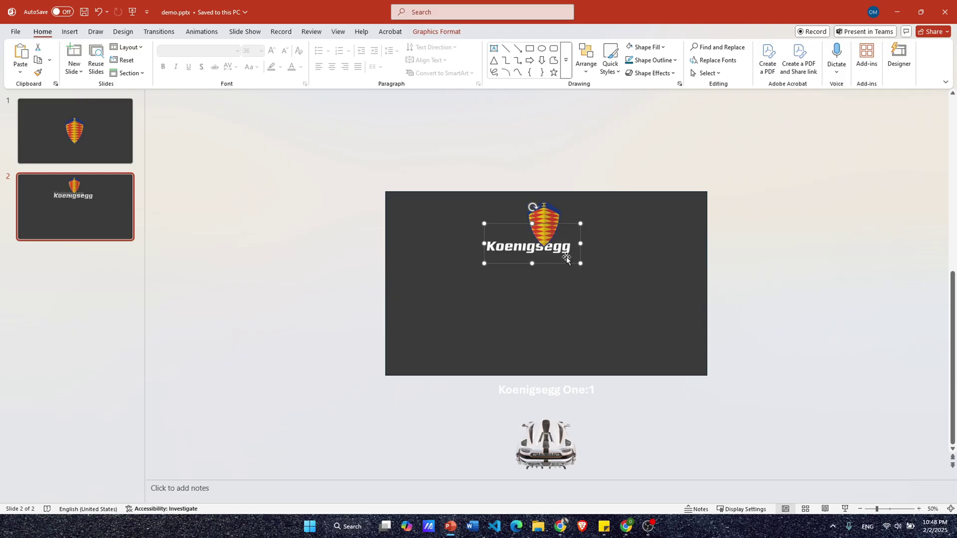
left_click_drag(504, 252, 524, 256)
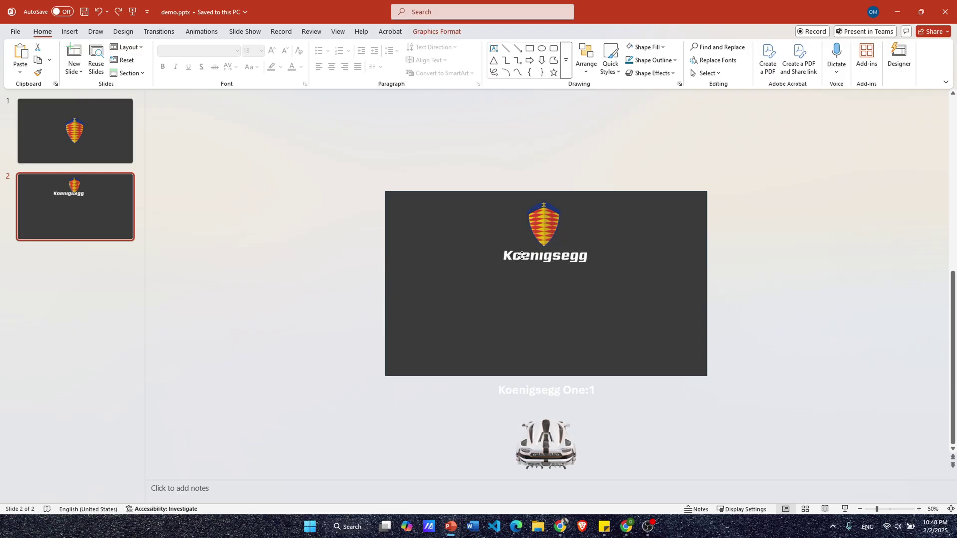
left_click(521, 256)
Step: Shorten the dark background rectangle from the bottom to leave a white band below
left_click(673, 368)
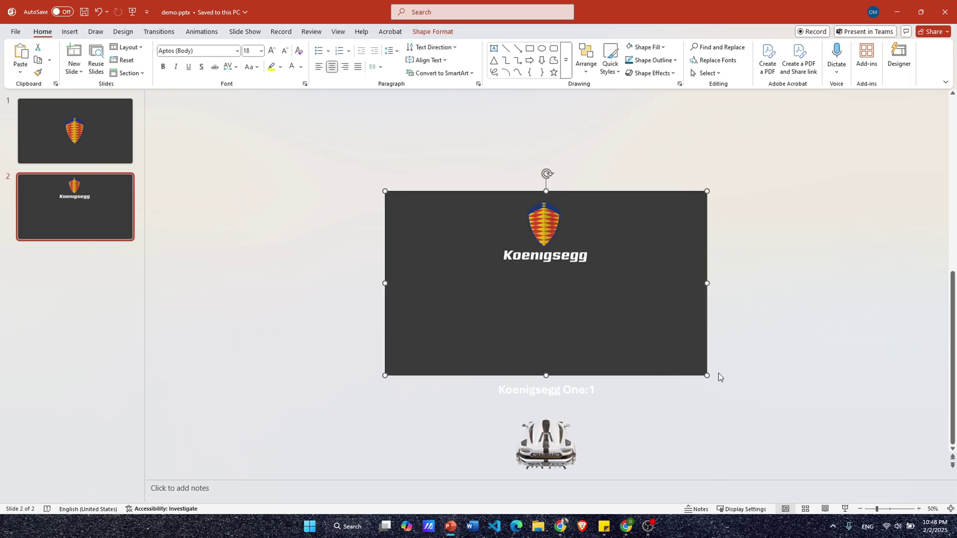
left_click_drag(707, 376, 704, 318)
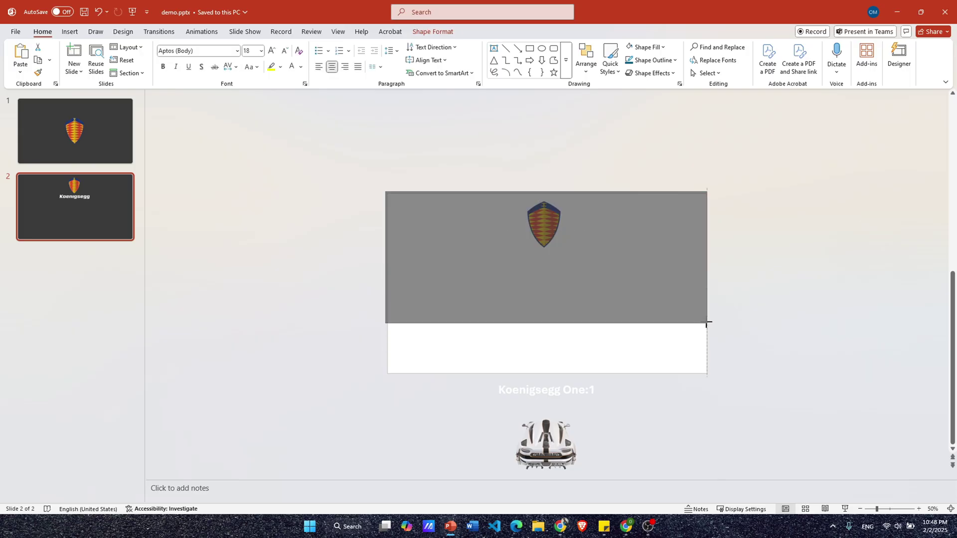
left_click_drag(704, 317, 706, 322)
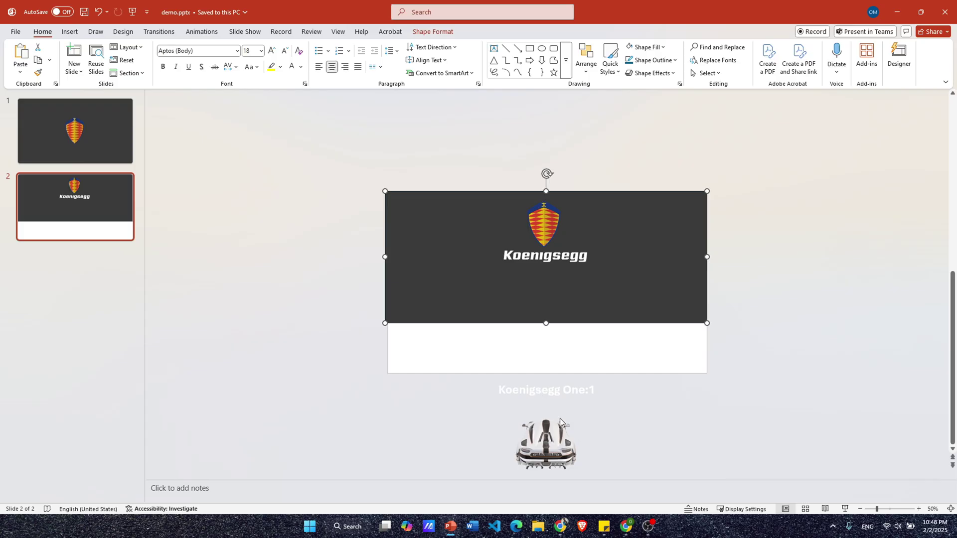
Step: Move the 3D car into the white band and turn it to a side view
left_click(556, 438)
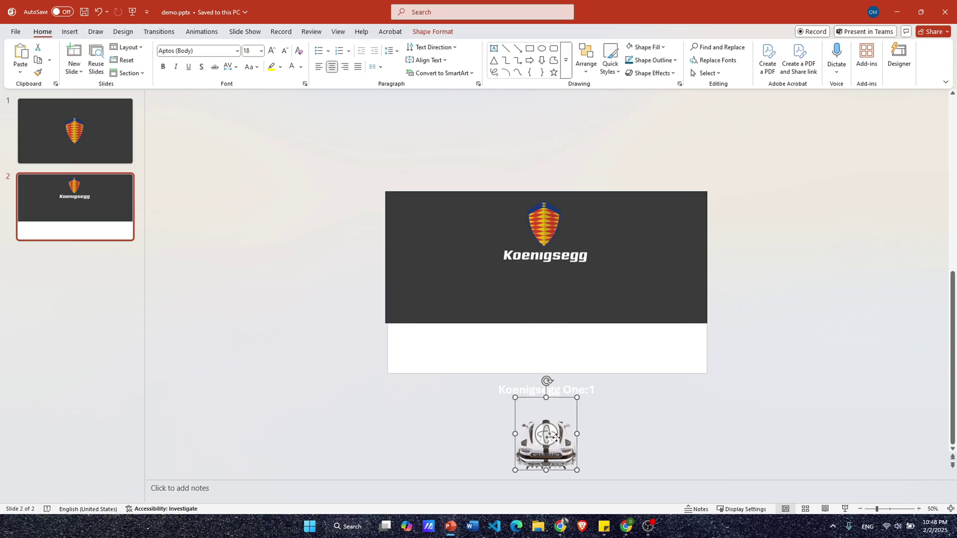
left_click_drag(558, 427, 559, 319)
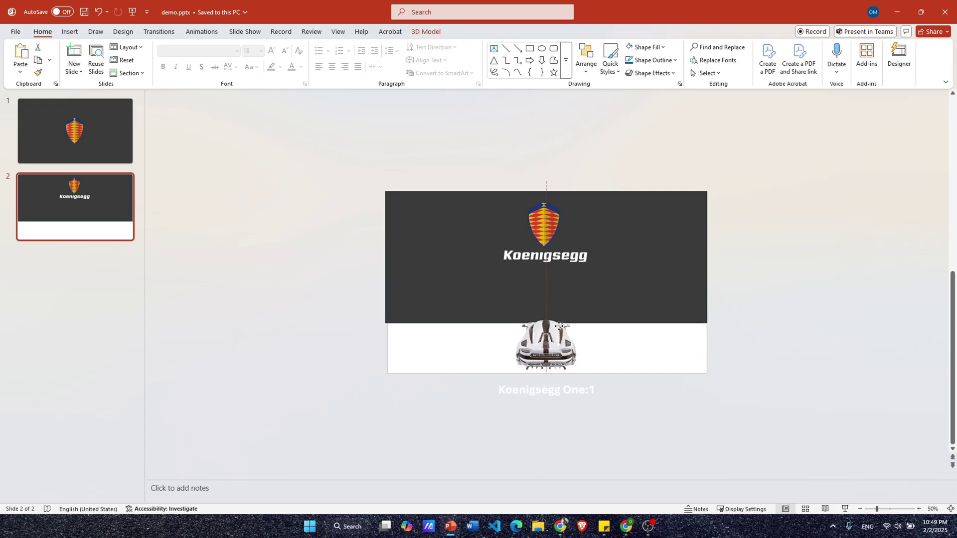
left_click(431, 34)
left_click(299, 72)
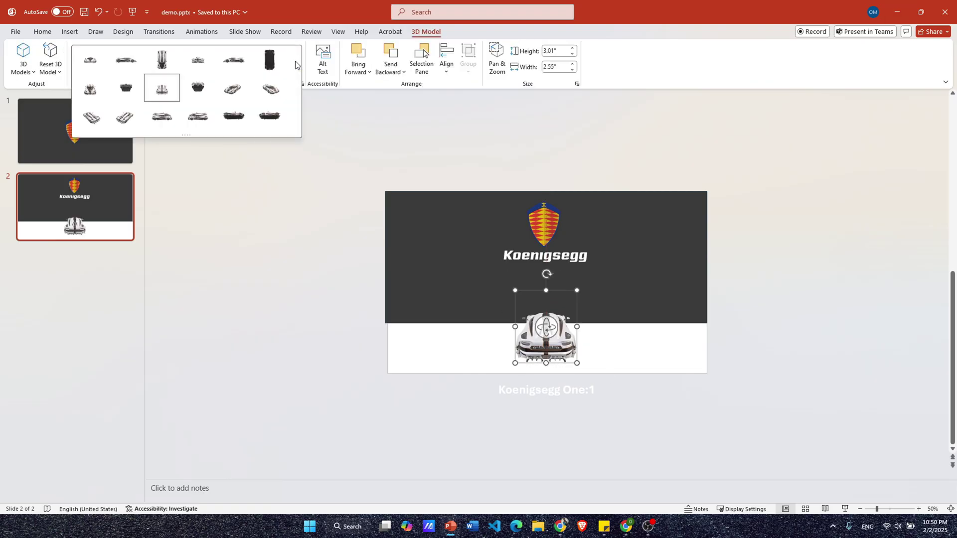
left_click(226, 61)
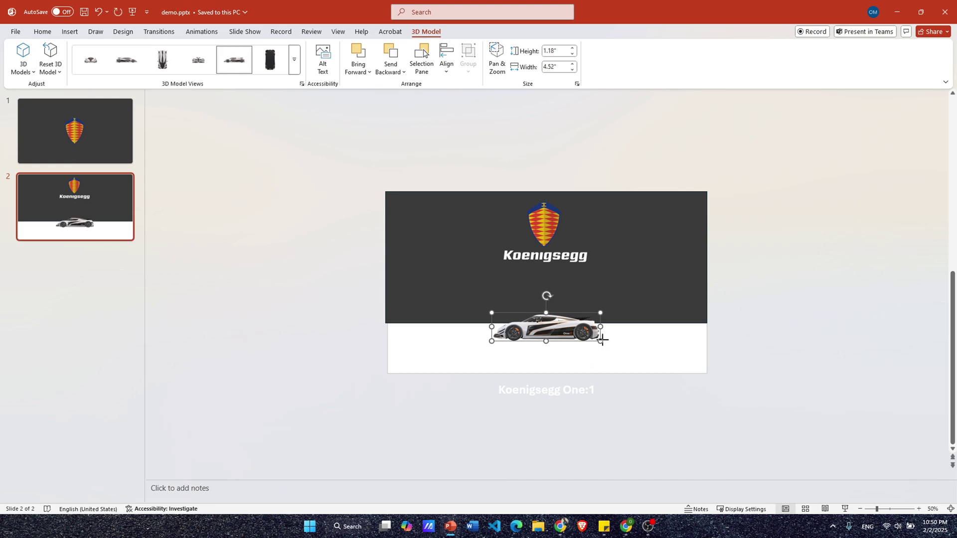
Step: Enlarge the car to 3.07" by 11.81" across the boundary and extend the dark panel slightly lower
left_click_drag(600, 341, 693, 386)
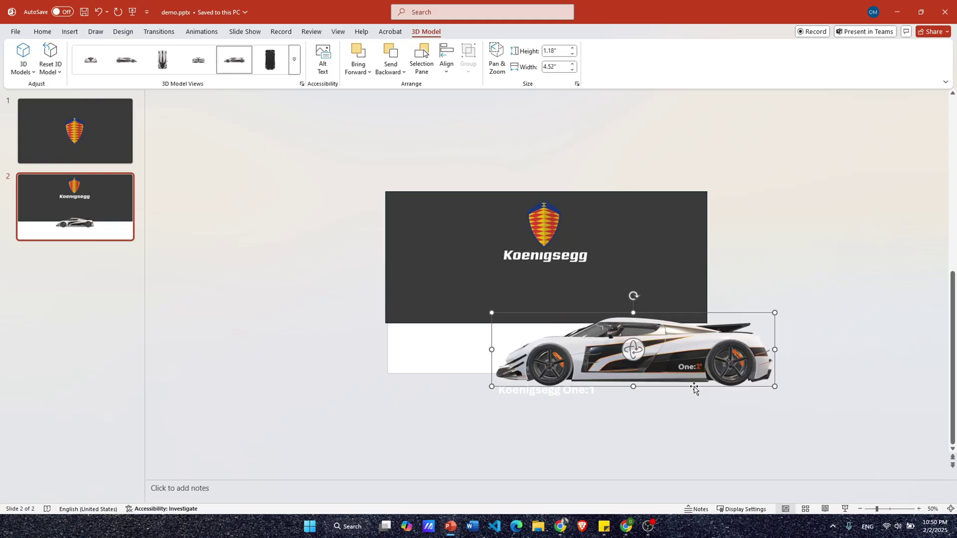
left_click_drag(701, 336, 612, 310)
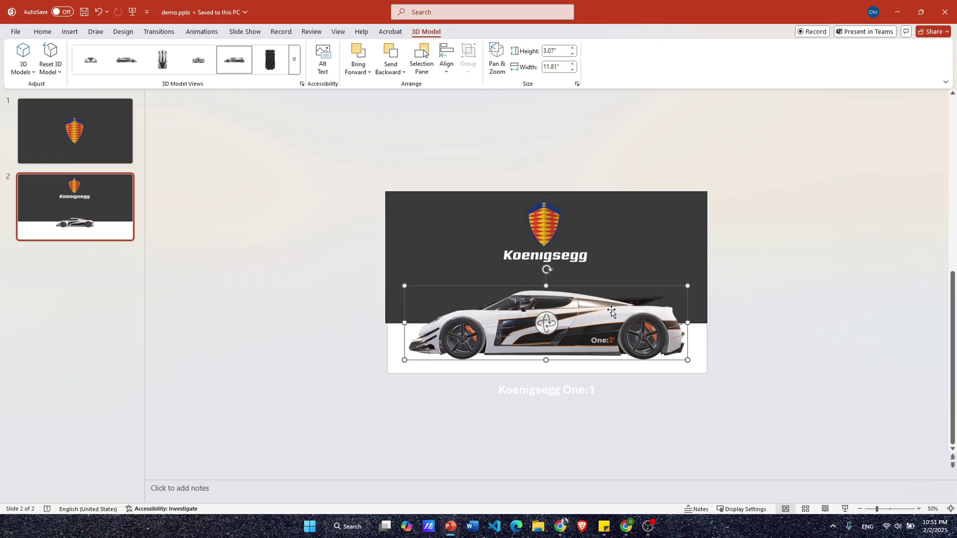
left_click(392, 312)
left_click_drag(387, 324, 385, 334)
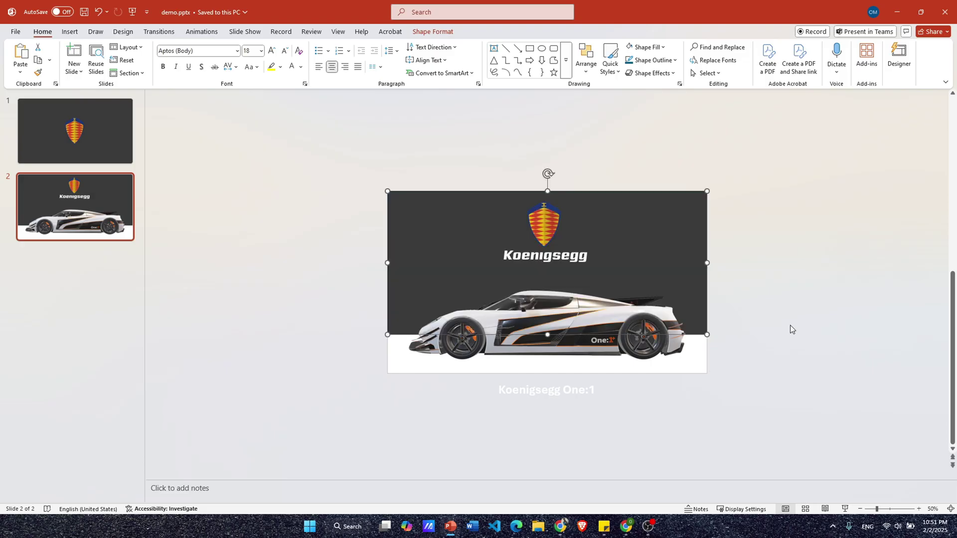
Step: Enlarge the Koenigsegg One:1 title to 96 pt on one line and place it on the dark area
left_click(542, 390)
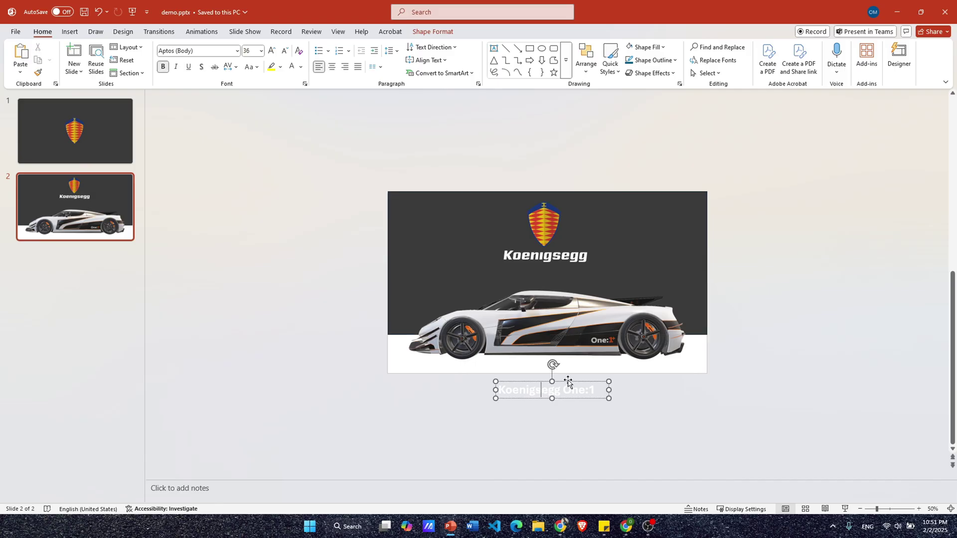
left_click_drag(568, 382, 566, 275)
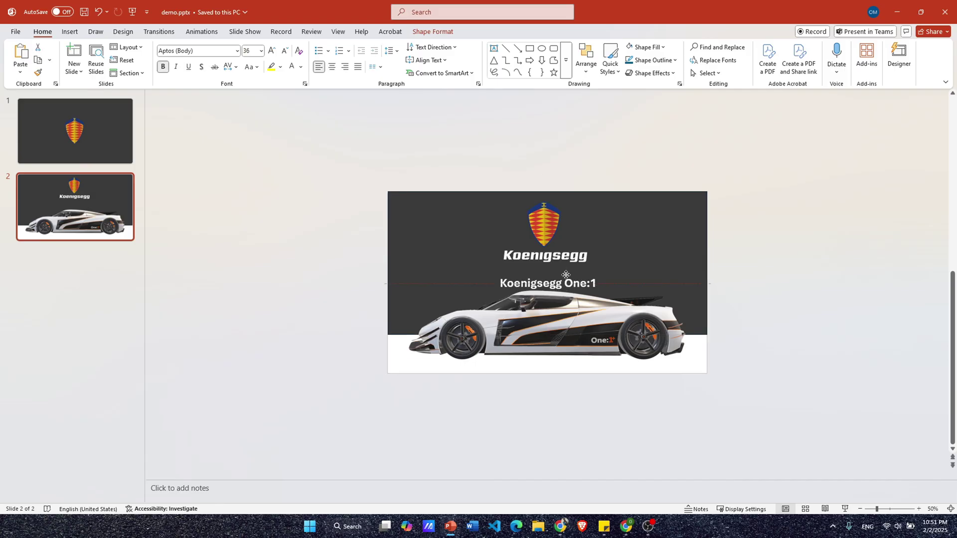
left_click(273, 52)
left_click(274, 51)
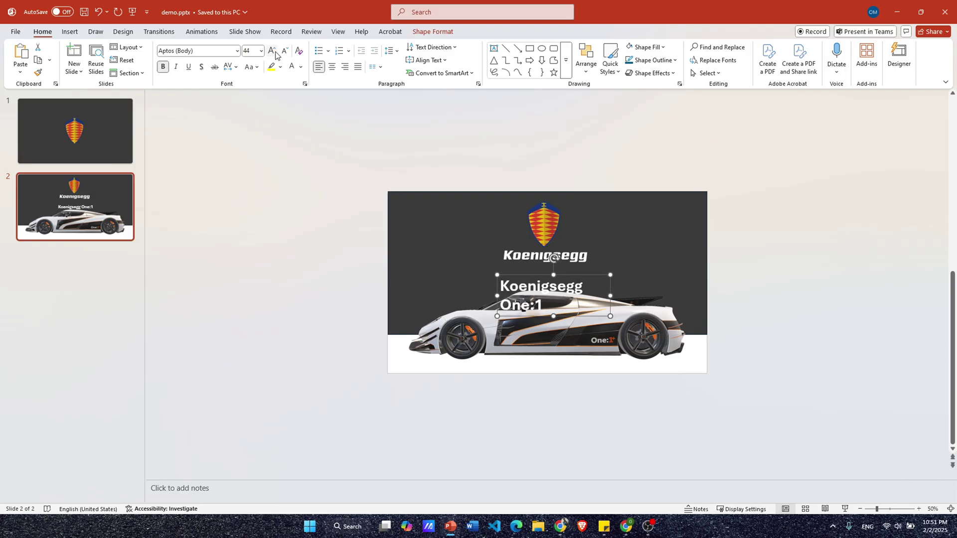
left_click(274, 52)
left_click(274, 51)
left_click(274, 52)
left_click_drag(611, 299, 801, 289)
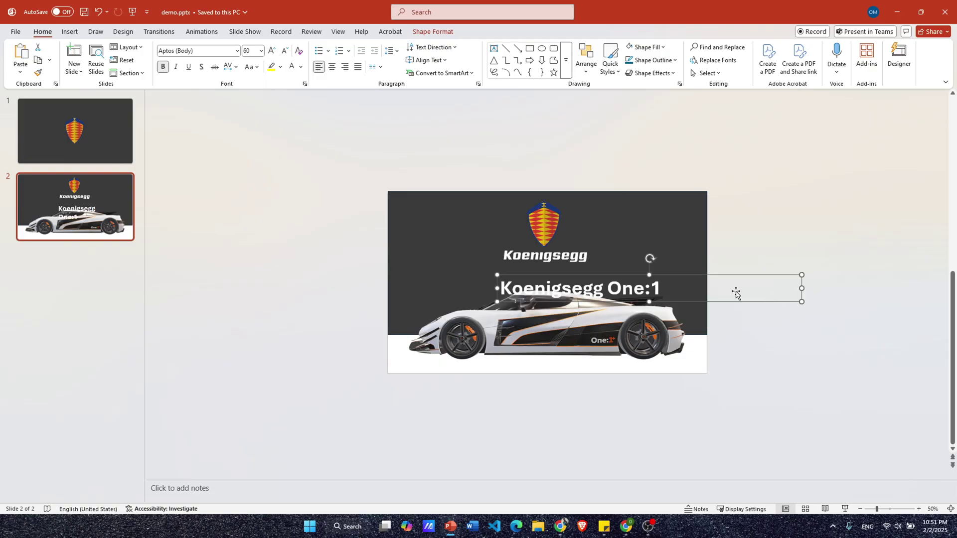
left_click_drag(676, 277, 587, 277)
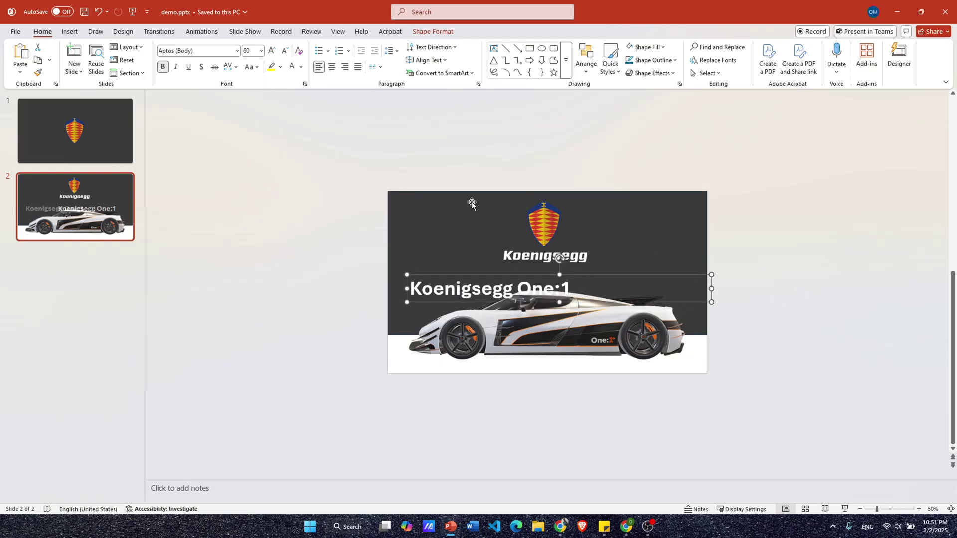
left_click(273, 51)
left_click(273, 51)
left_click(273, 51)
left_click(272, 51)
left_click(272, 51)
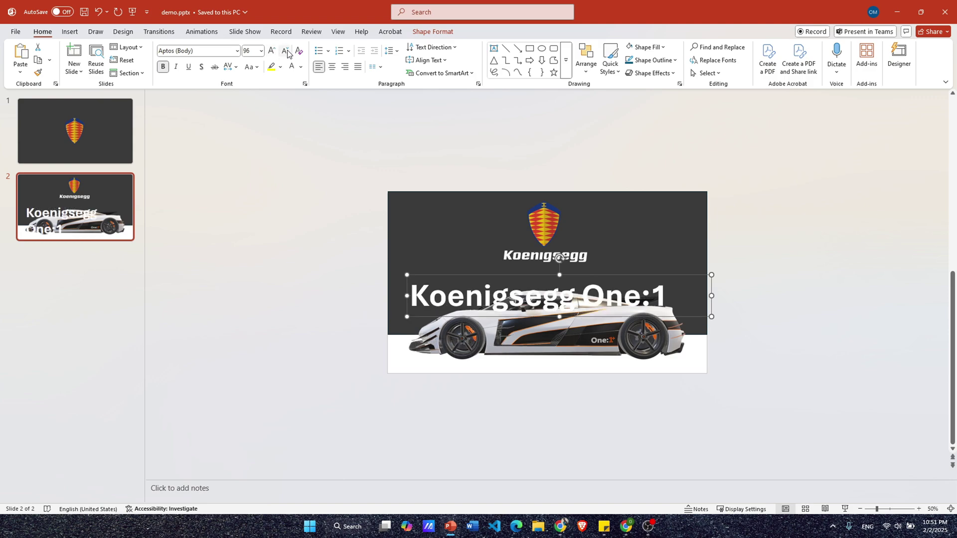
left_click_drag(597, 276, 609, 265)
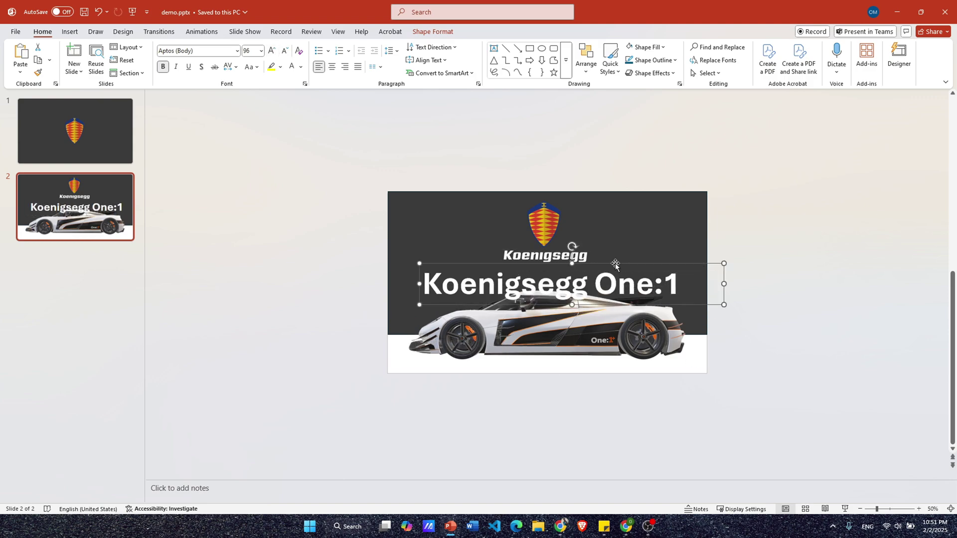
Step: Send the title behind the car, make it grey Berlin Sans FB Demi, and apply Morph
right_click(615, 264)
mouse_move(652, 340)
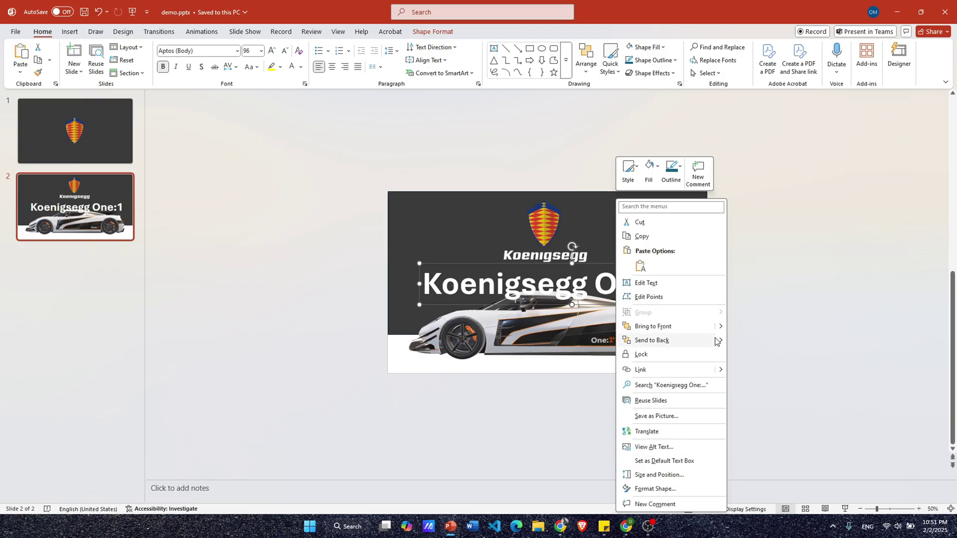
left_click(759, 356)
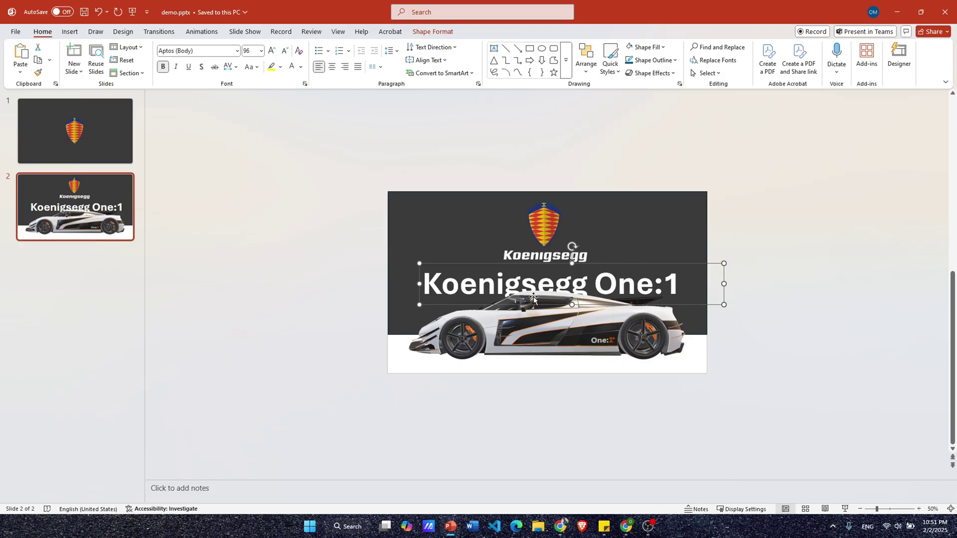
left_click(300, 67)
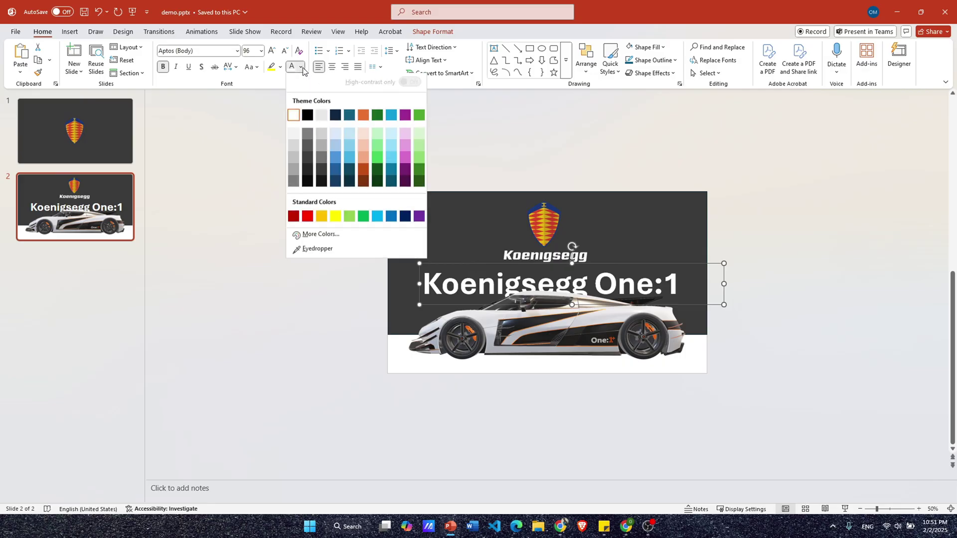
left_click(322, 160)
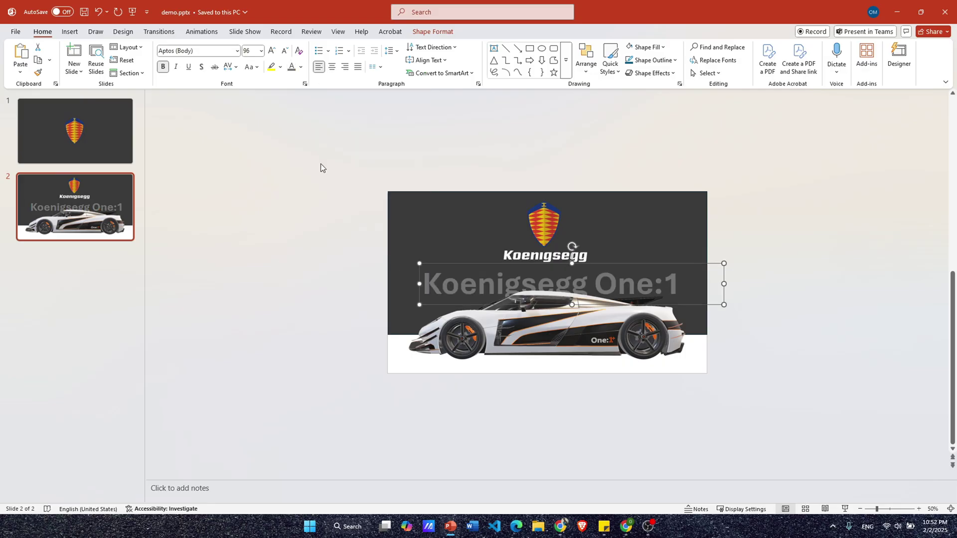
left_click(237, 52)
left_click(223, 122)
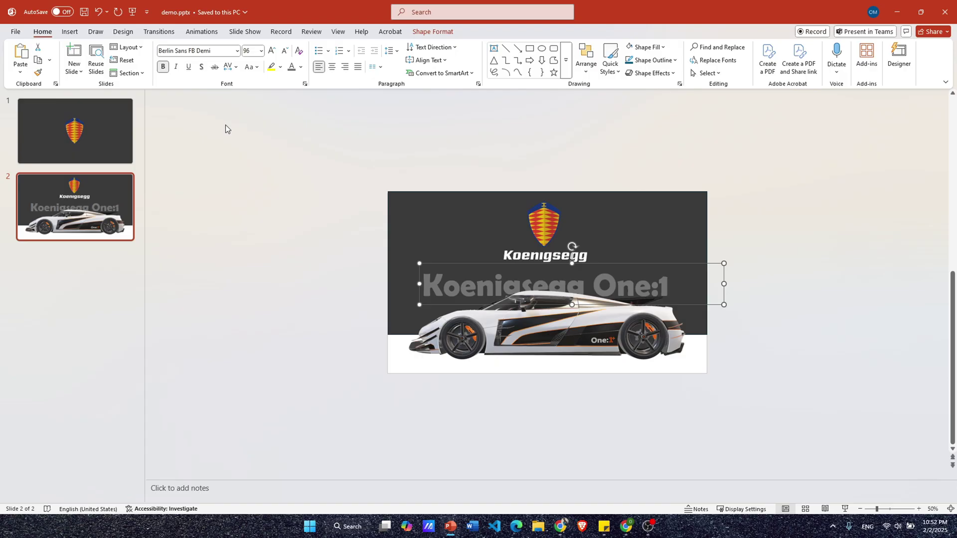
left_click(772, 297)
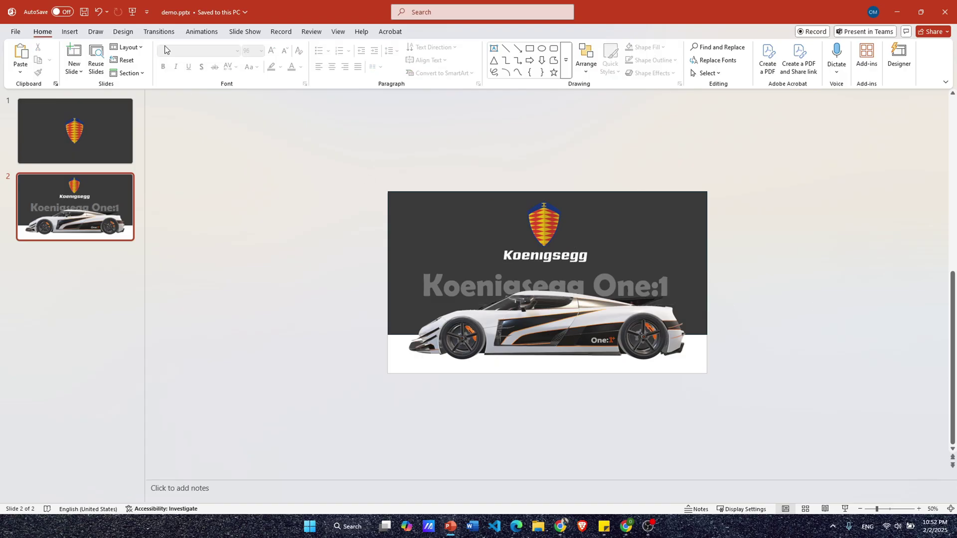
left_click(159, 32)
left_click(99, 59)
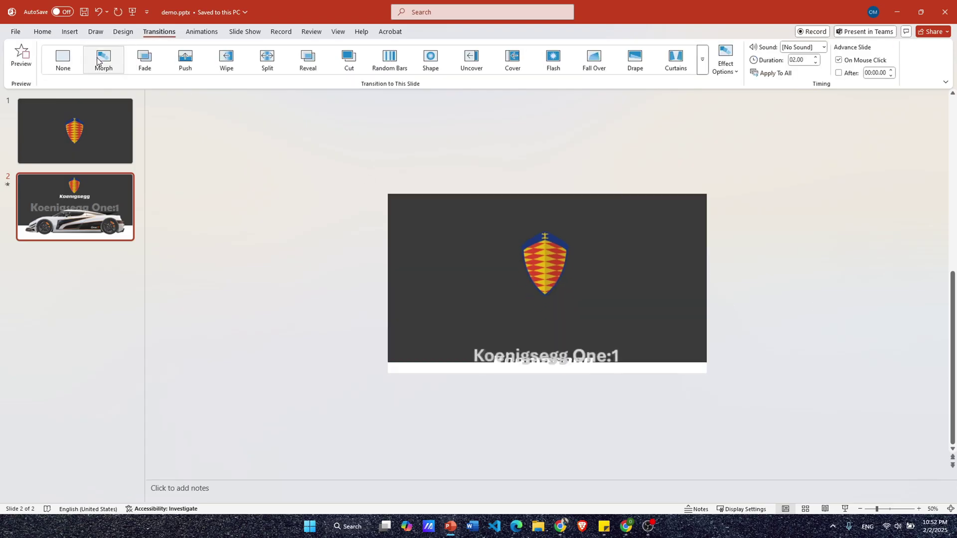
Step: Copy slide 2 into a new slide 3 and rotate its 3D car to an angled front view
right_click(81, 215)
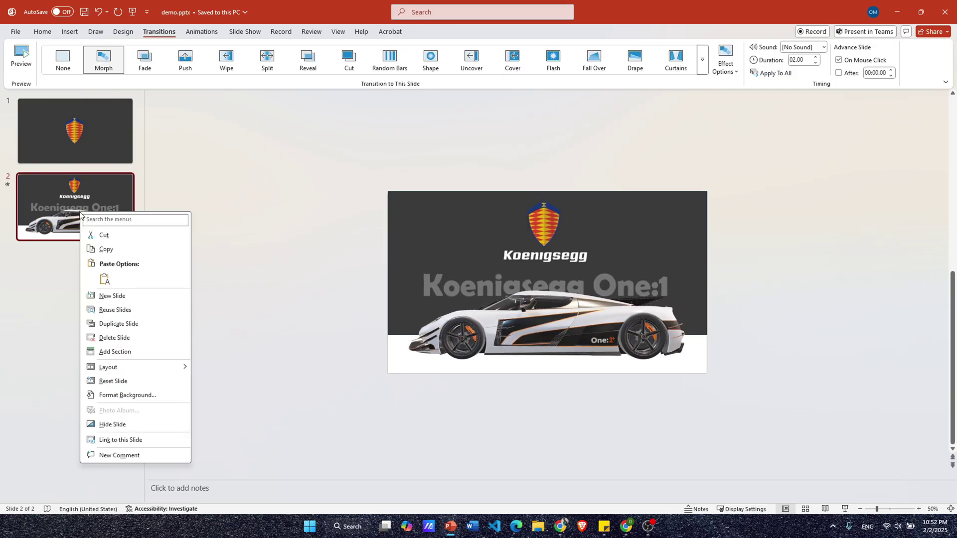
left_click(119, 324)
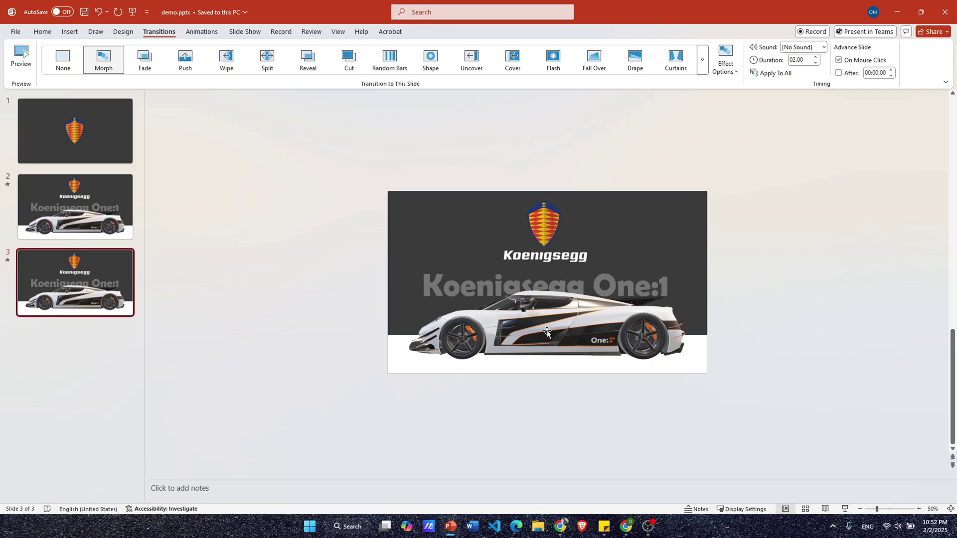
left_click(569, 321)
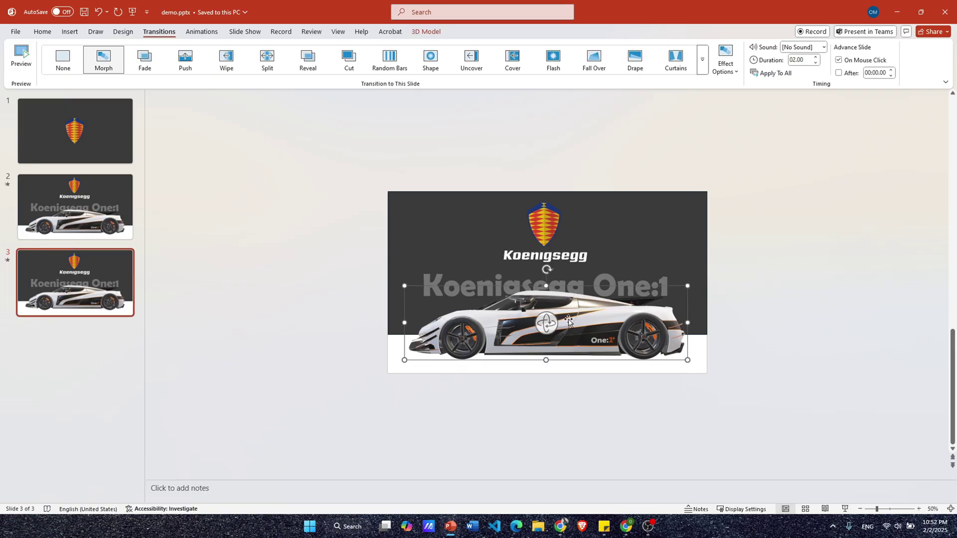
left_click(426, 32)
left_click(296, 72)
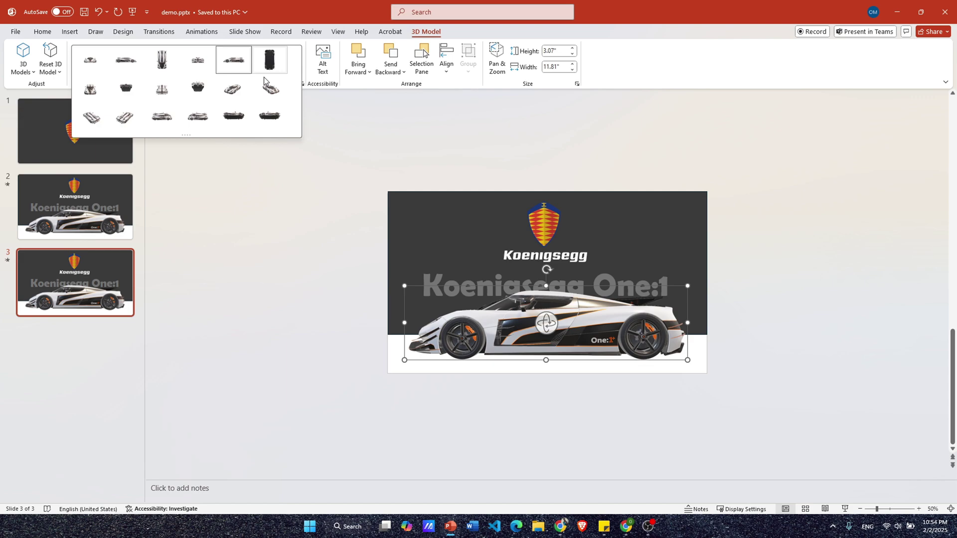
left_click(233, 90)
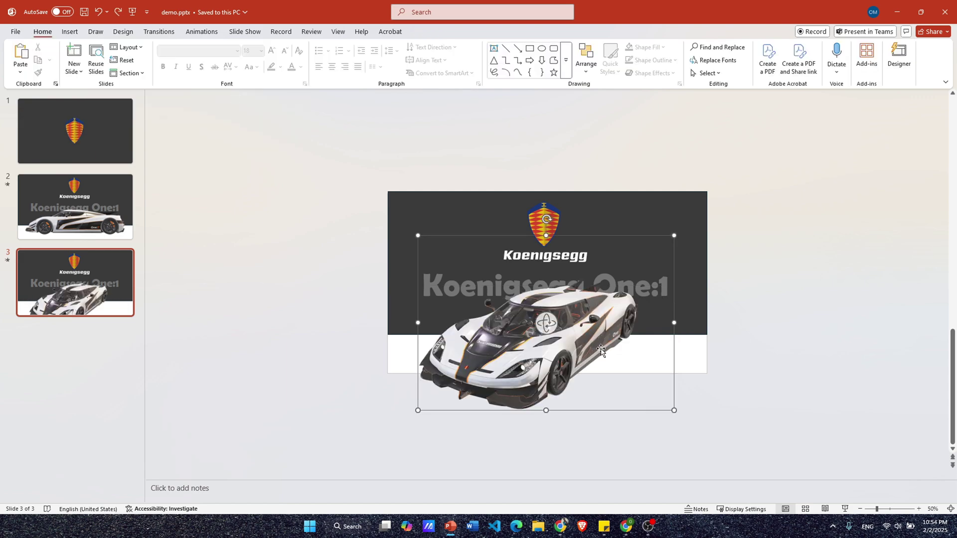
Step: Shrink the car and move it up and right, and make the dark panel full-height and narrower
left_click_drag(601, 351, 643, 317)
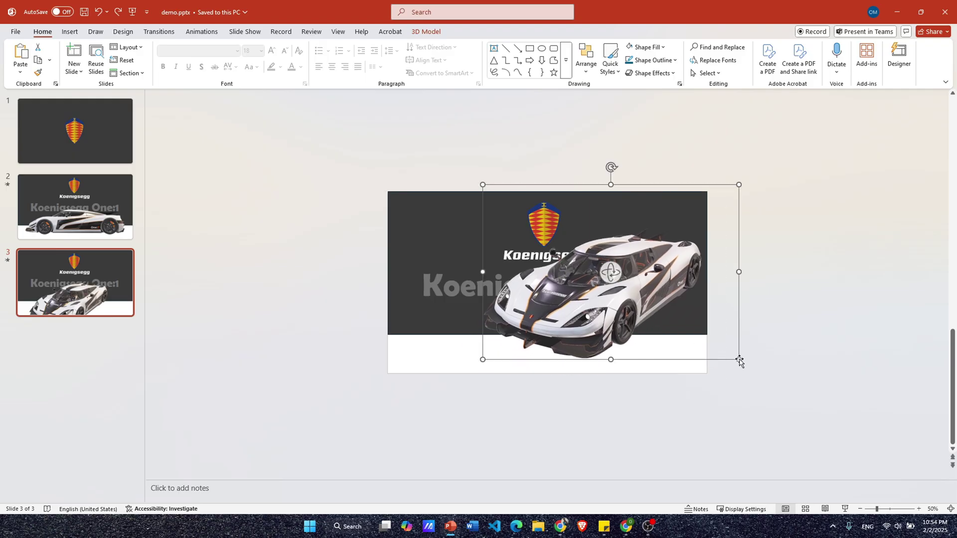
left_click_drag(739, 360, 679, 322)
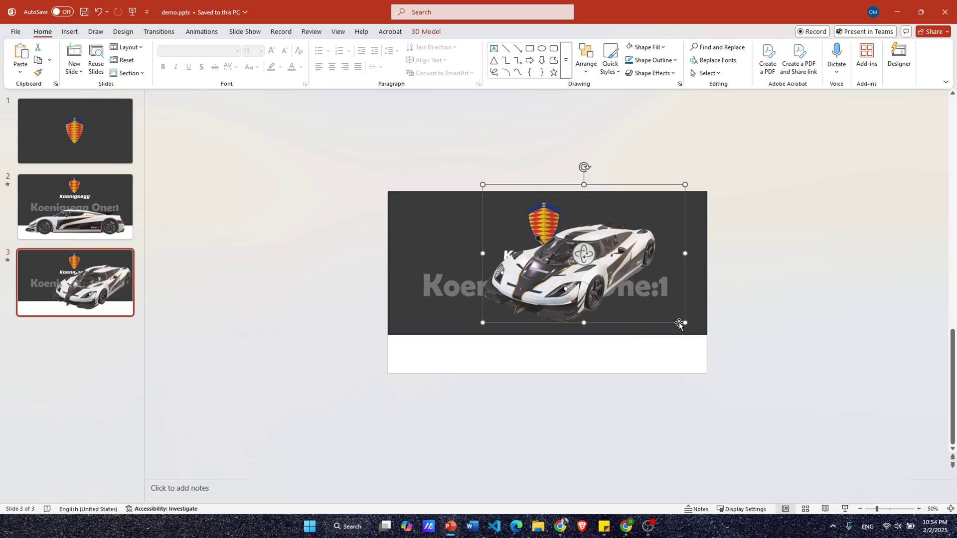
left_click(700, 303)
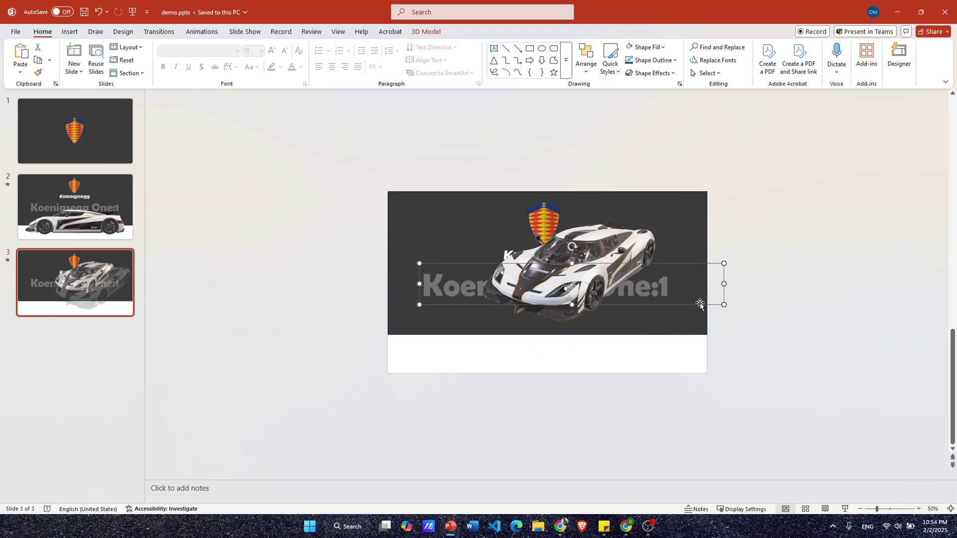
left_click(696, 326)
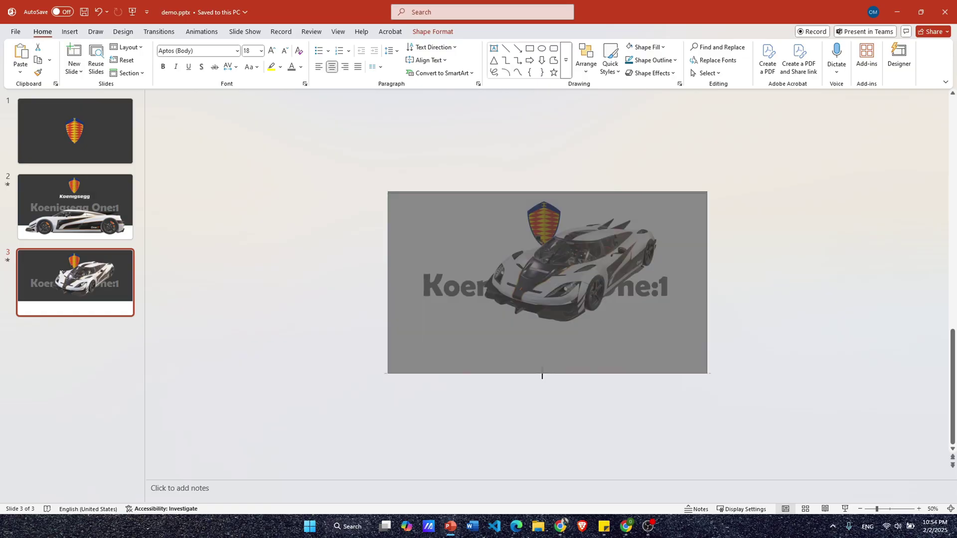
left_click_drag(547, 335, 547, 373)
left_click_drag(707, 283, 598, 296)
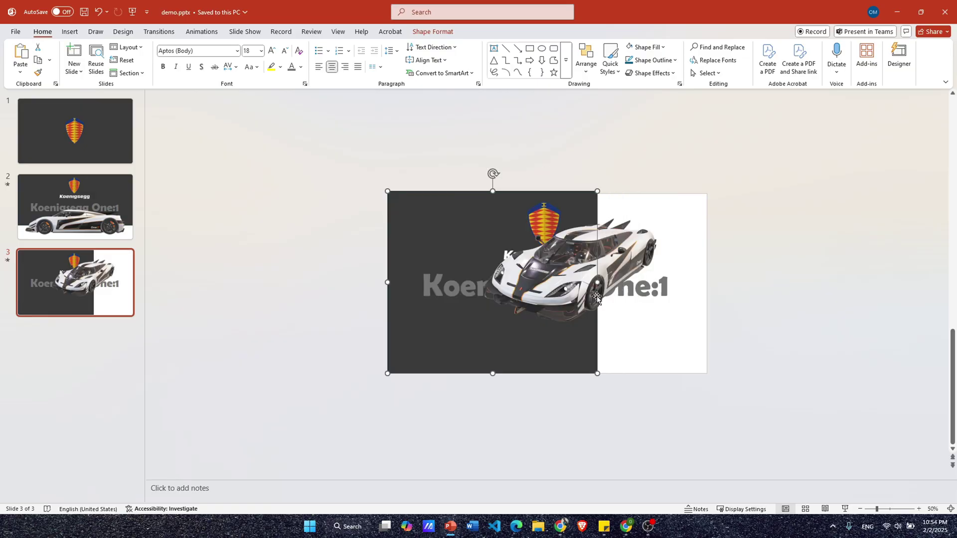
Step: Shrink the logo into the top-right corner and move the Koenigsegg wordmark to the panel's top-left
left_click(627, 273)
left_click(547, 206)
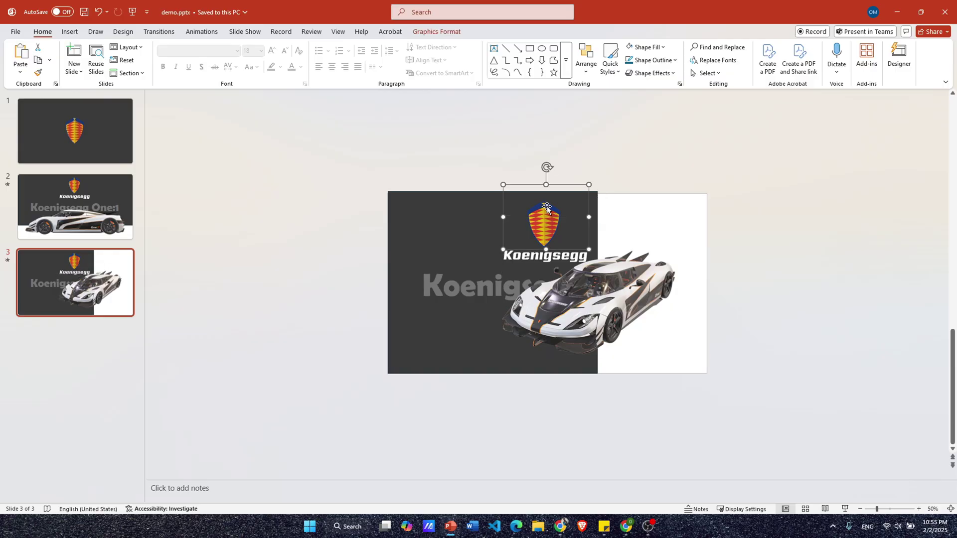
mouse_move(589, 185)
left_mouse_down()
mouse_move(559, 207)
mouse_move(625, 231)
mouse_move(693, 213)
left_mouse_up()
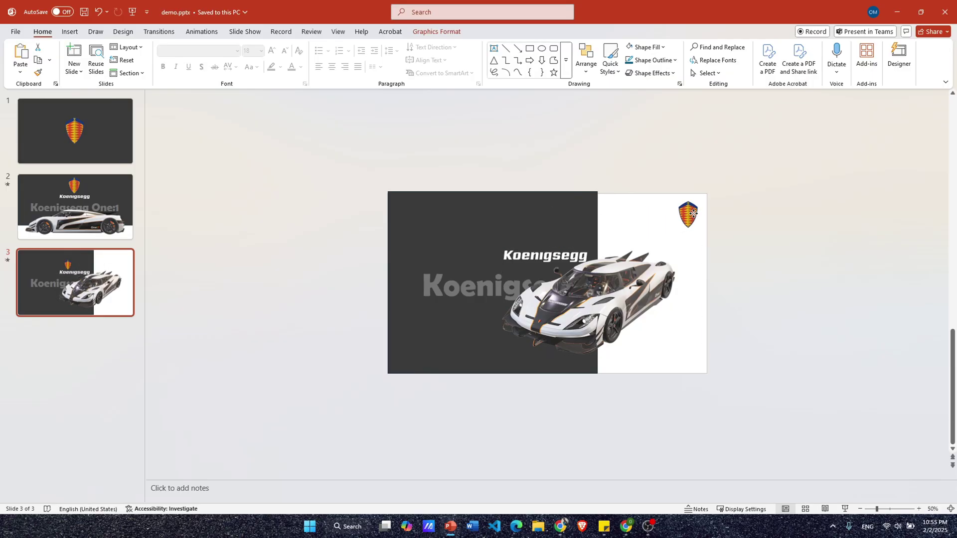
left_click(563, 258)
left_click(561, 258)
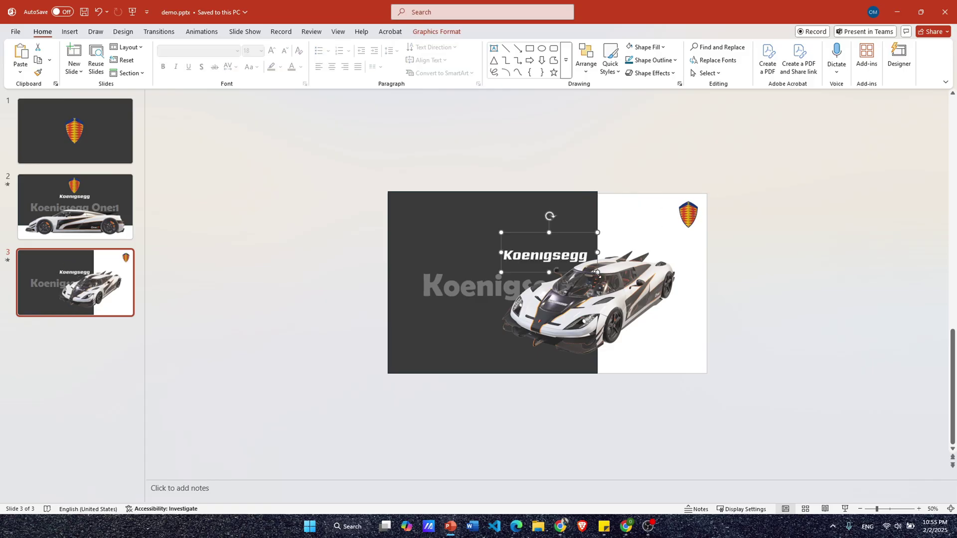
left_click_drag(555, 256, 428, 207)
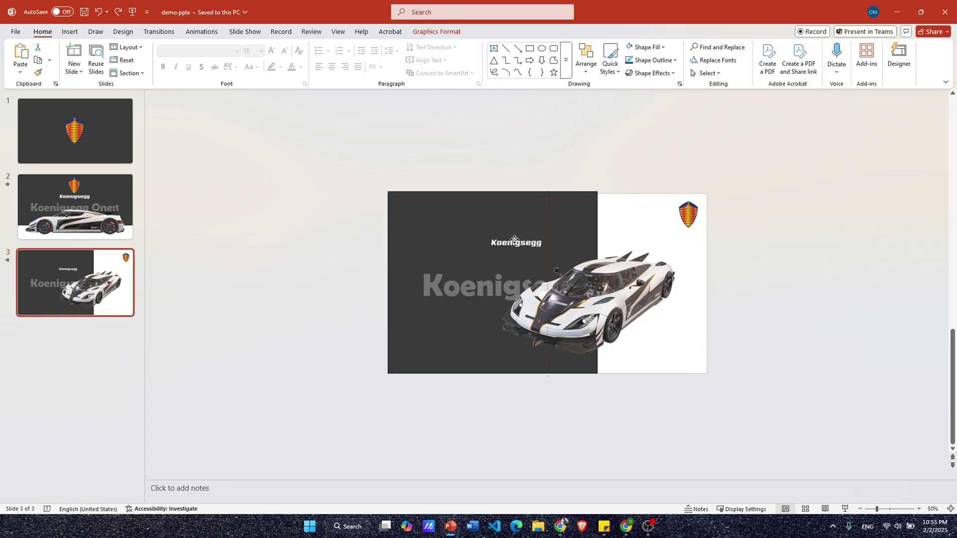
left_click(694, 224)
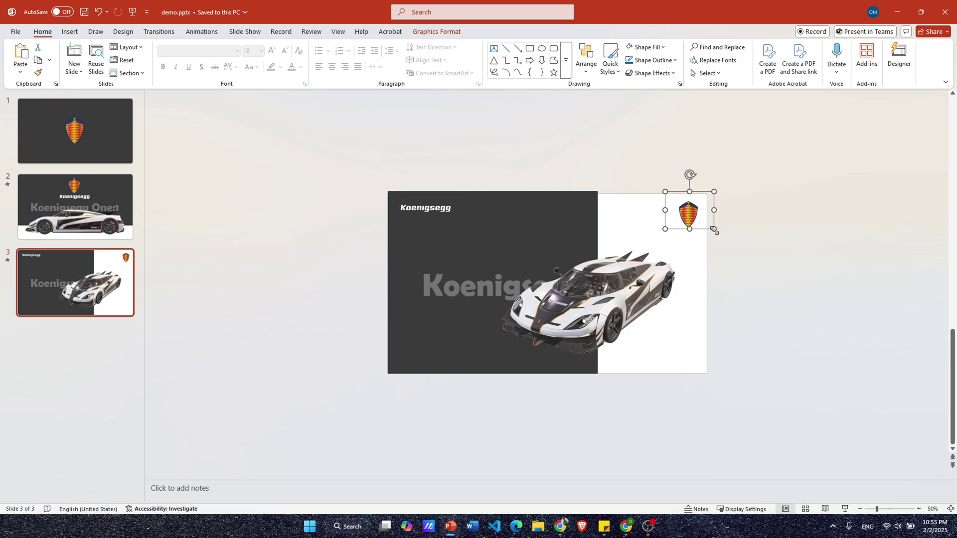
left_click_drag(714, 230, 688, 213)
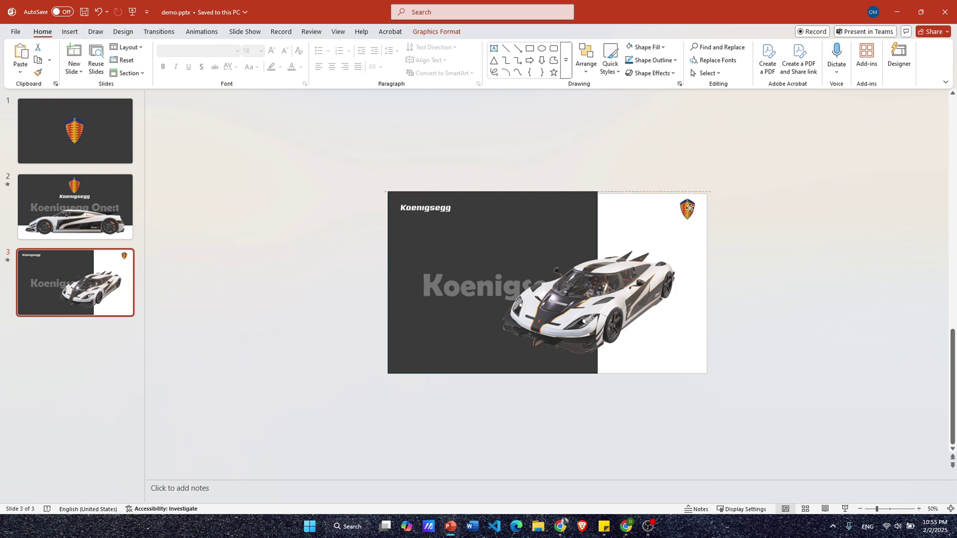
left_click(495, 284)
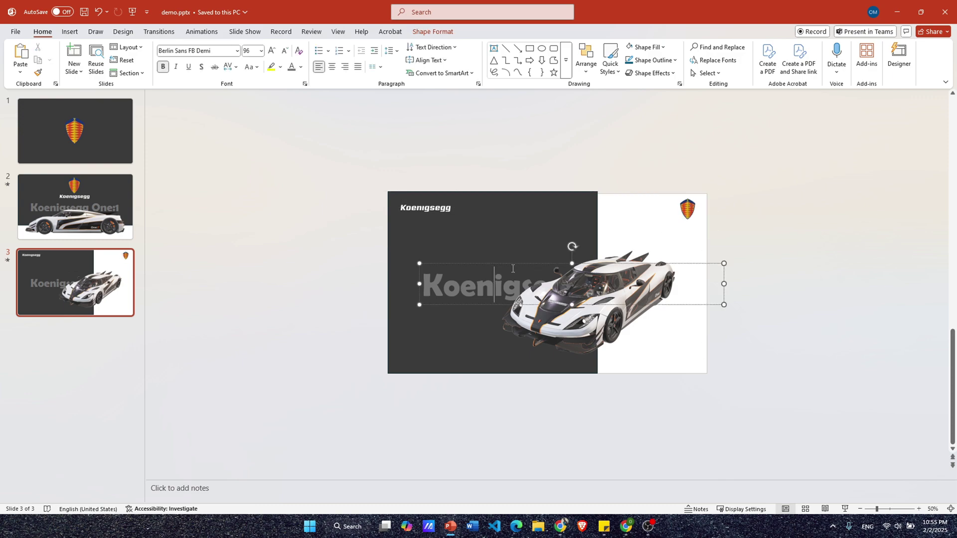
Step: Move the title below the wordmark, reduce it to 66 pt and make it white
left_click(516, 264)
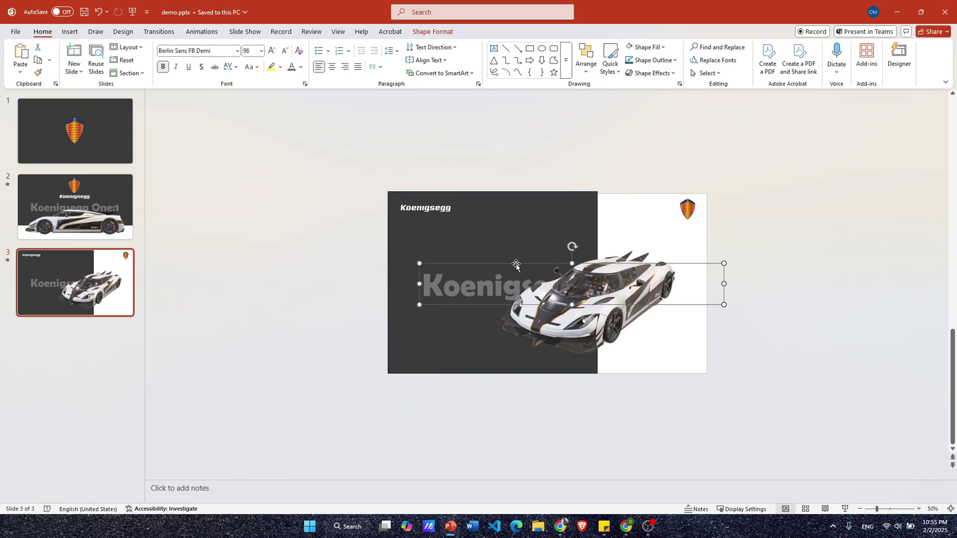
left_click_drag(516, 263, 492, 217)
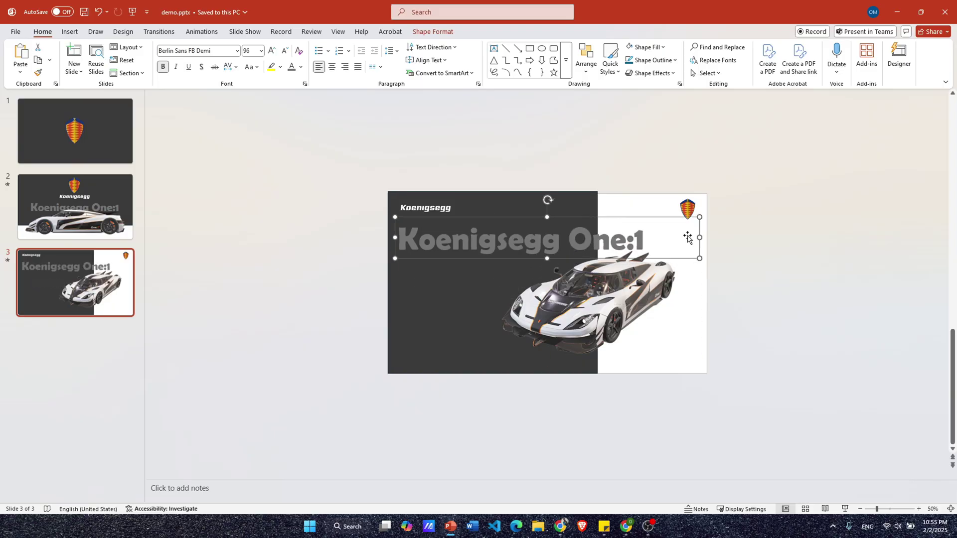
left_click(282, 51)
left_click(282, 51)
left_click(282, 50)
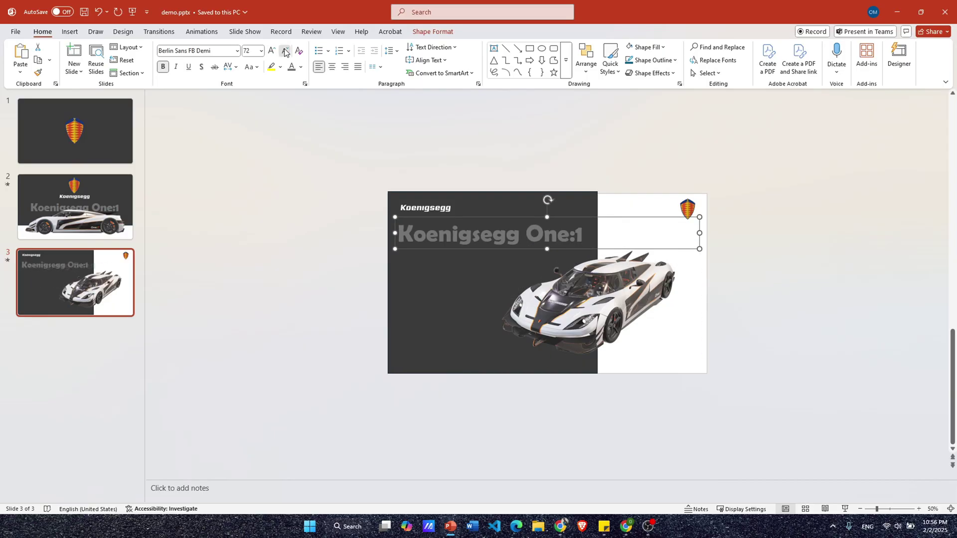
left_click(282, 51)
left_click(301, 67)
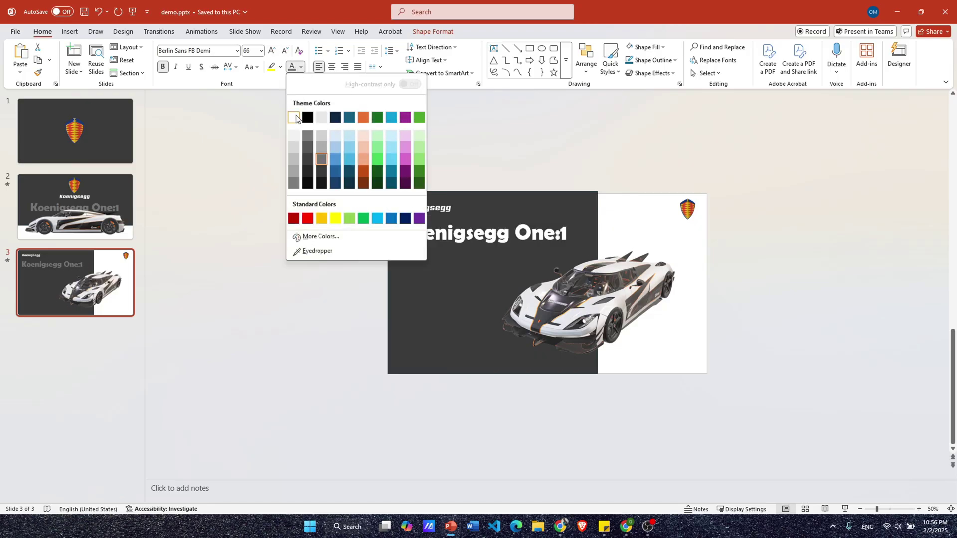
left_click(295, 115)
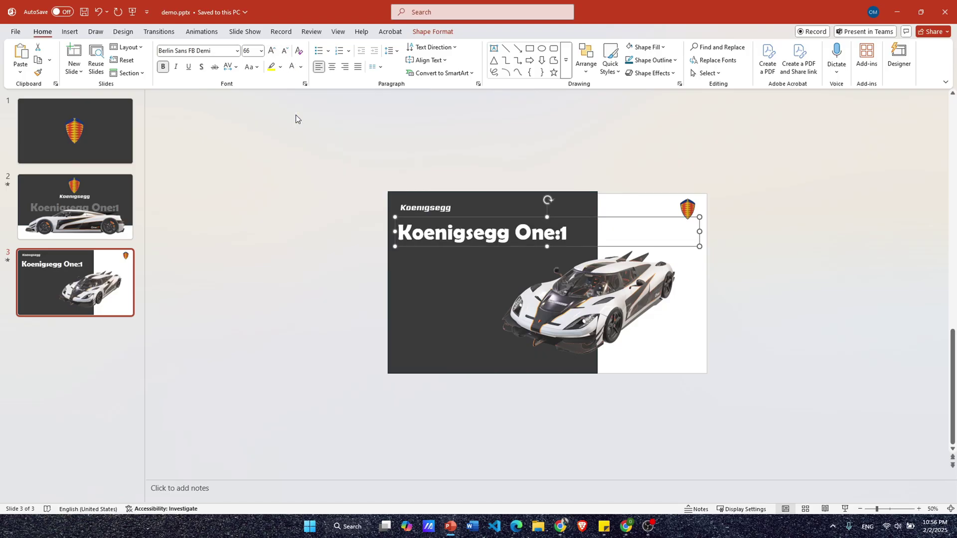
Step: Move the car up and to the right so it sits higher across the panel's edge
left_click_drag(630, 301, 645, 285)
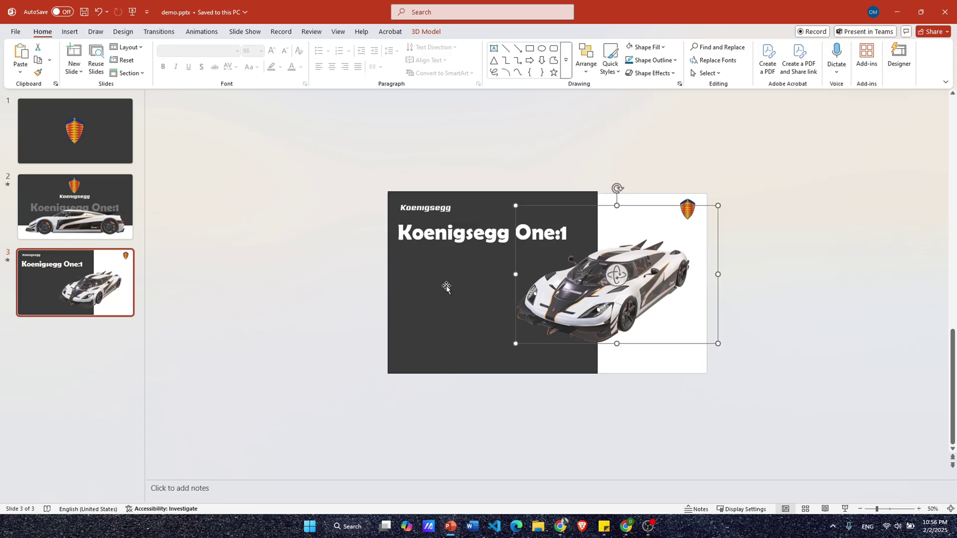
left_click(446, 287)
left_click(349, 254)
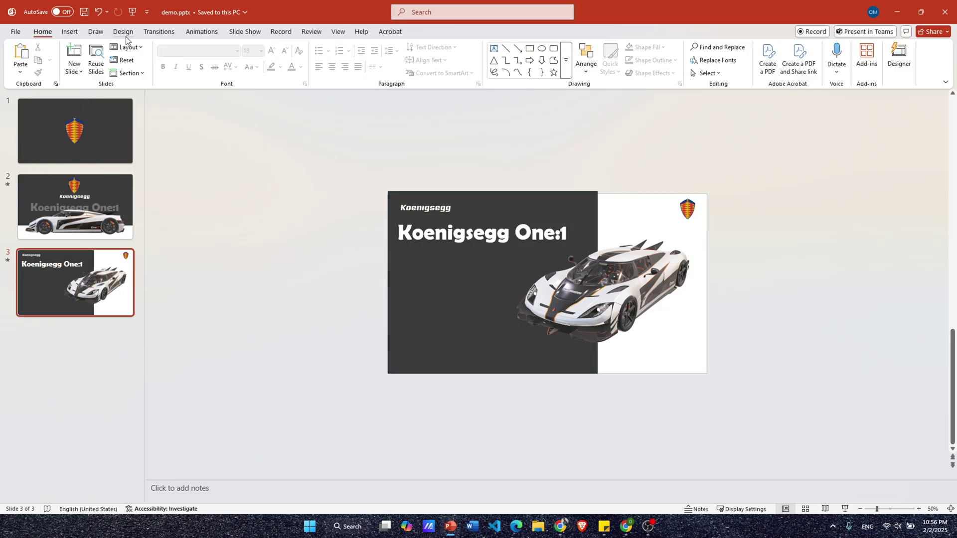
left_click(64, 33)
Step: Draw a straight horizontal line beneath the Koenigsegg One:1 title and fill it gold
left_click(220, 68)
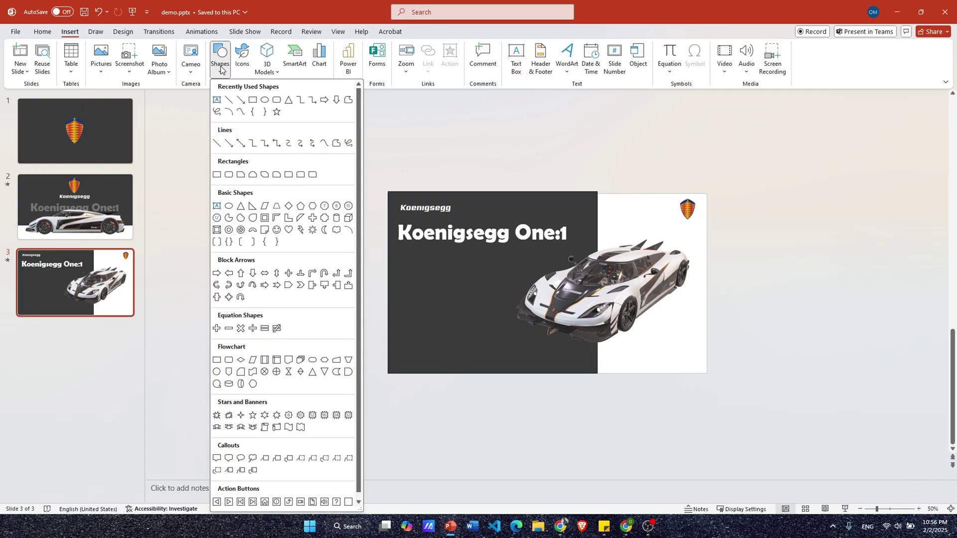
left_click(278, 99)
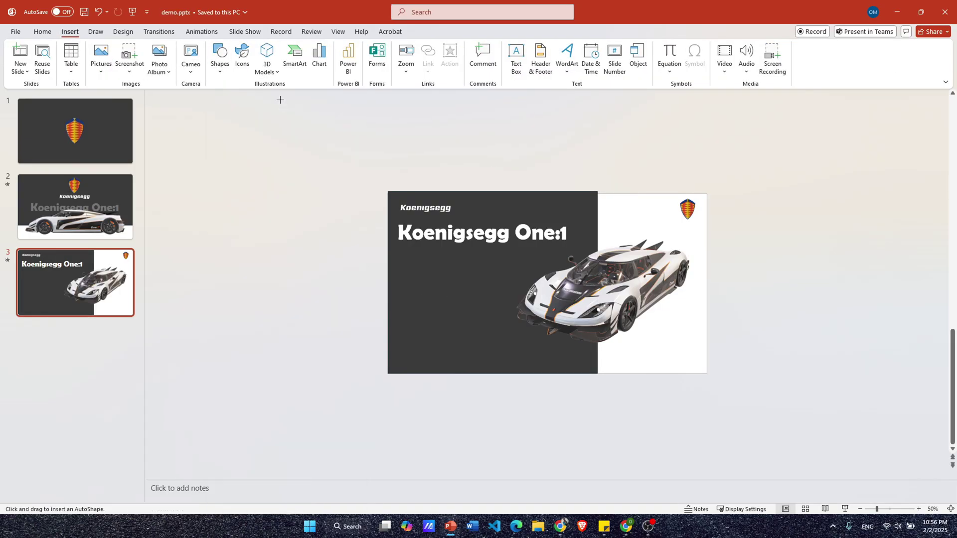
left_click_drag(402, 251, 551, 252)
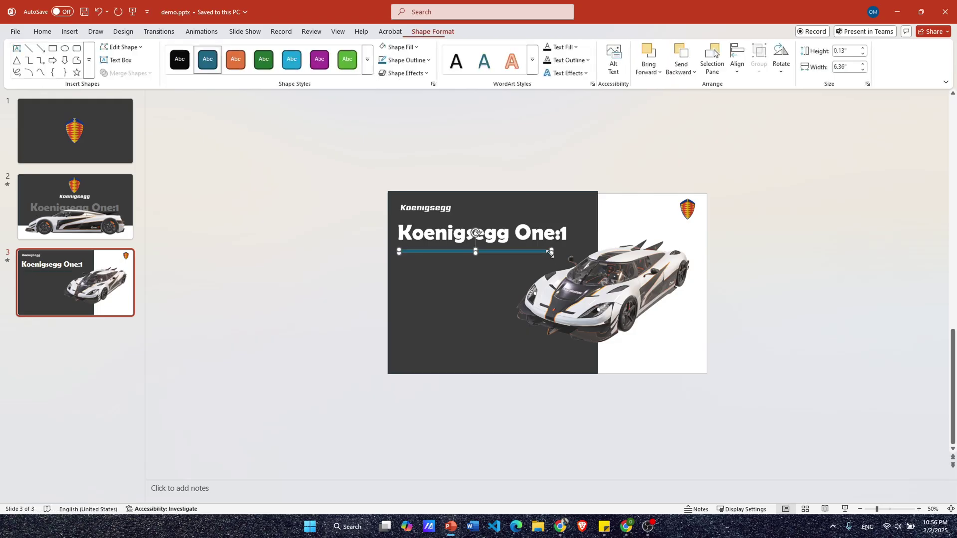
left_click(417, 48)
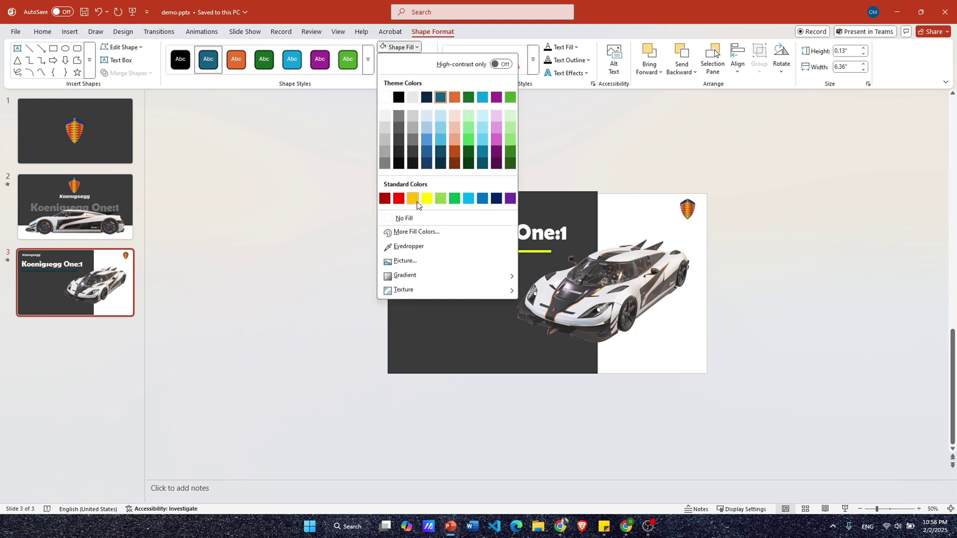
left_click(414, 201)
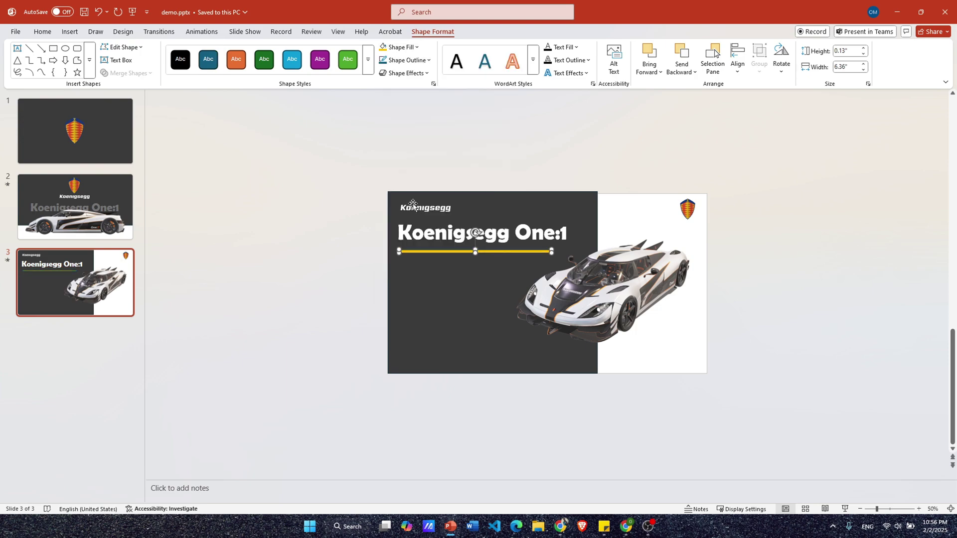
left_click(360, 275)
left_click(69, 31)
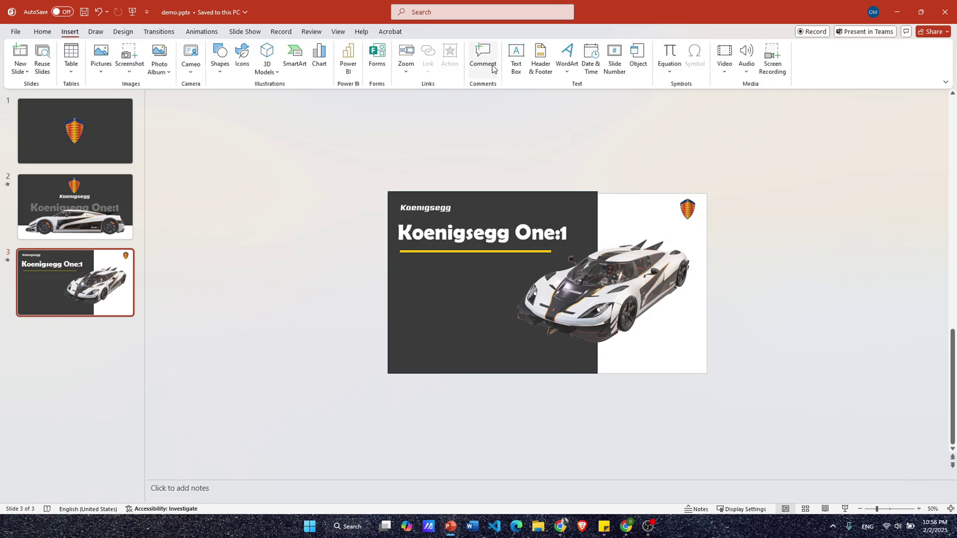
Step: Paste the One:1 power-to-weight paragraph into a text box under the gold line and widen it slightly
left_click(514, 67)
left_click_drag(401, 270, 506, 315)
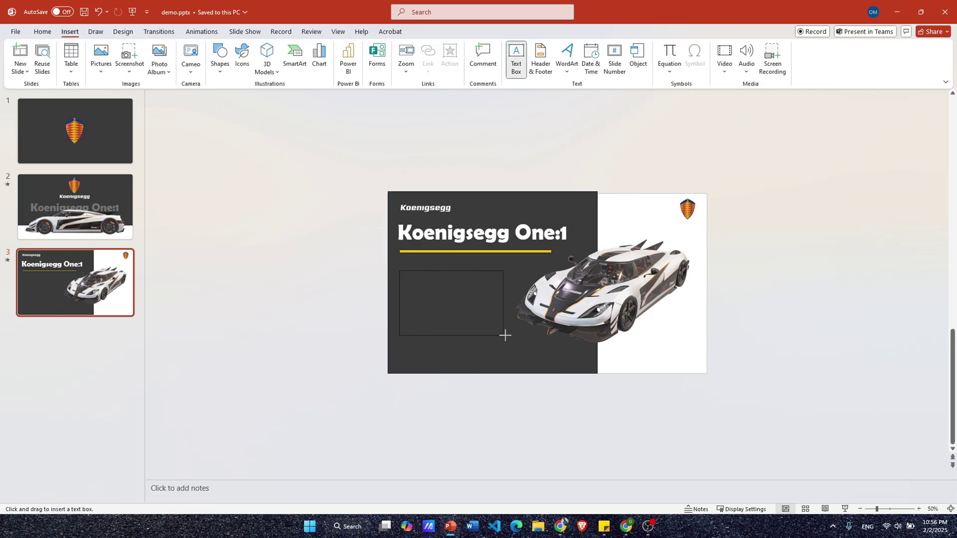
key("ctrl+v")
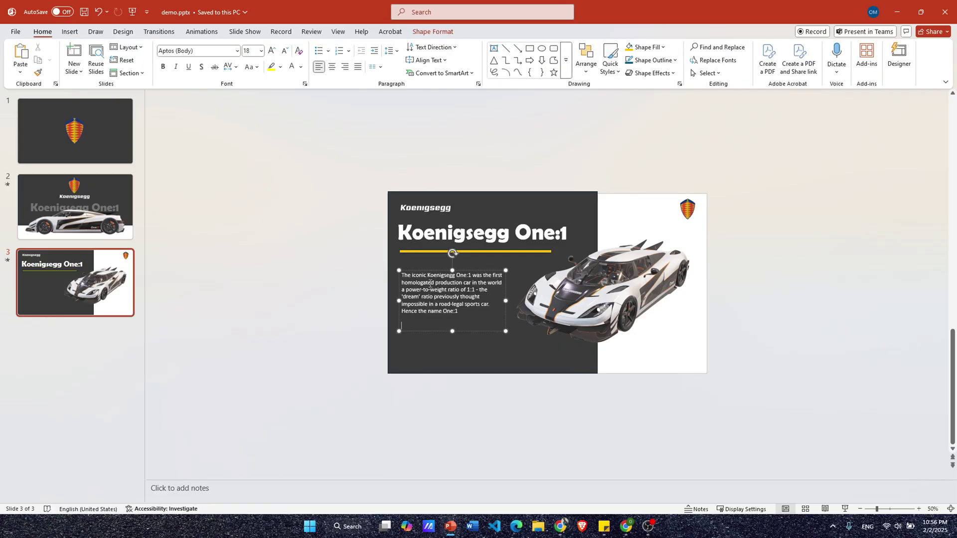
left_click_drag(452, 332, 452, 317)
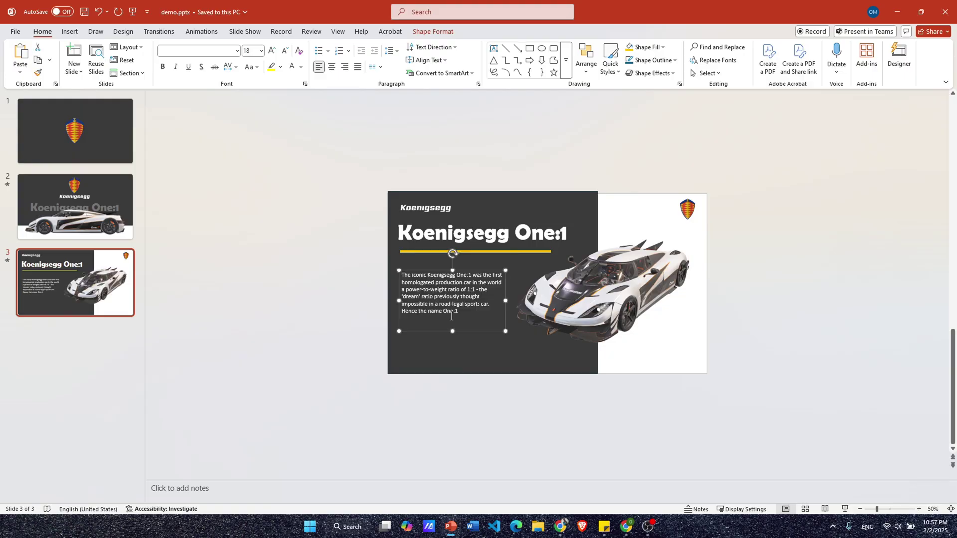
left_click_drag(505, 331, 510, 331)
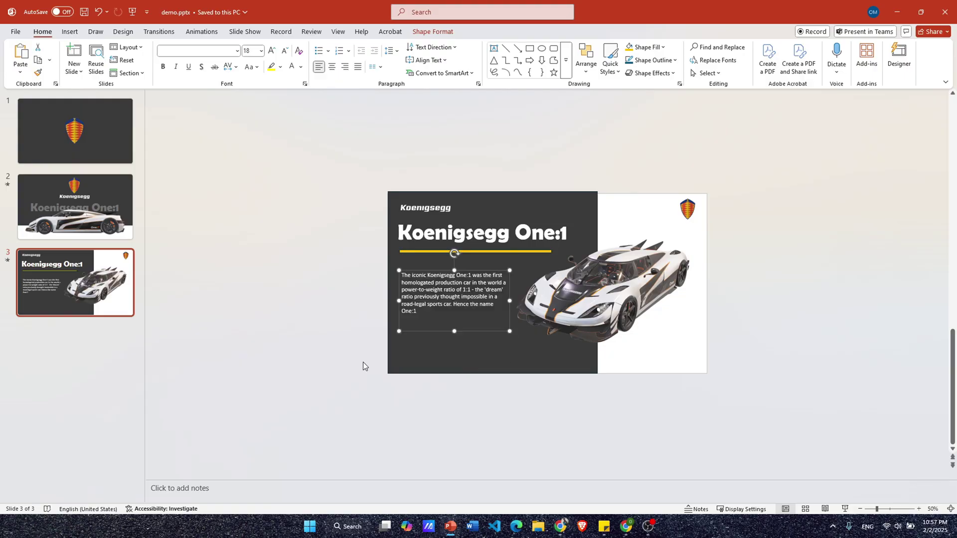
Step: Paste the Details label and the 1371 NM, 20 SEC, 197 KG stats below the paragraph
left_click(406, 336)
key("ctrl+v")
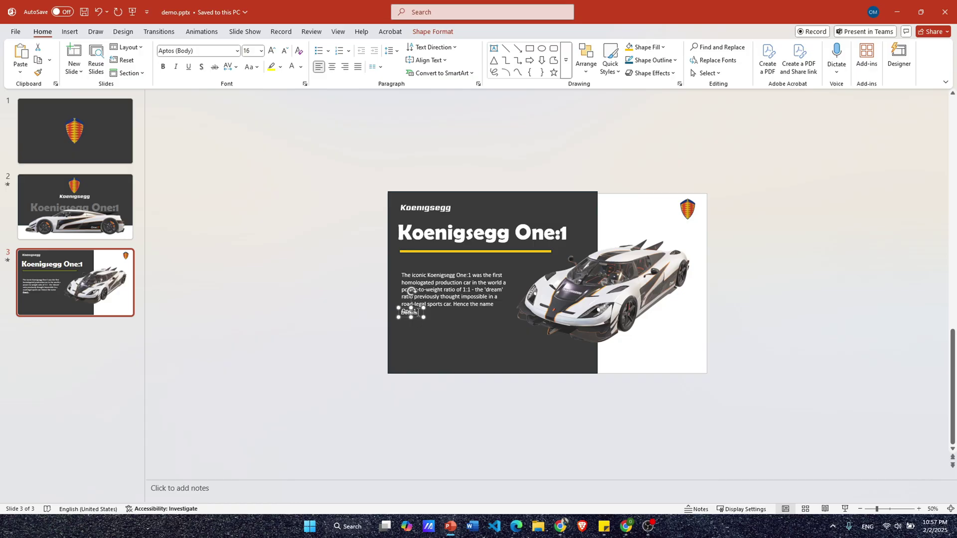
left_click_drag(418, 308, 419, 319)
key("ctrl+v")
left_click_drag(462, 324, 463, 336)
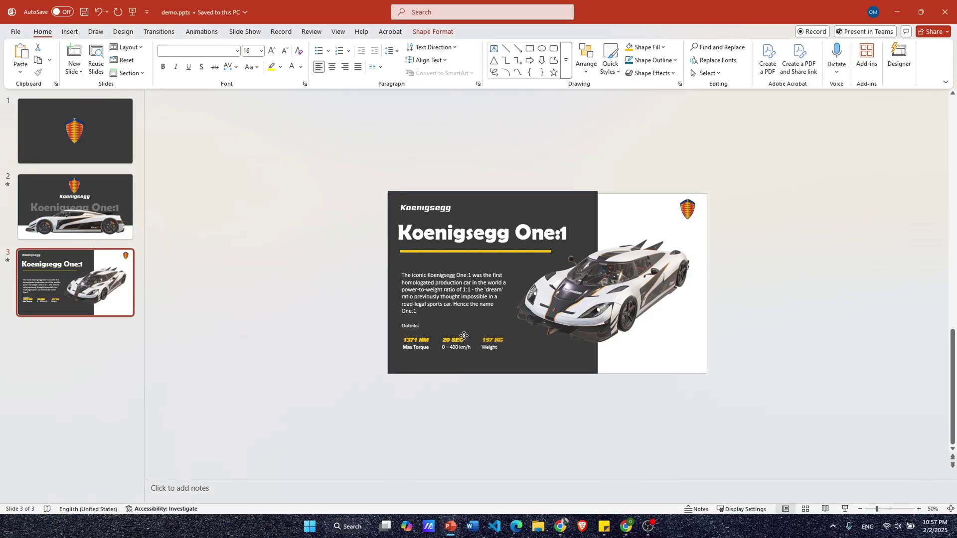
Step: Apply a Morph transition to slide 3
key("Escape")
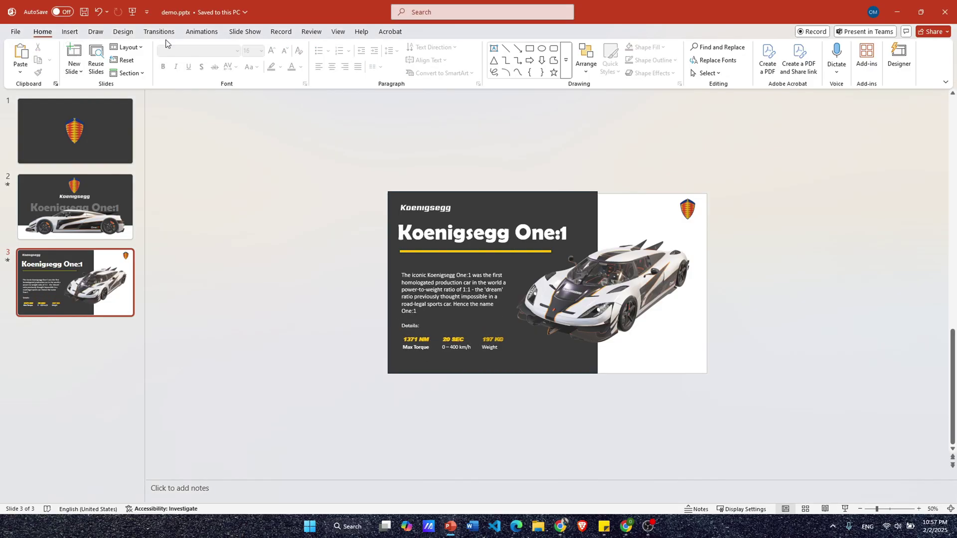
left_click(159, 31)
left_click(104, 58)
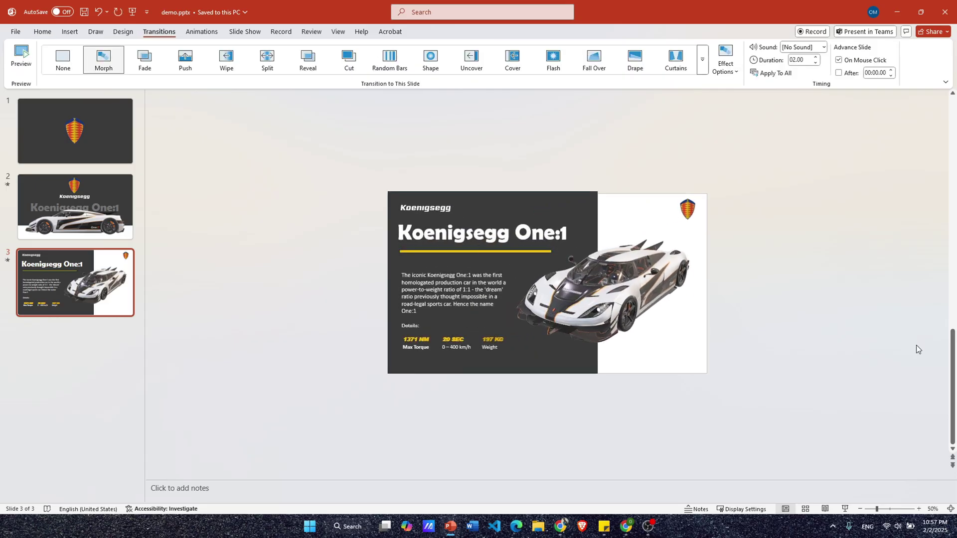
Step: Duplicate slide 3 as slide 4 and narrow its dark left panel
right_click(79, 264)
left_click(115, 123)
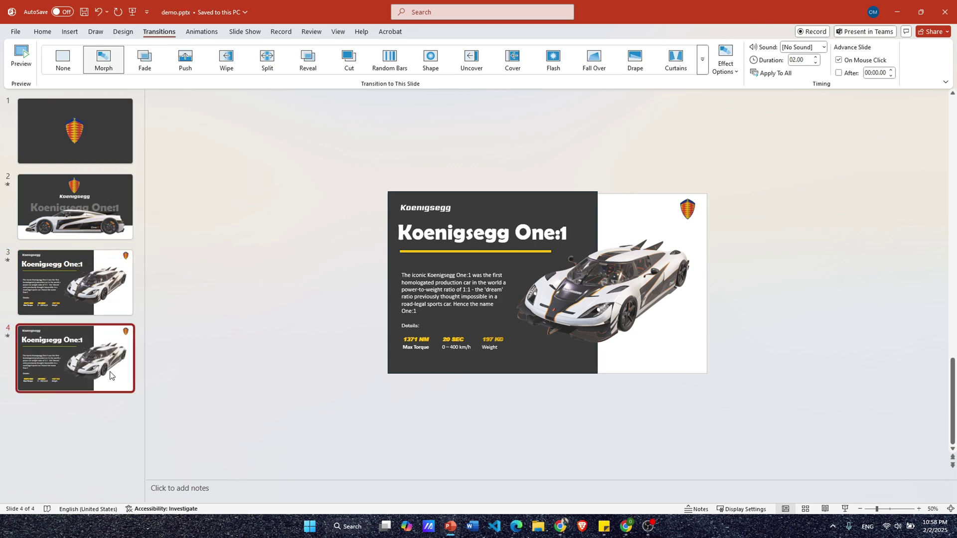
left_click(571, 208)
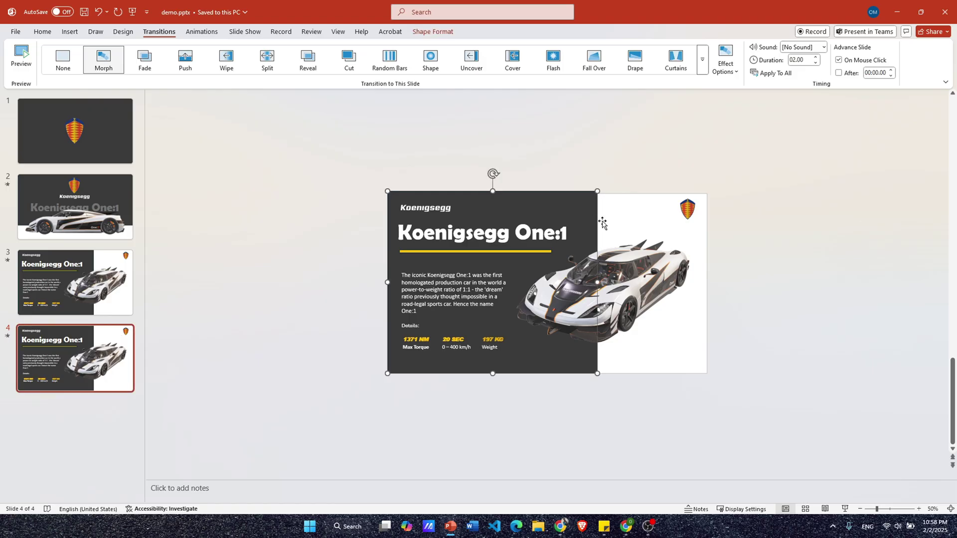
left_click_drag(597, 190, 547, 195)
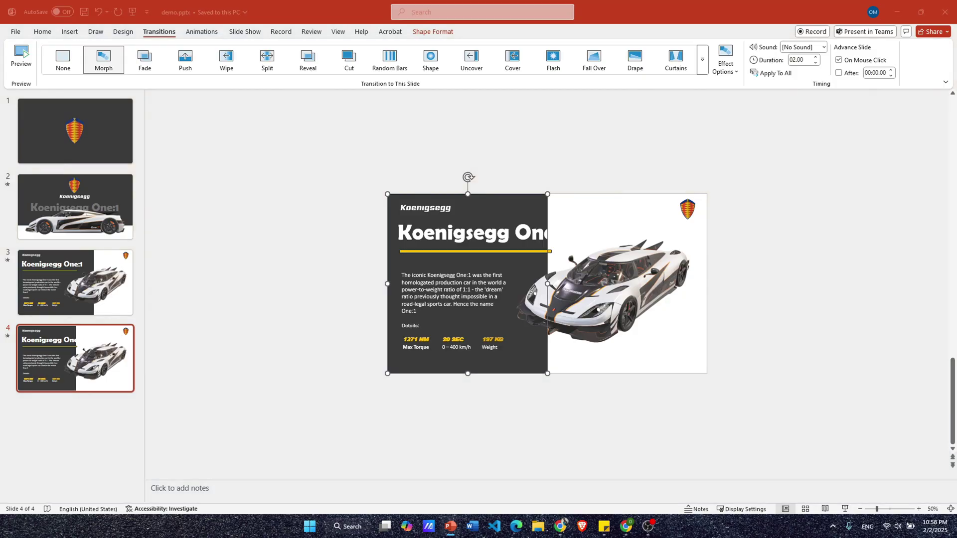
Step: Shrink the title to 54 pt and shorten the gold line to fit the narrower panel
left_click(491, 229)
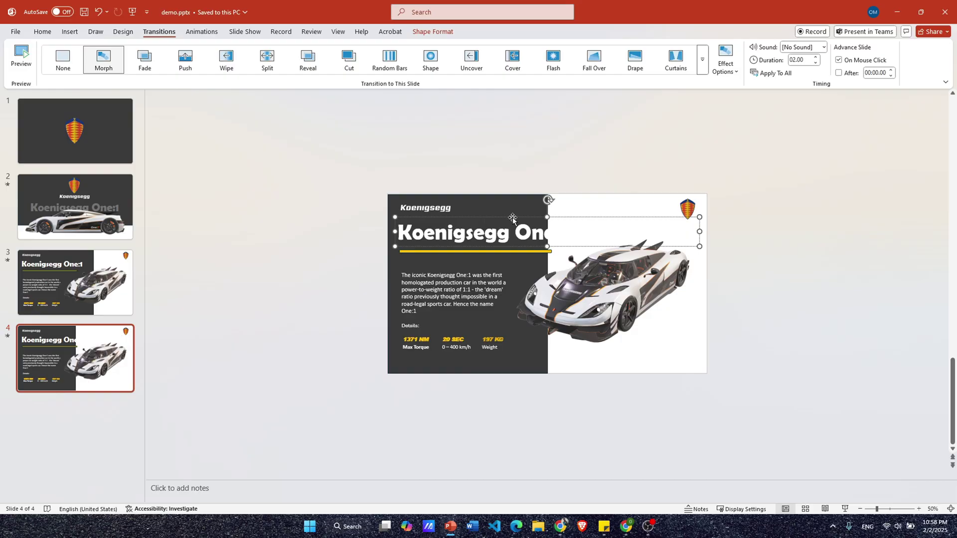
left_click(513, 218)
left_click(42, 31)
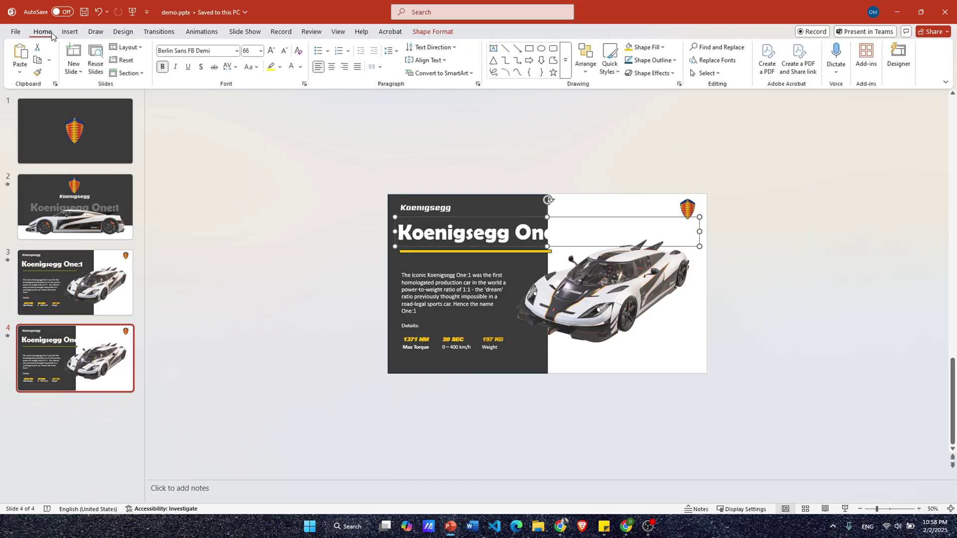
left_click(284, 50)
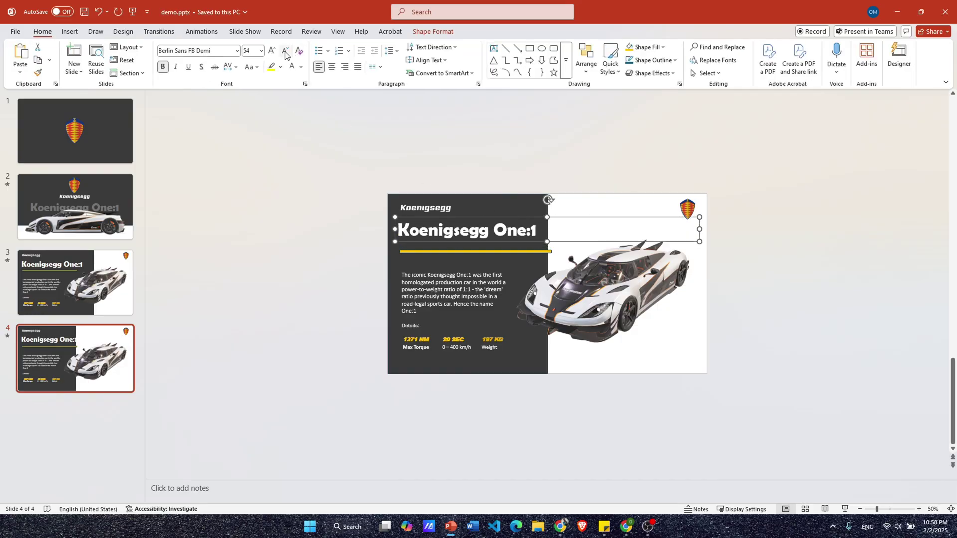
left_click(509, 263)
left_click(548, 252)
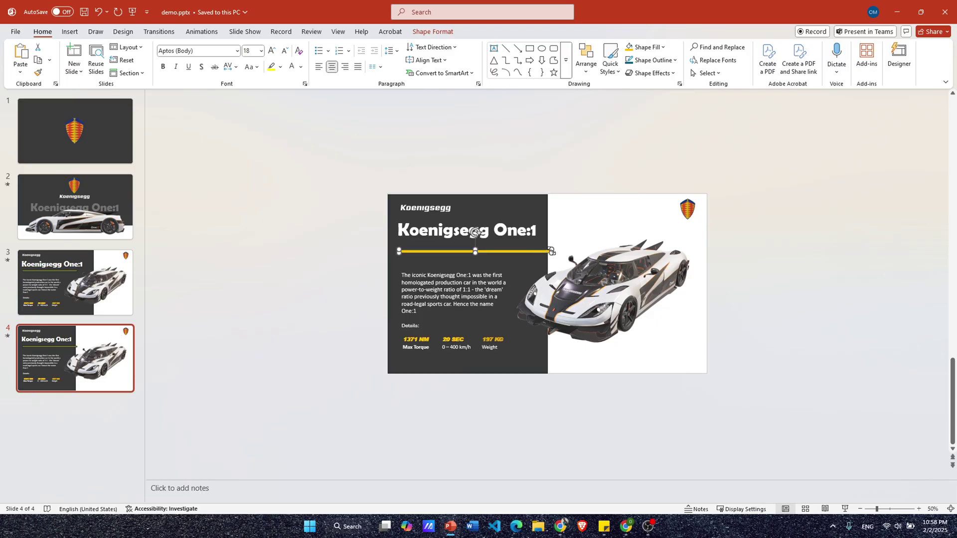
left_click_drag(551, 252, 516, 248)
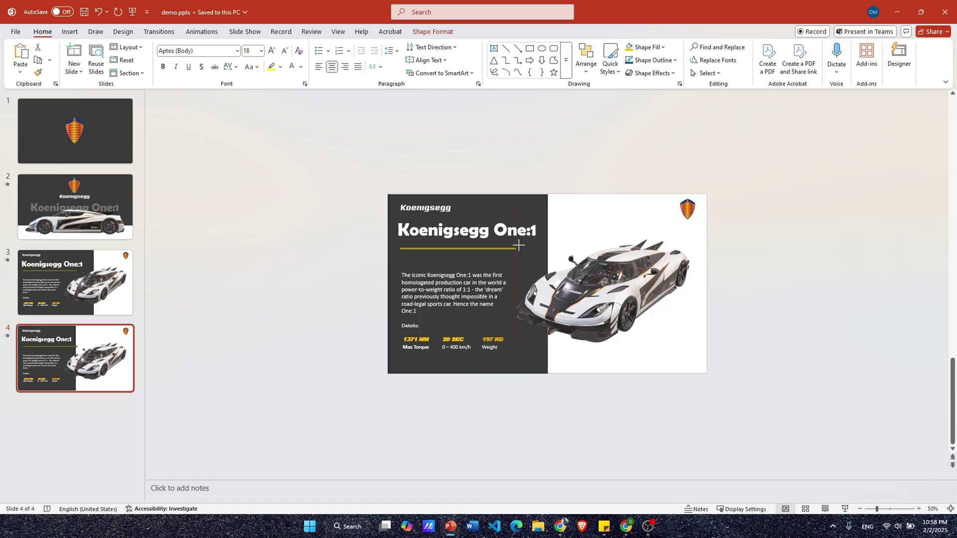
Step: Replace the paragraph with the shorter megawatt sentence and move it and the Details label up
left_click(468, 294)
key("ctrl+a")
type("With one megawatt of power, it was the world's first production megacar.")
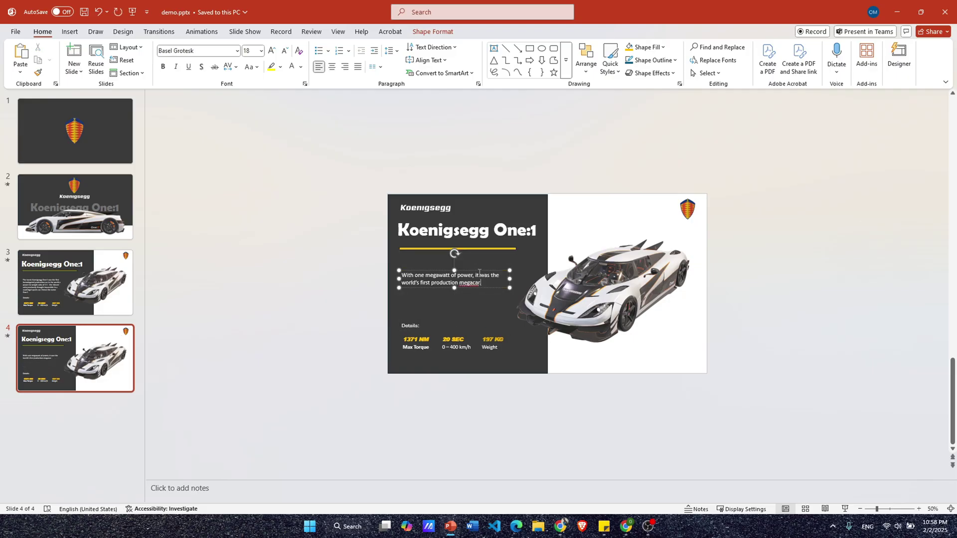
left_click_drag(471, 271, 469, 257)
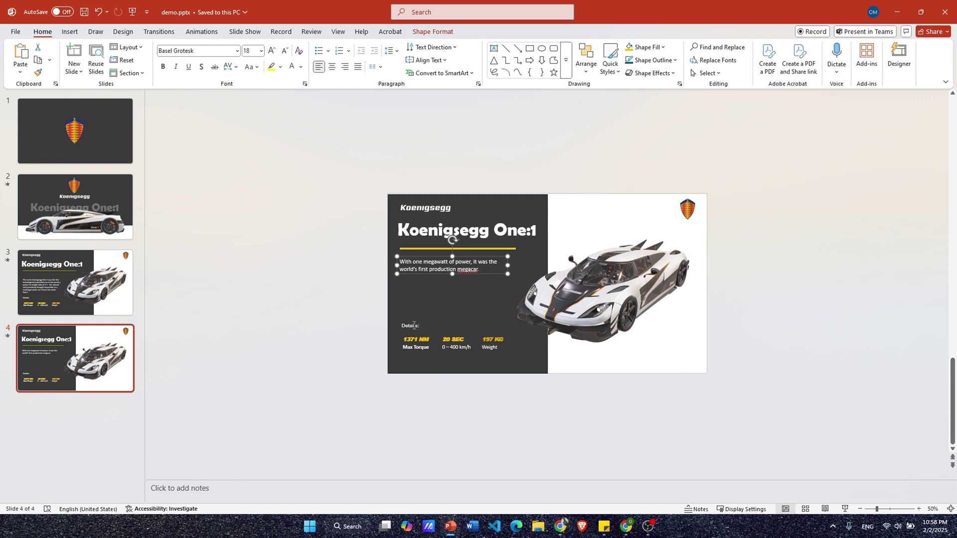
left_click_drag(414, 325, 412, 282)
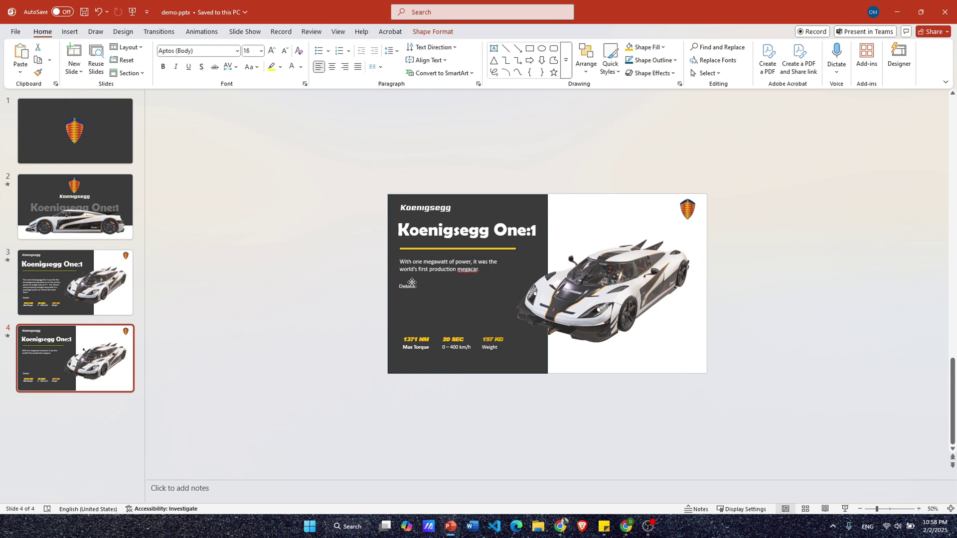
Step: Stack the 1371 NM torque, 20 SEC and 197 KG stats in one column under Details
left_click(422, 342)
left_click(424, 347, "shift")
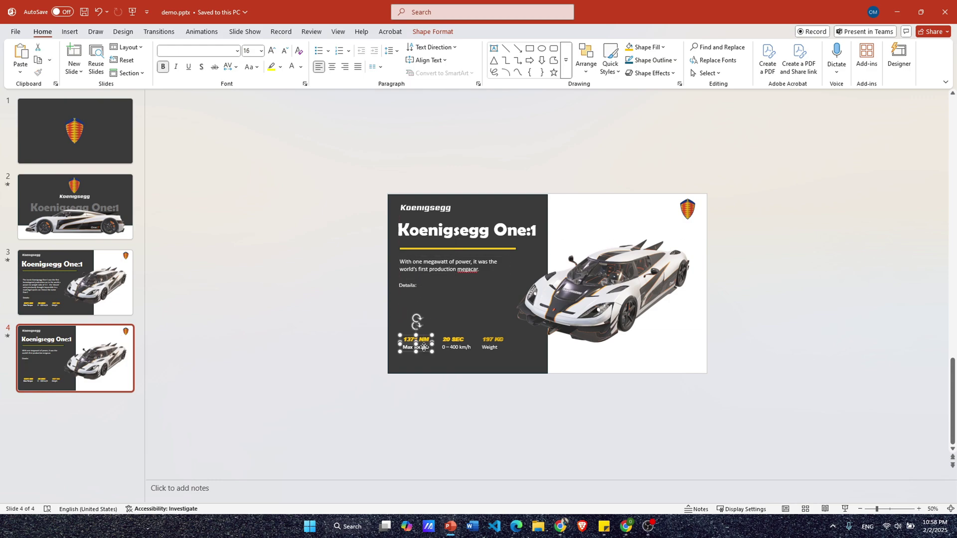
left_click_drag(426, 338, 422, 298)
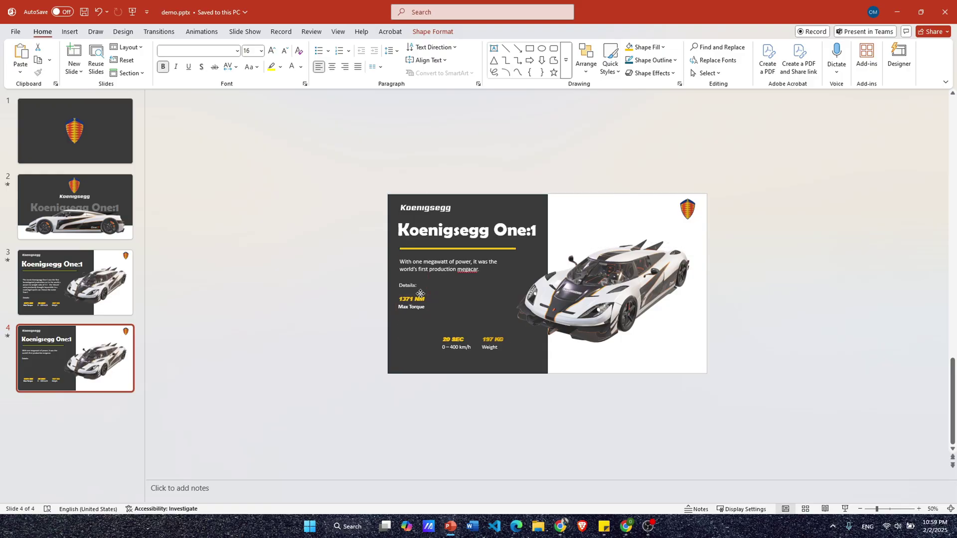
left_click(463, 347)
left_click(455, 339, "shift")
left_click_drag(463, 335, 420, 317)
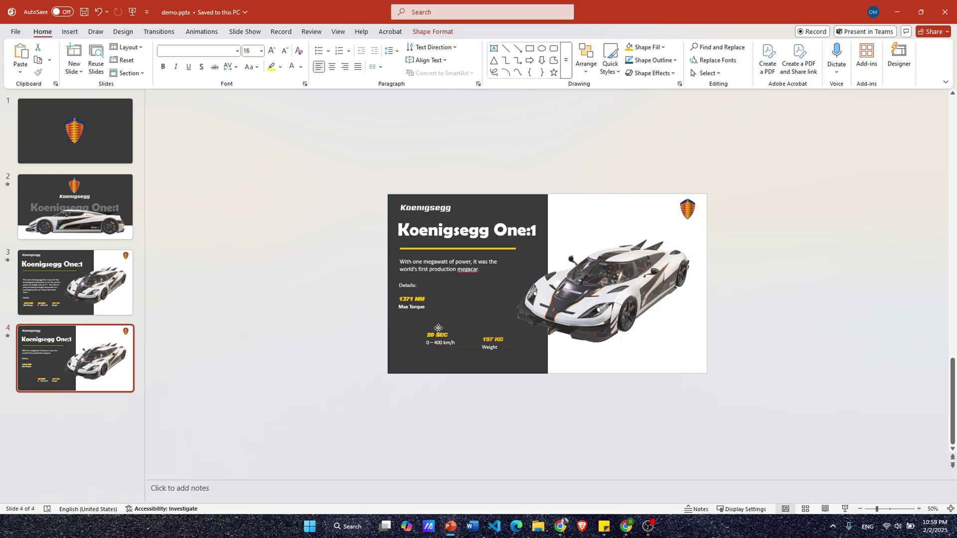
left_click(493, 340)
left_click(491, 347)
left_click(505, 337, "shift")
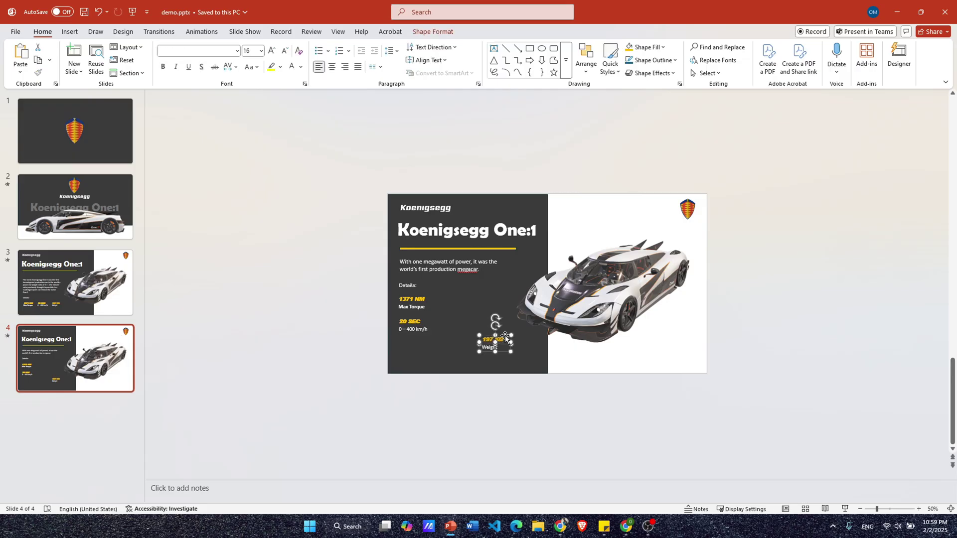
left_click_drag(505, 337, 421, 339)
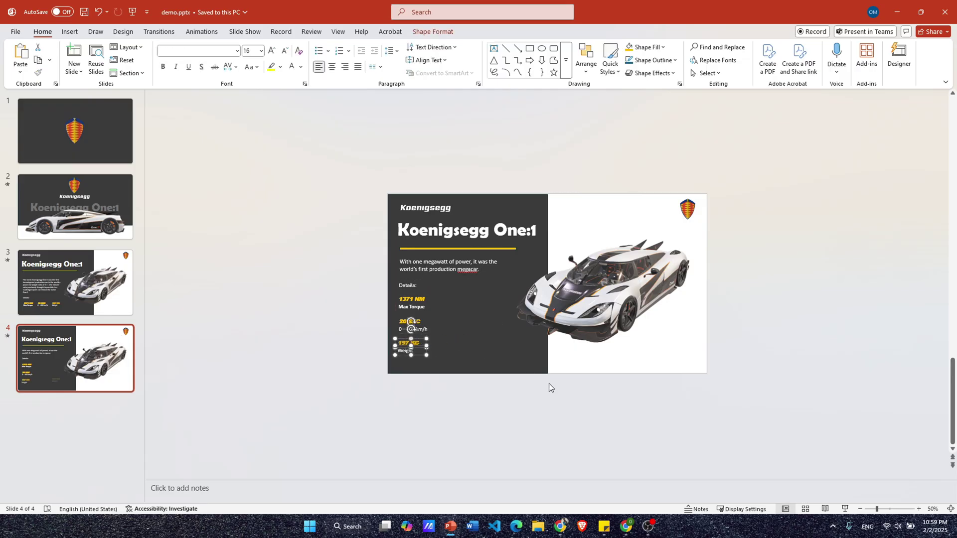
left_click(604, 296)
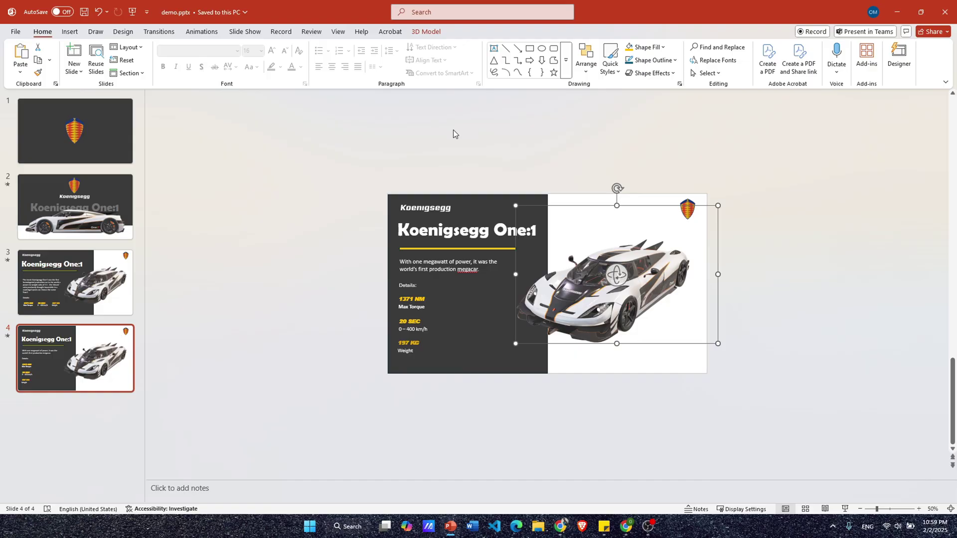
Step: Turn the slide 4 car to the rear preset view and move it left onto the dark panel
left_click(426, 33)
left_click(303, 73)
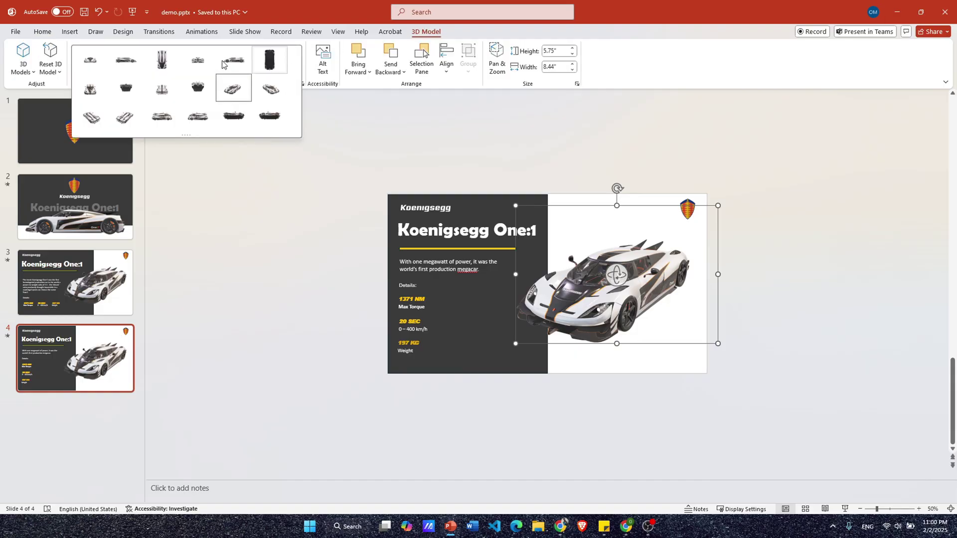
left_click(198, 62)
left_click_drag(648, 253, 573, 279)
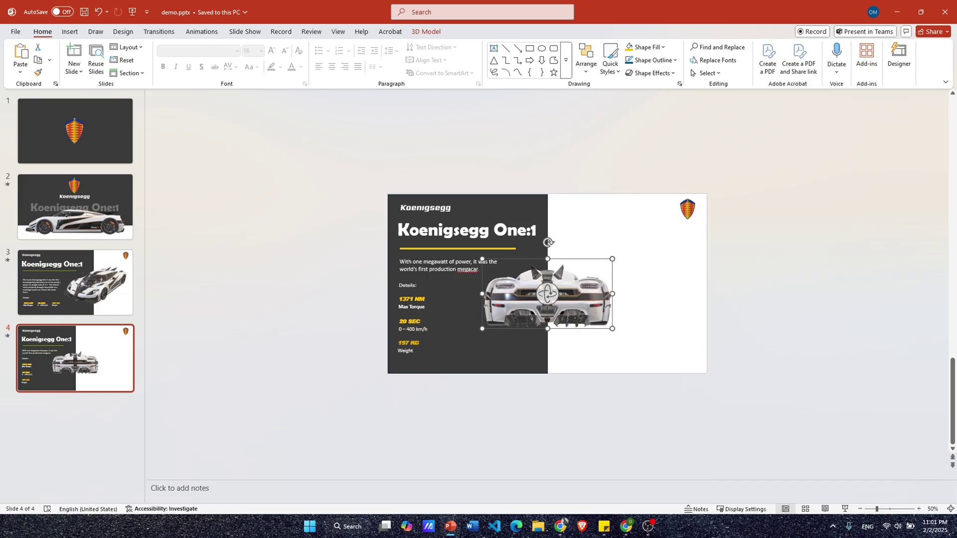
Step: Paste the FOCUSED ON ULTIMATE PERFORMANCE heading and paragraph onto slide 4
key("ctrl+v")
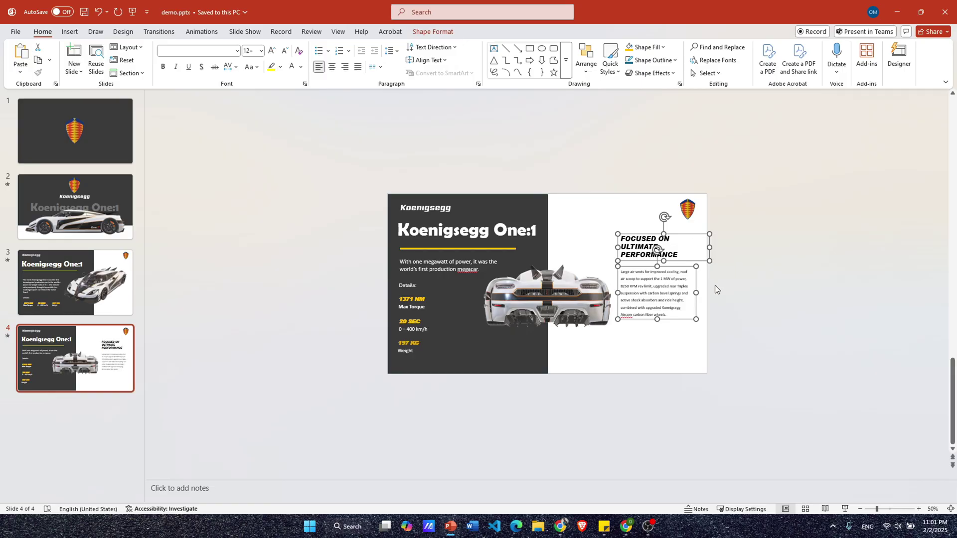
left_click(682, 343)
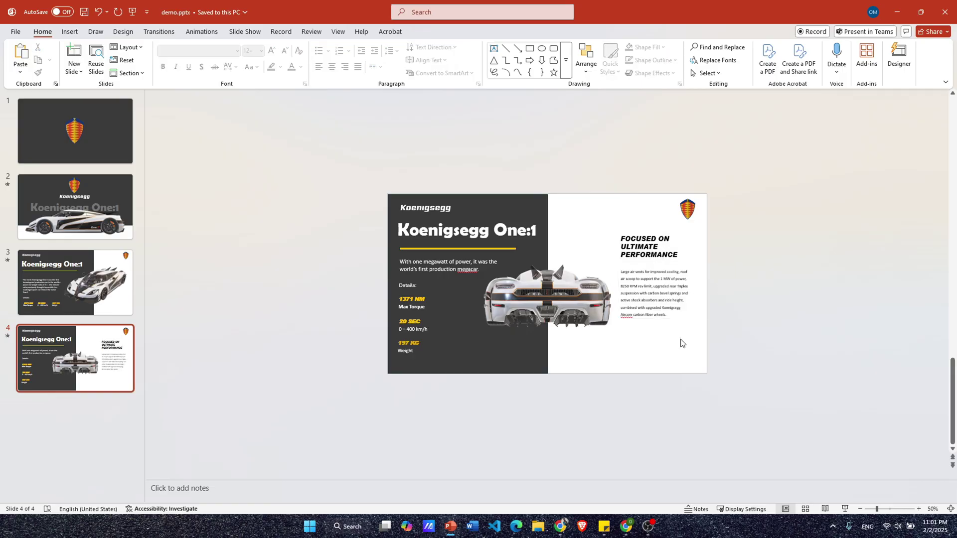
right_click(105, 344)
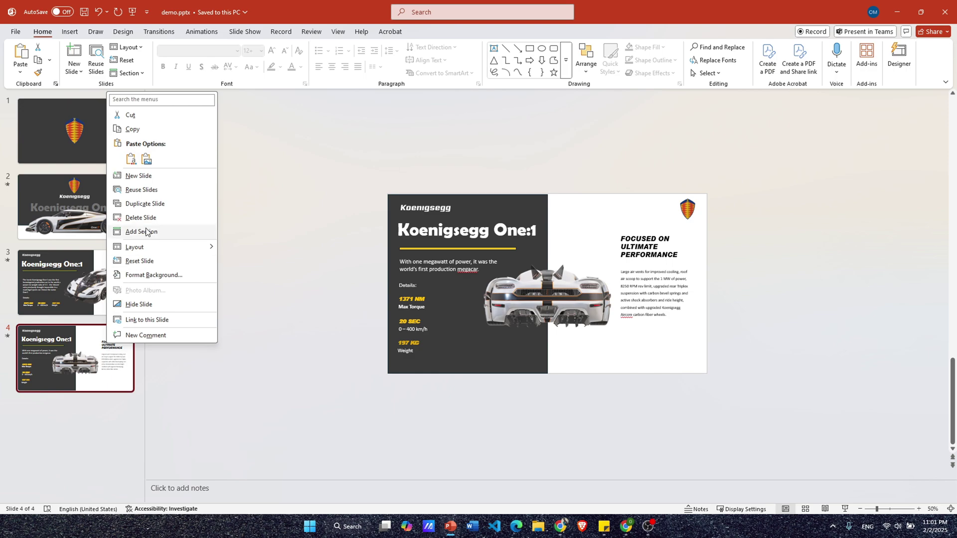
Step: Duplicate slide 4, then shrink the car and park it above the new slide
left_click(144, 204)
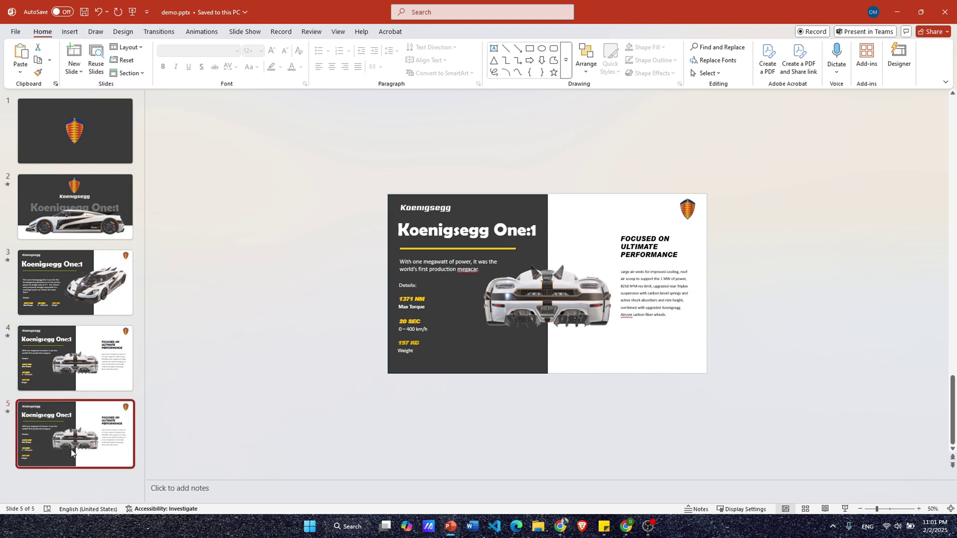
left_click(542, 318)
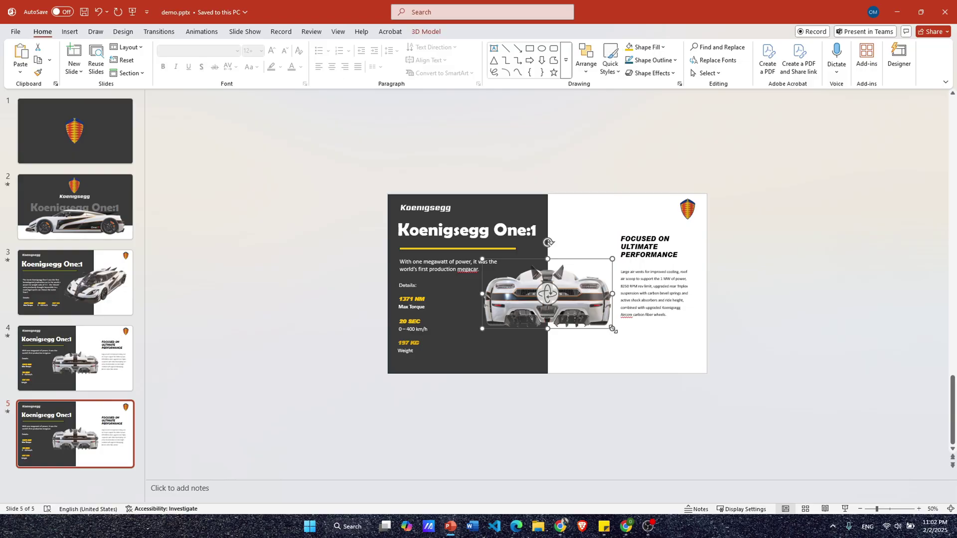
left_click_drag(516, 278, 553, 173)
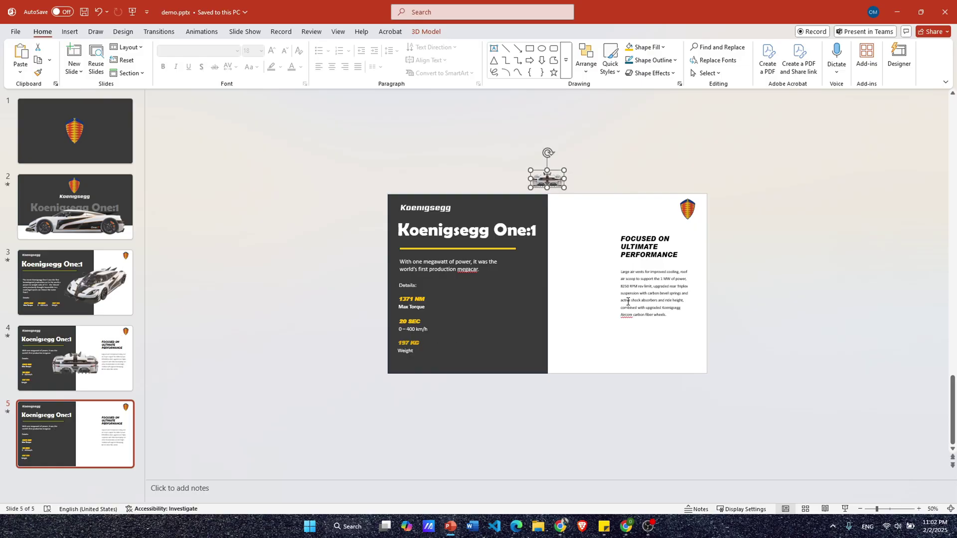
Step: Move the logo, heading and paragraph off the slide's right edge
left_click(628, 301)
left_click(638, 249, "shift")
left_click(690, 211, "shift")
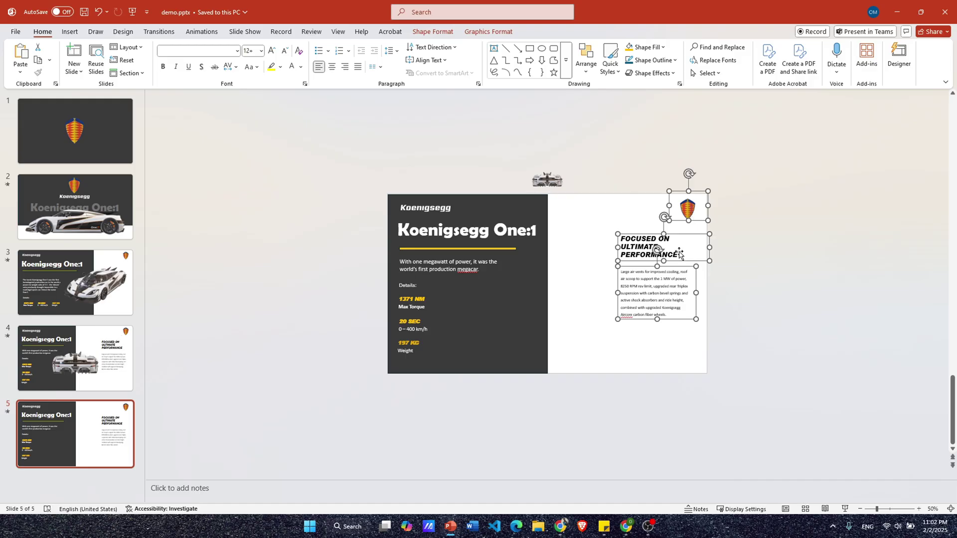
left_click_drag(679, 253, 775, 255)
Step: Move the Koenigsegg text, title, yellow line, paragraph, Details label and stats off the left edge
left_click(434, 208)
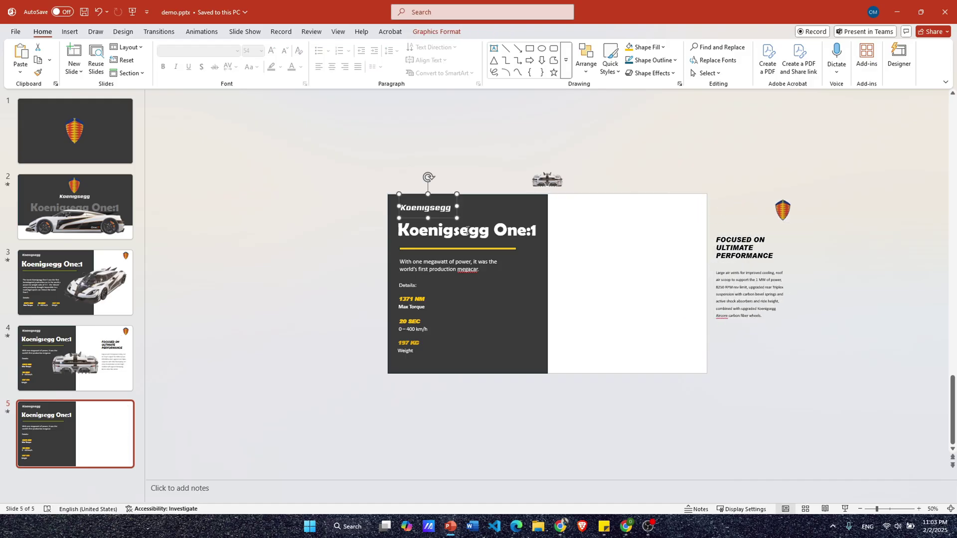
left_click(467, 230, "shift")
left_click(472, 250, "shift")
left_click(471, 248, "shift")
left_click(501, 211, "shift")
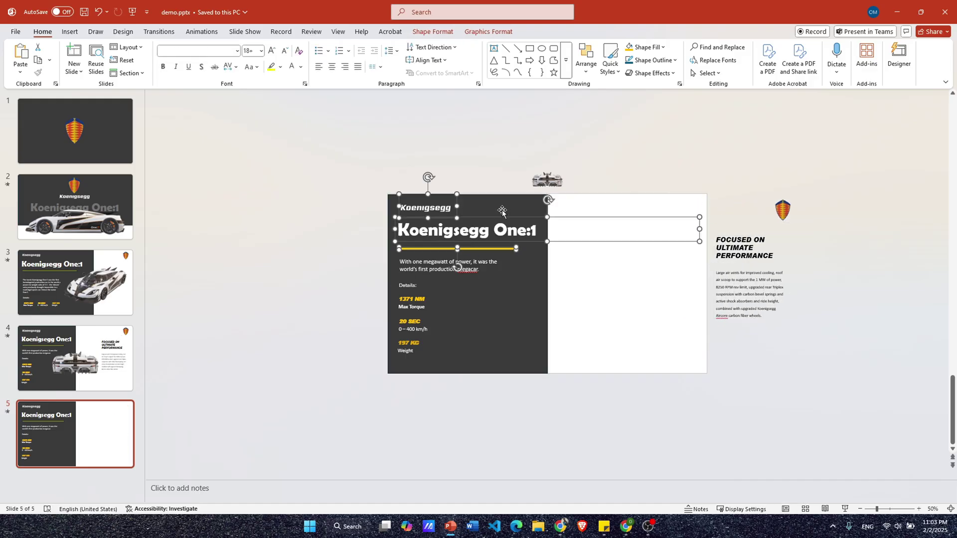
left_click(457, 268, "shift")
left_click(410, 287, "shift")
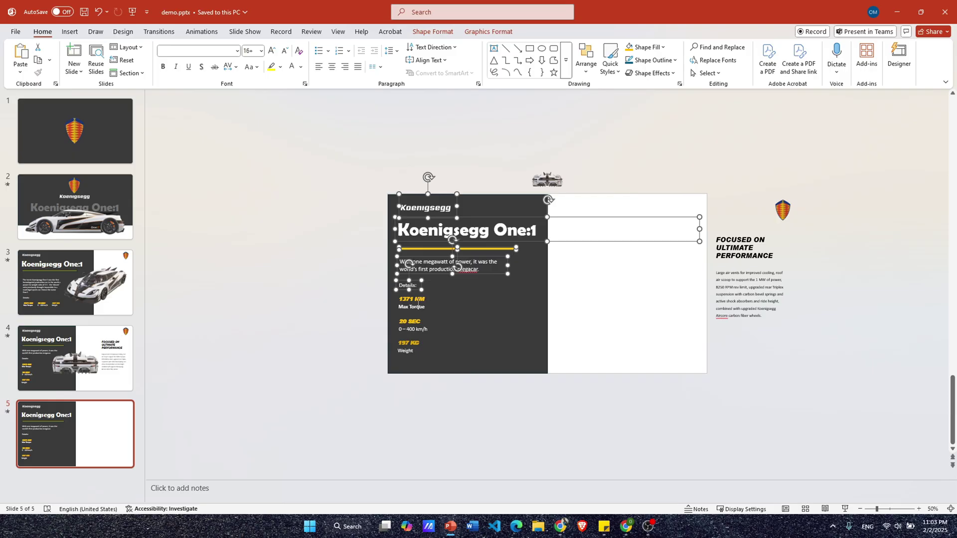
left_click(416, 303, "shift")
left_click(413, 312, "shift")
left_click(413, 325, "shift")
left_click(411, 346, "shift")
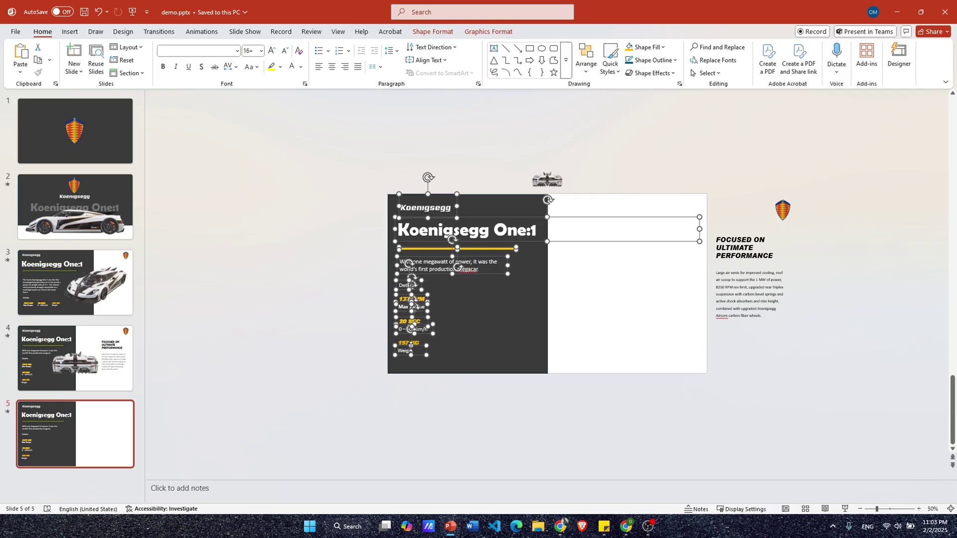
left_click(404, 342, "shift")
left_click_drag(429, 274, 275, 275)
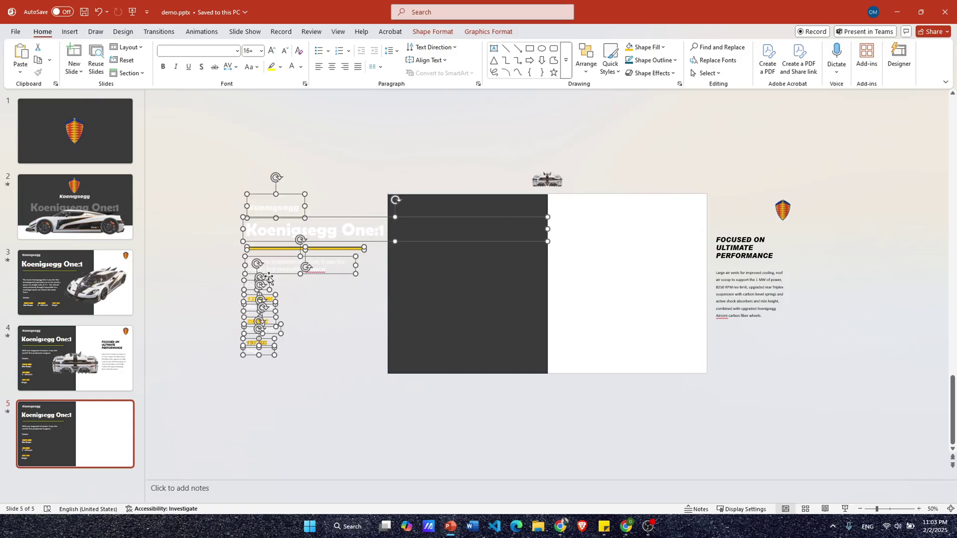
Step: Stretch the dark panel across the full width of slide 5
left_click(534, 283)
left_click_drag(547, 283, 707, 284)
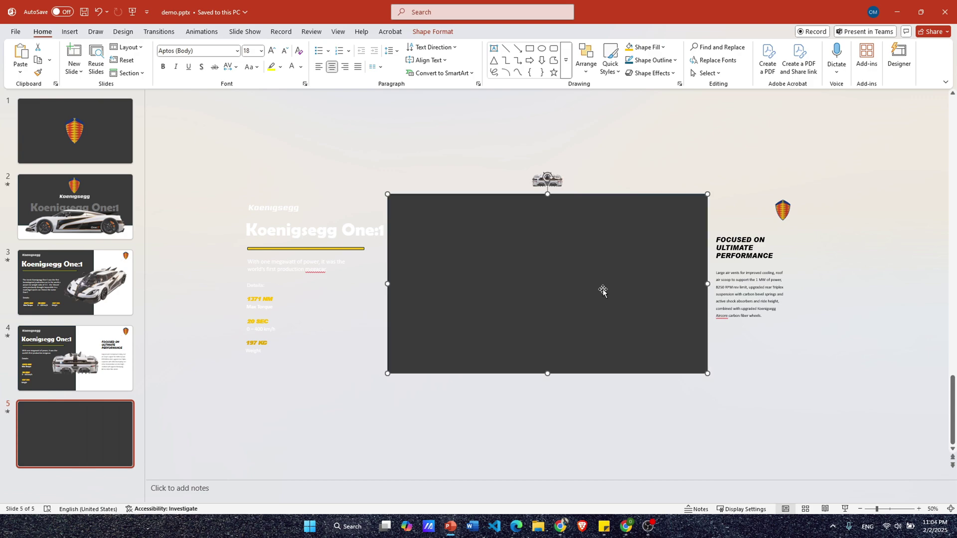
left_click(131, 222)
Step: Copy slide 2's crest and Koenigsegg wordmark, centre them on slide 5, and apply Morph
left_click(549, 222)
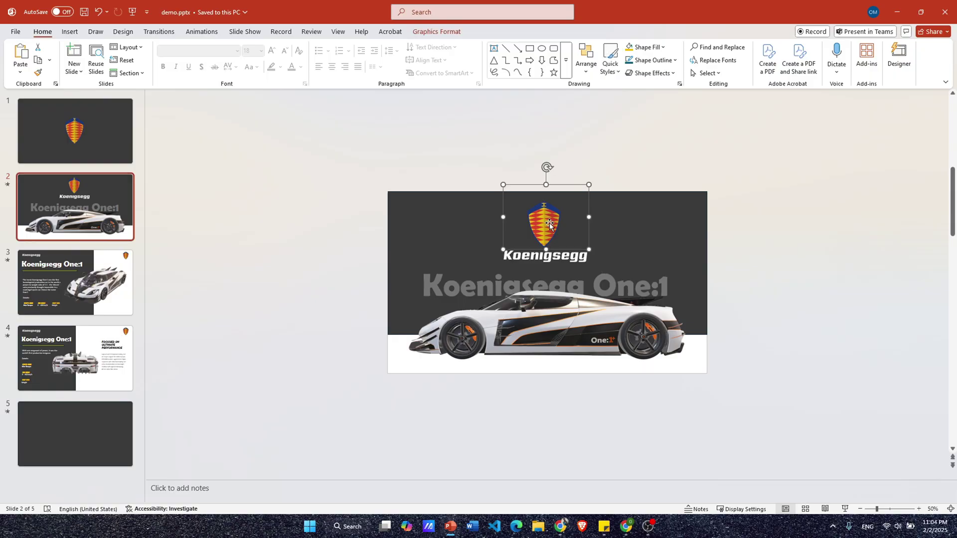
left_click(559, 257, "shift")
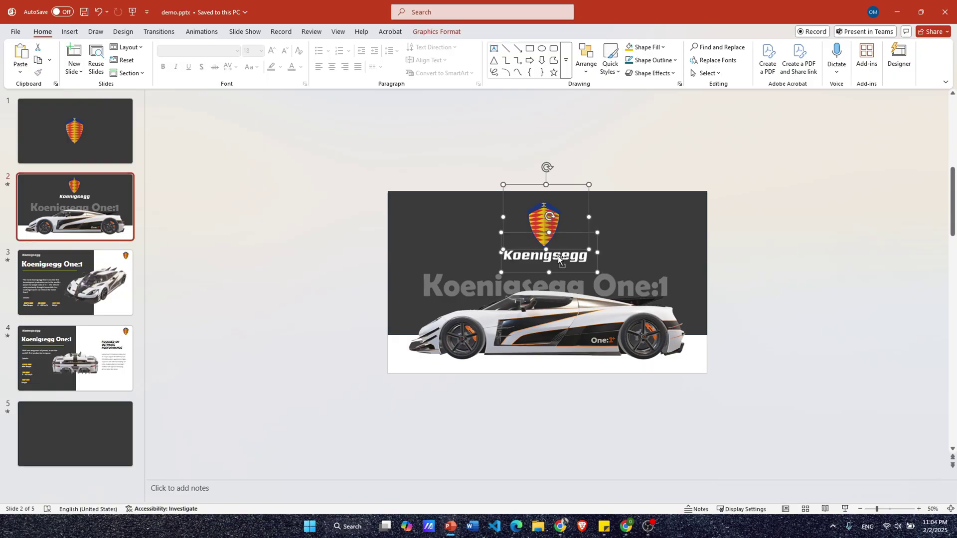
key("ctrl+c")
left_click(70, 418)
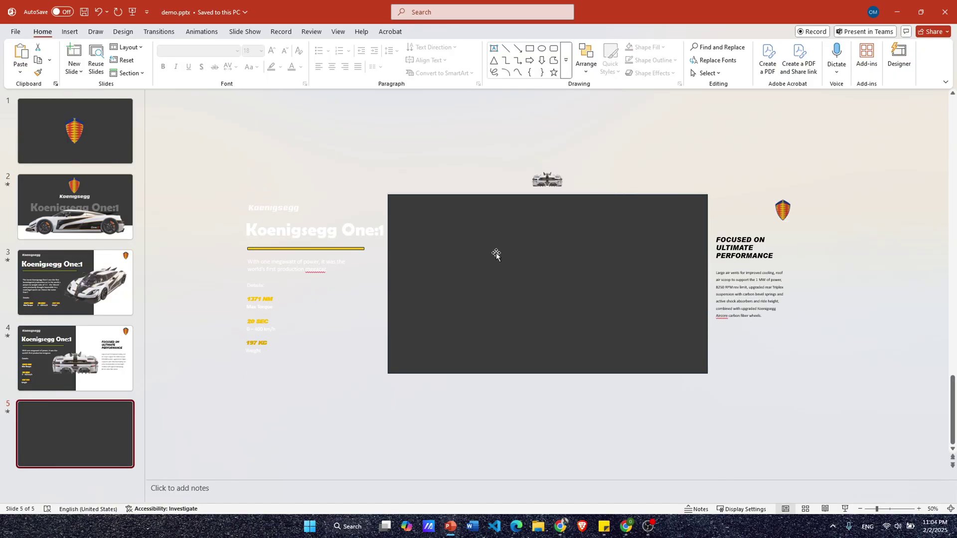
key("ctrl+v")
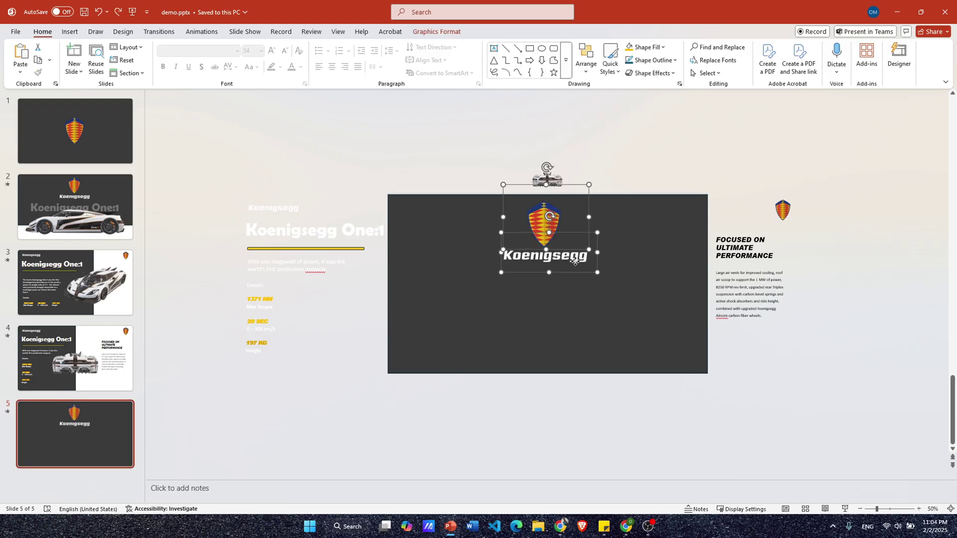
left_click_drag(575, 262, 577, 306)
left_click(422, 164)
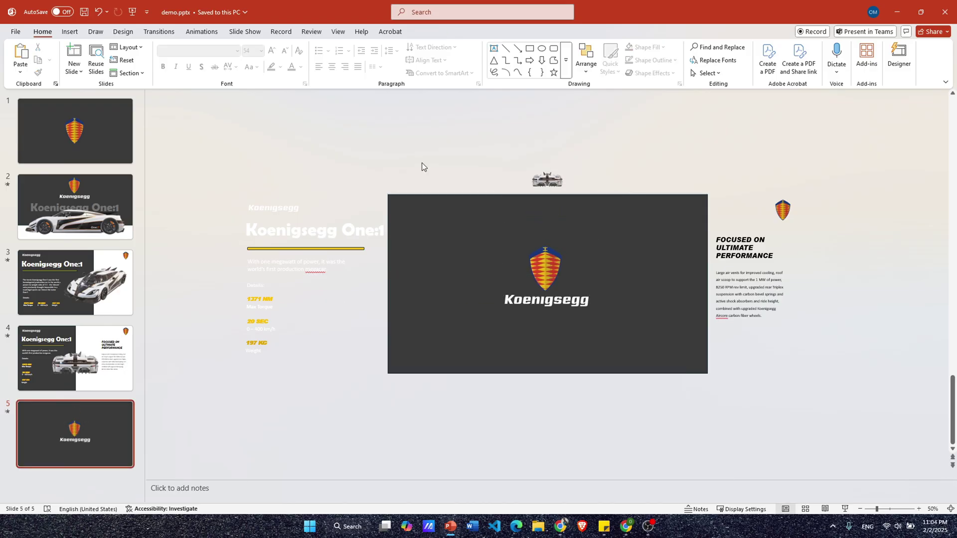
left_click(148, 34)
left_click(103, 64)
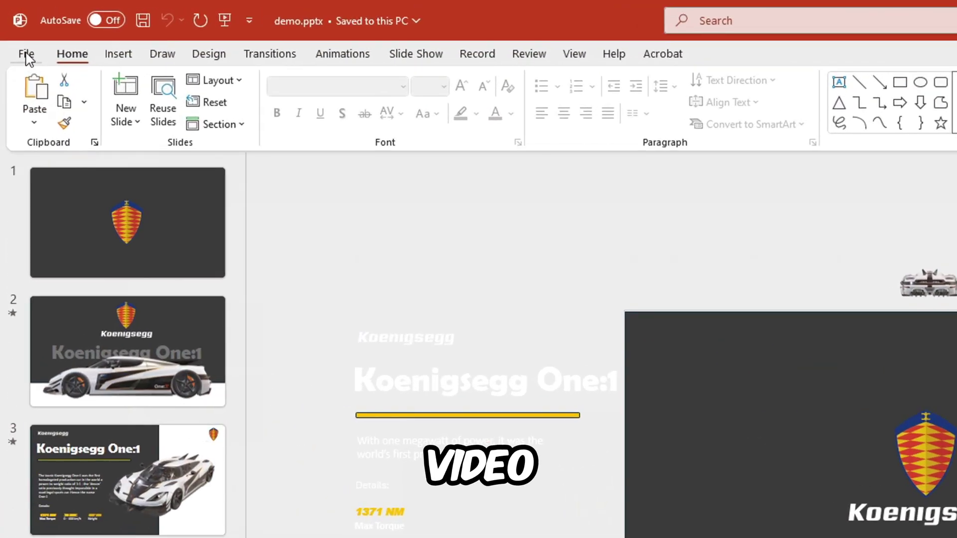
Step: Set up Create a Video export at Full HD (1080p) with 01.00 seconds per slide
left_click(27, 55)
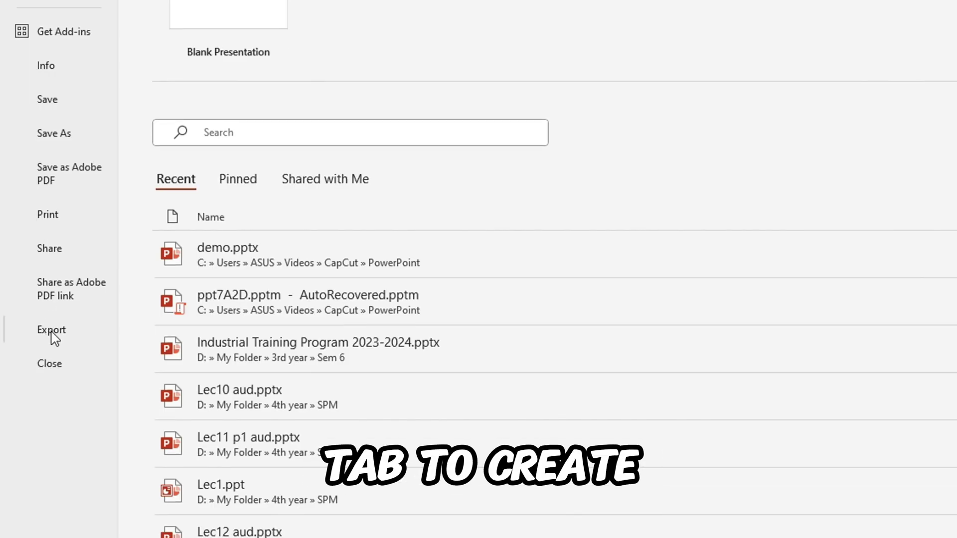
left_click(52, 333)
left_click(278, 155)
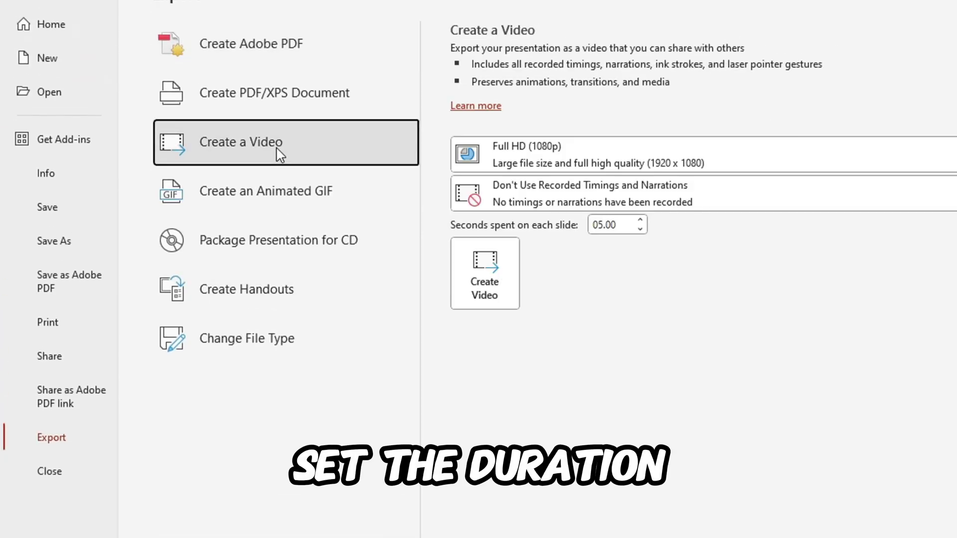
left_click(742, 171)
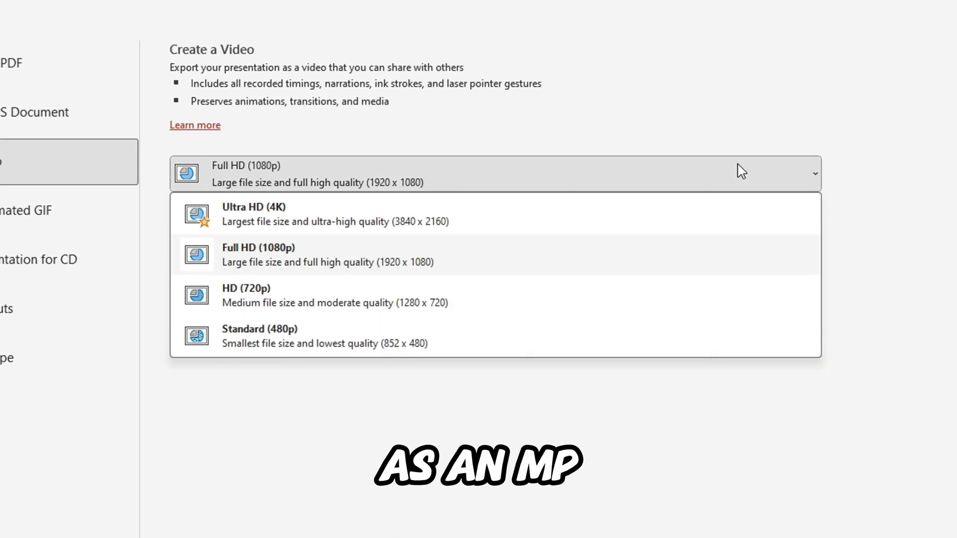
left_click(648, 257)
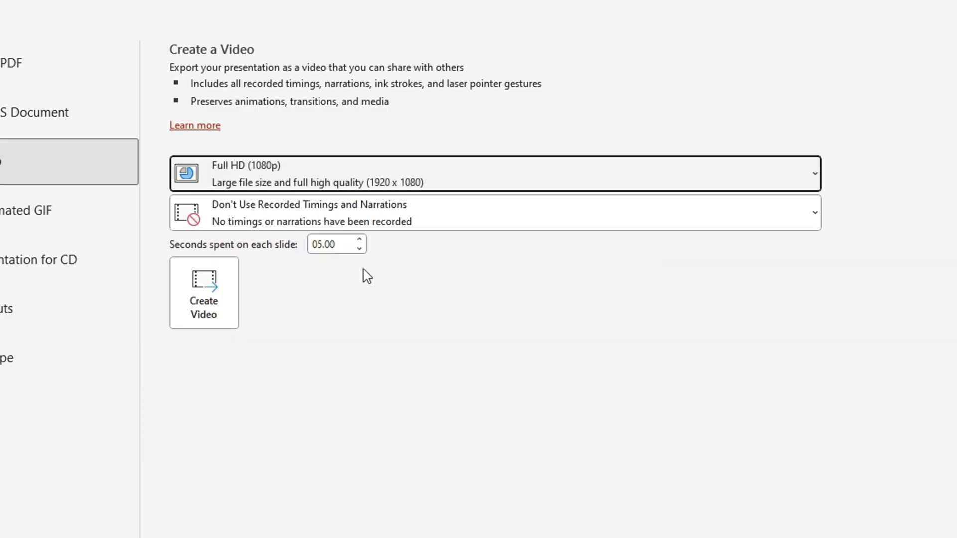
left_click(359, 249)
left_click(360, 248)
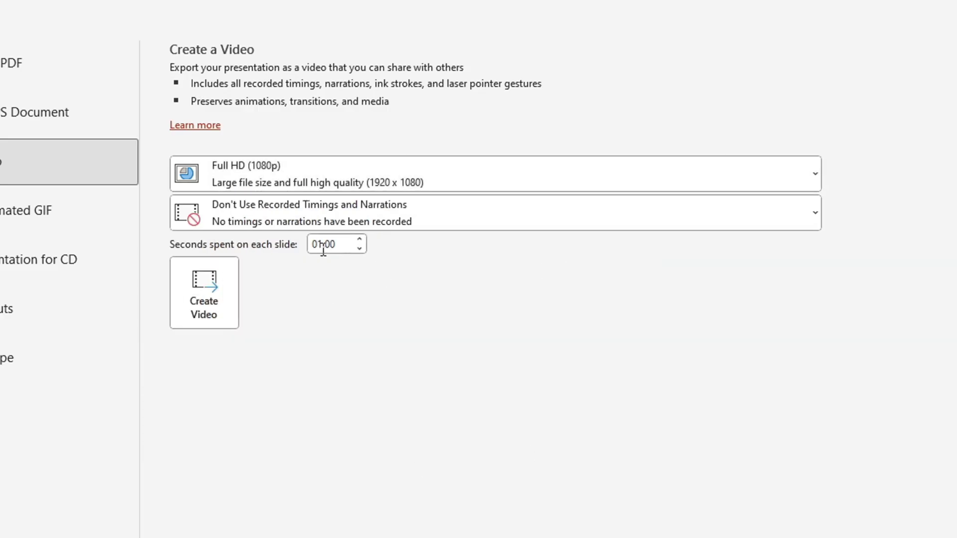